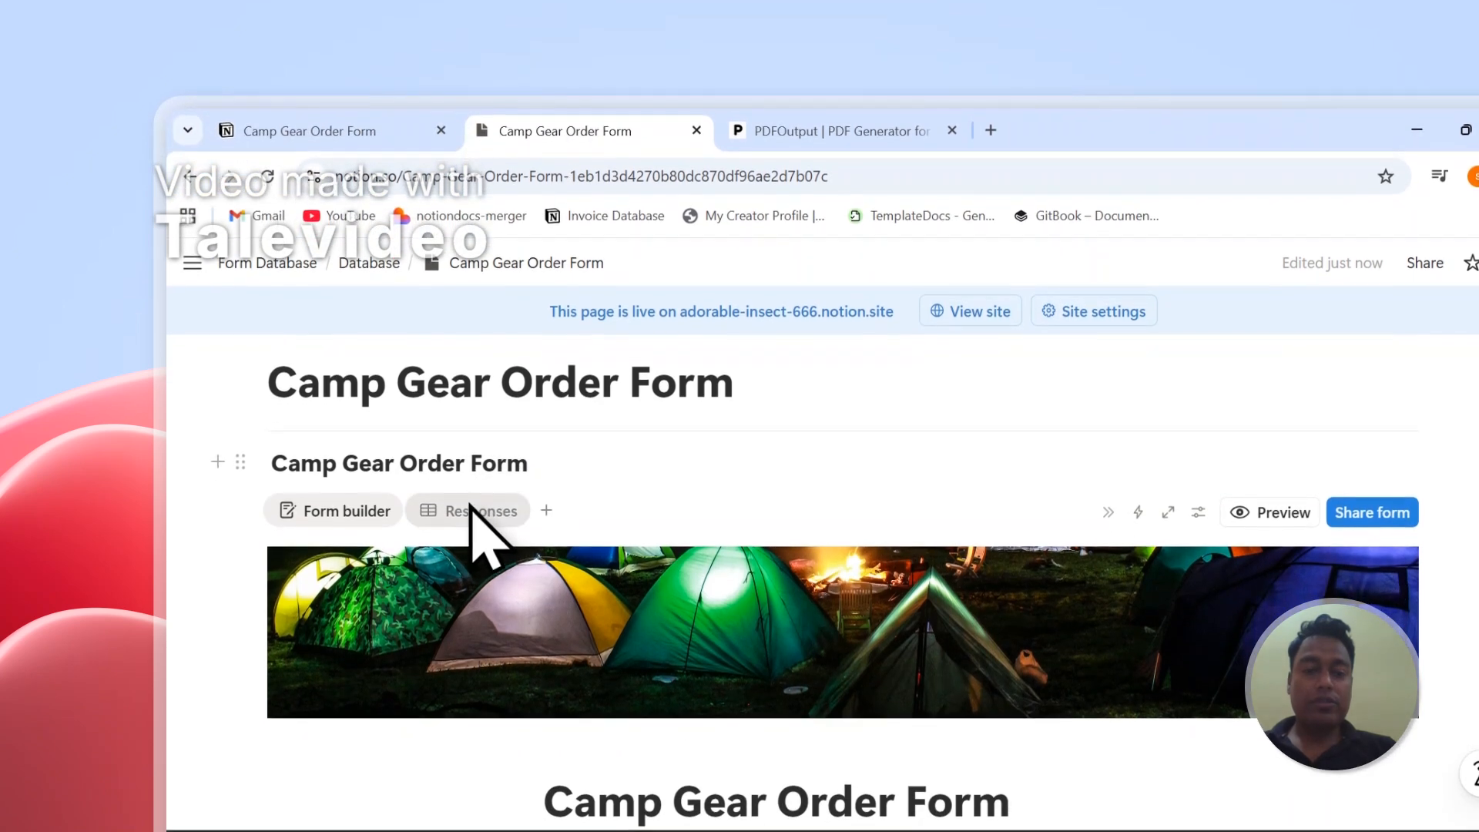
- Show the Responses view of the Camp Gear Order Form database
left_click(472, 559)
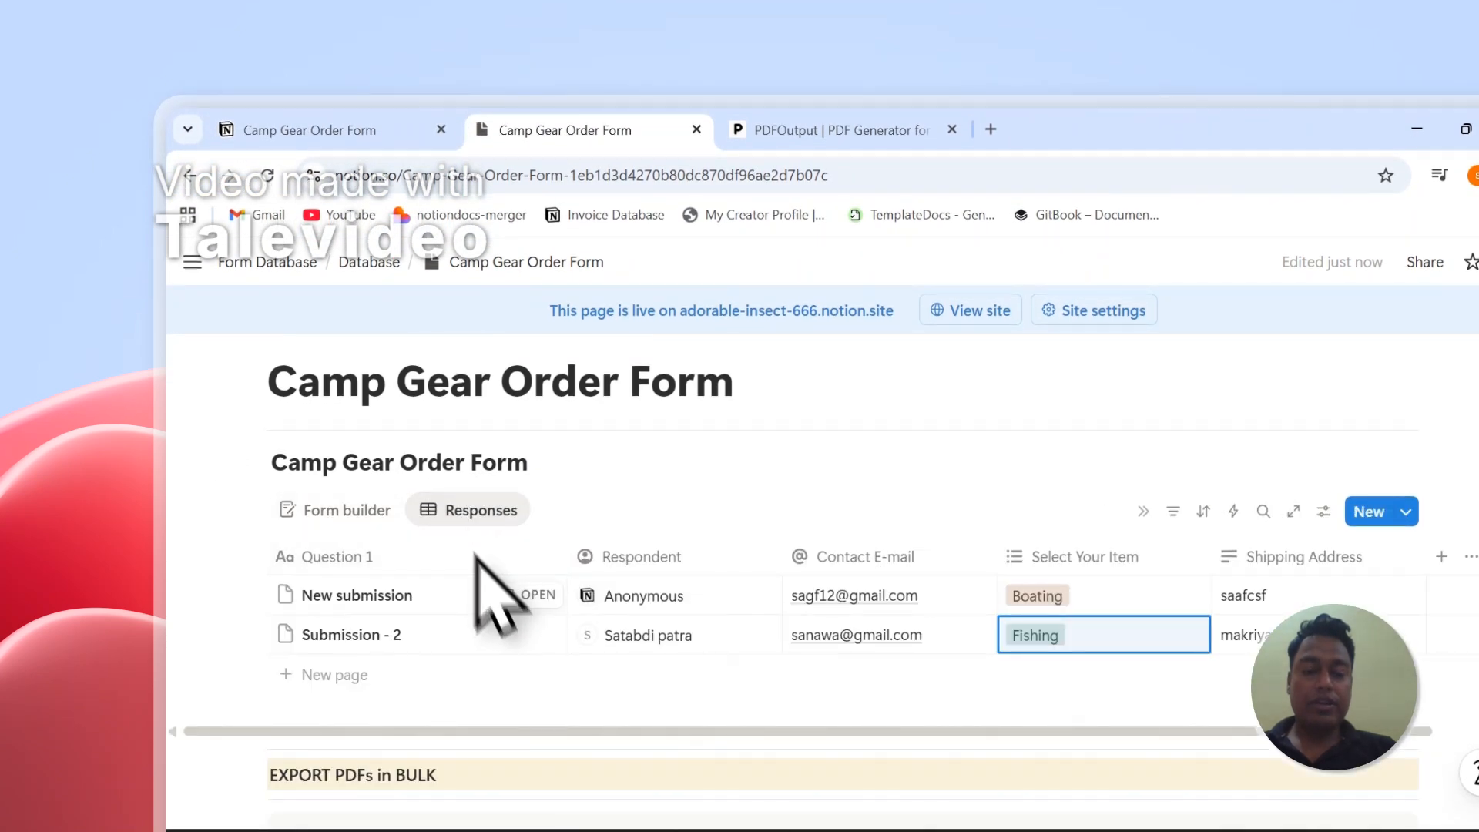
left_click(648, 520)
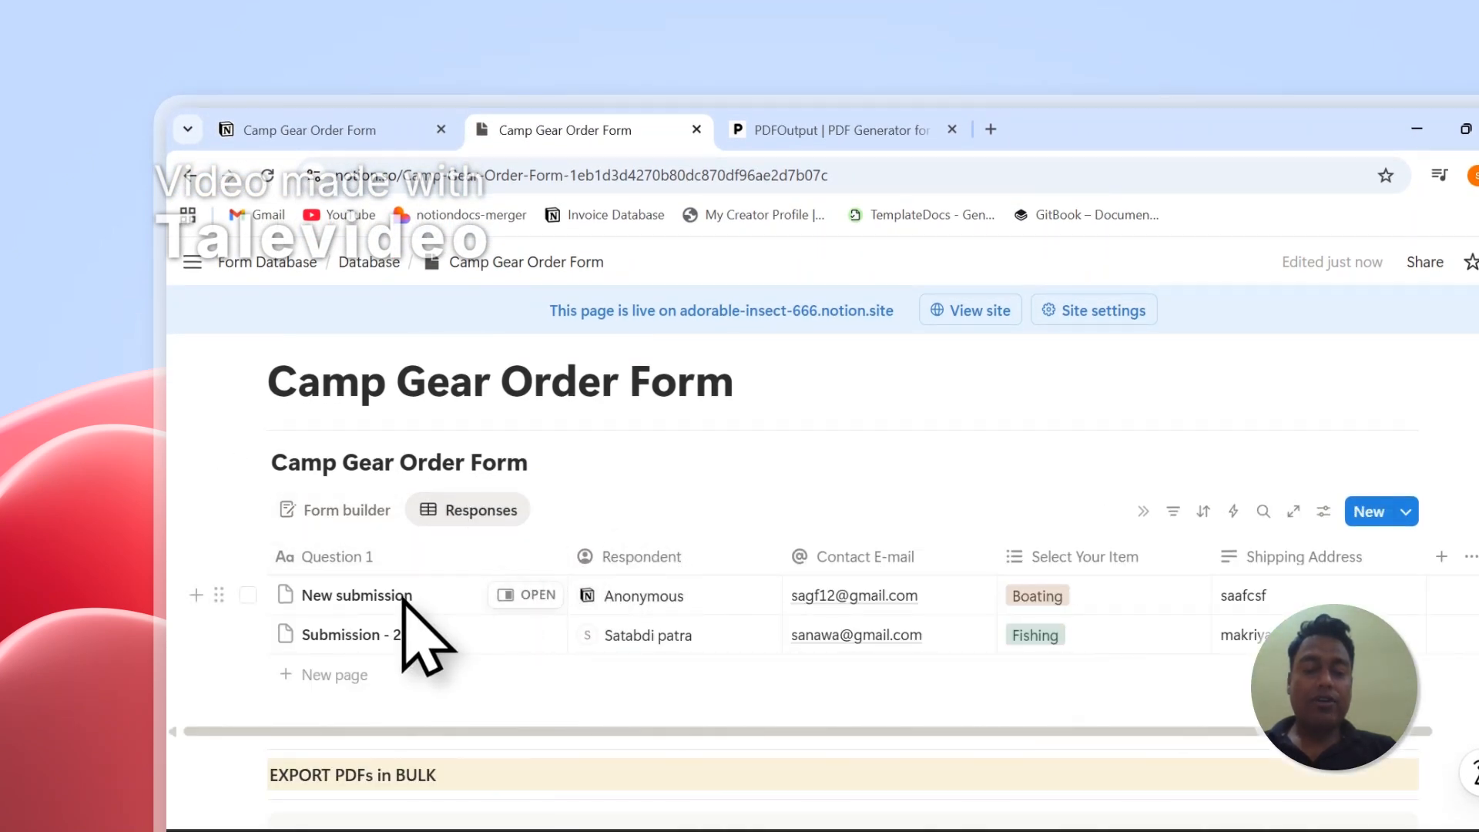
left_click(247, 595)
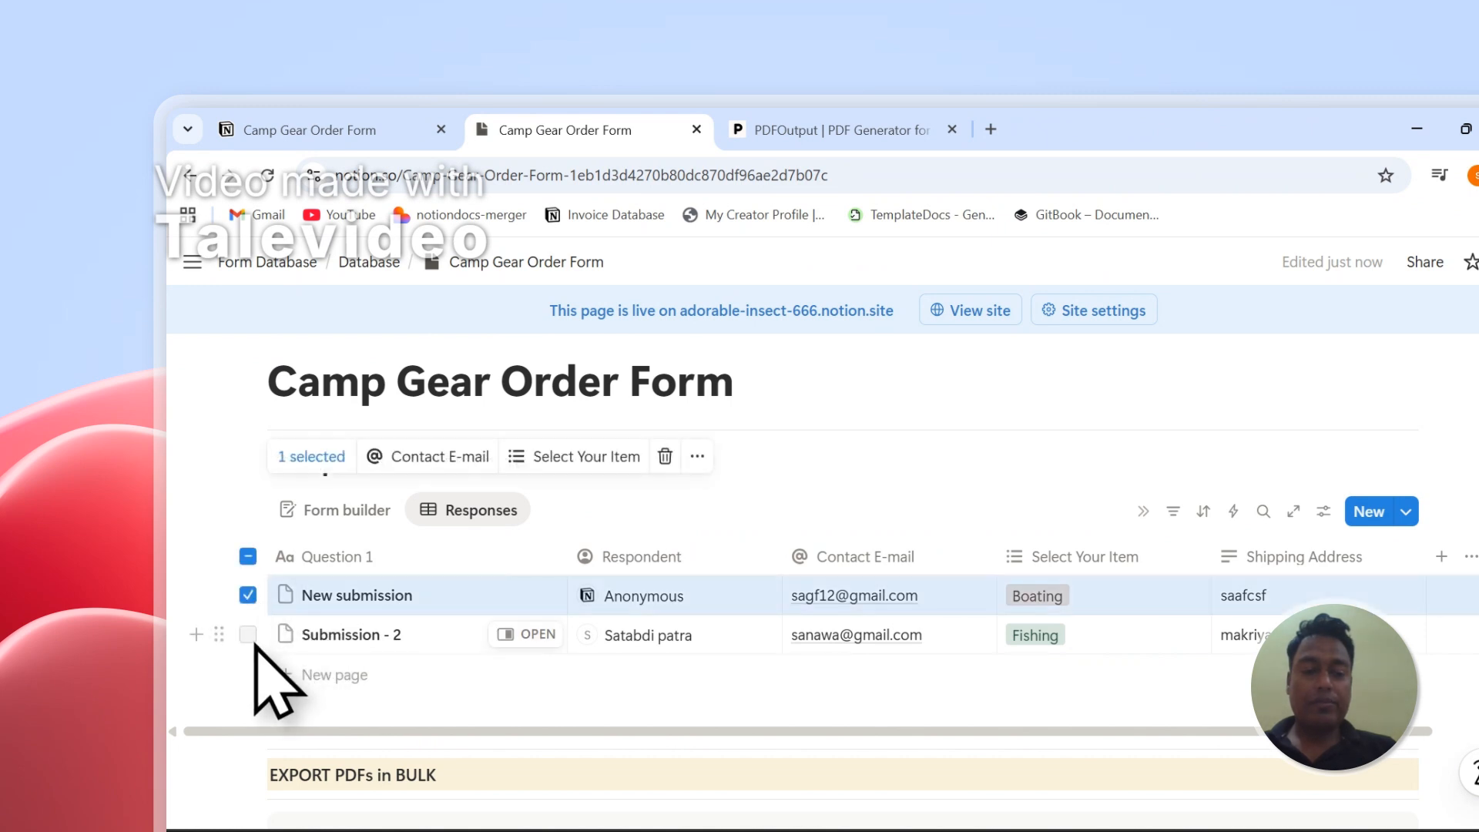
left_click(247, 635)
scroll(382, 645, "up", 2)
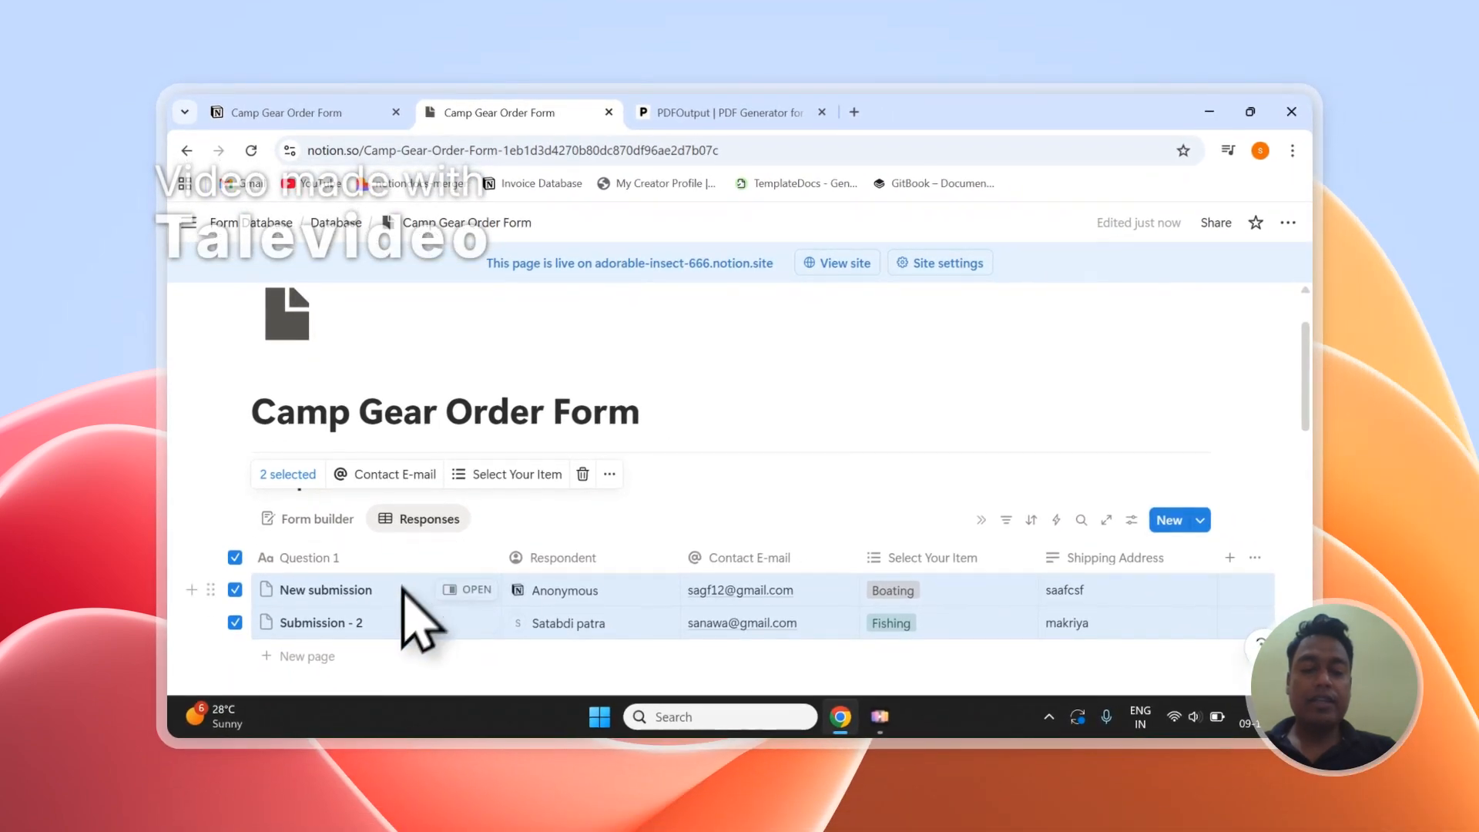
left_click(236, 558)
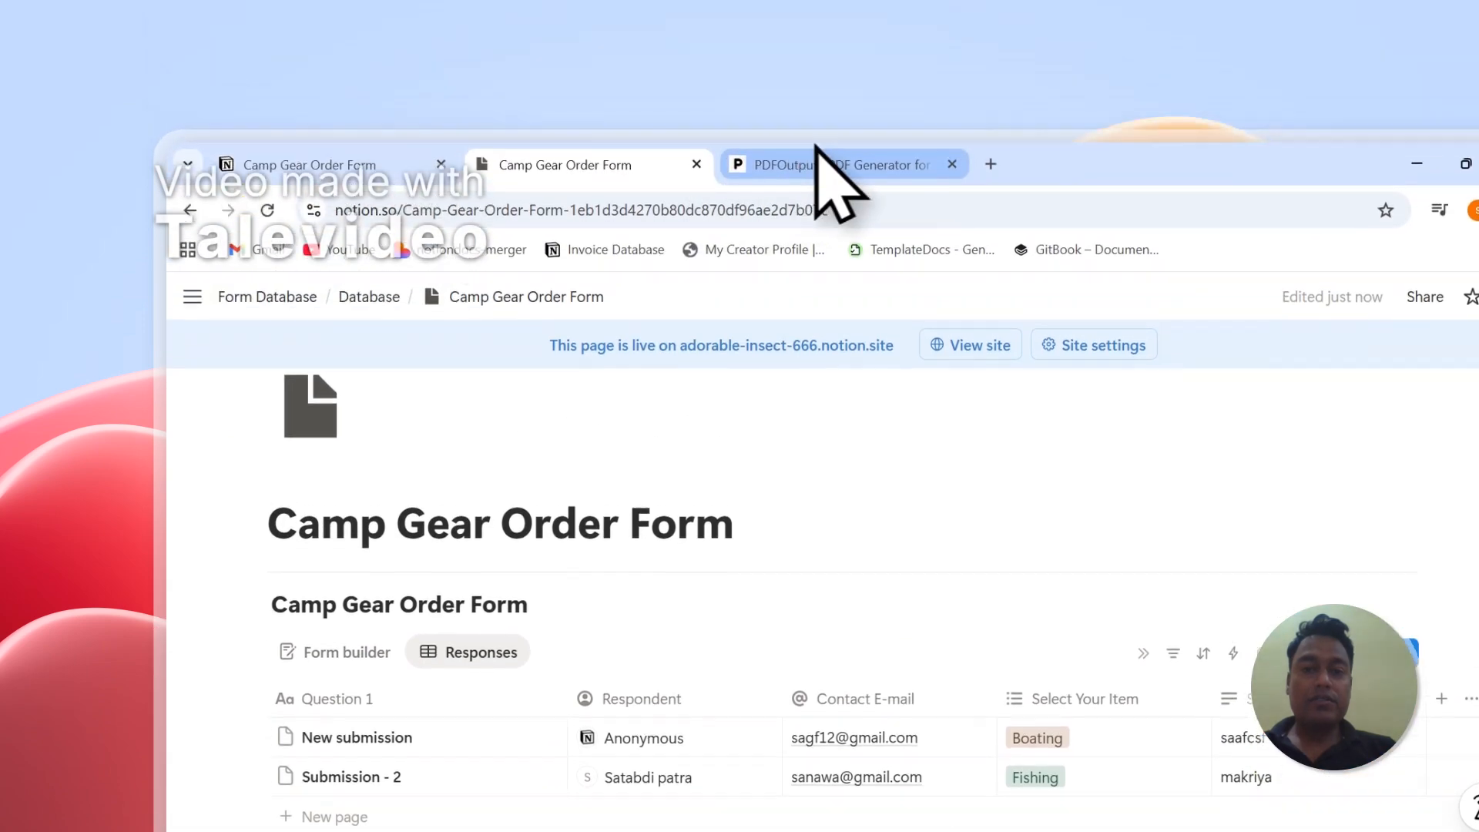
- Switch to PDFOutput, start creating PDFs and sign in with the Google account, granting the requested access
left_click(825, 182)
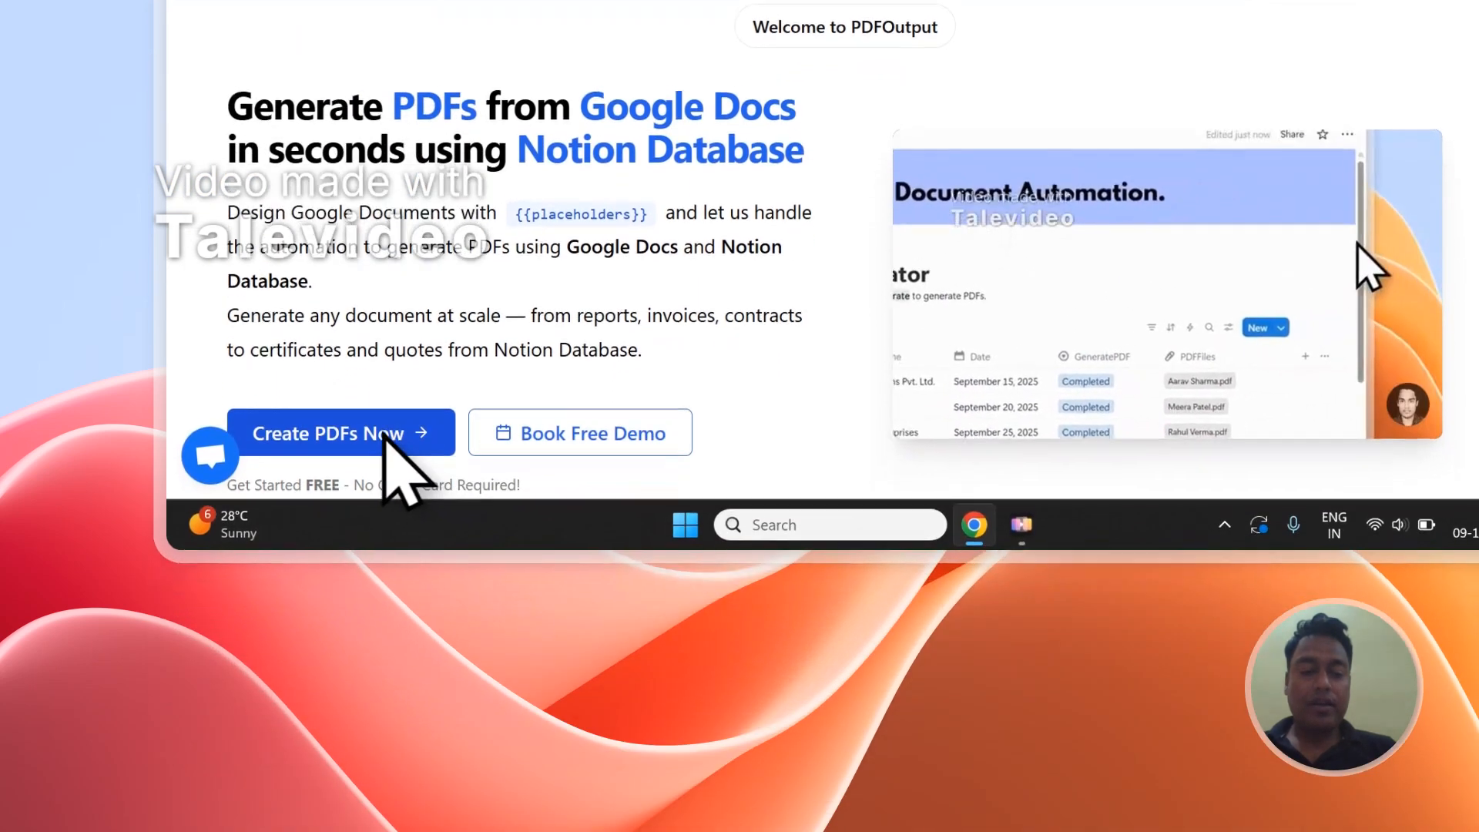
left_click(398, 821)
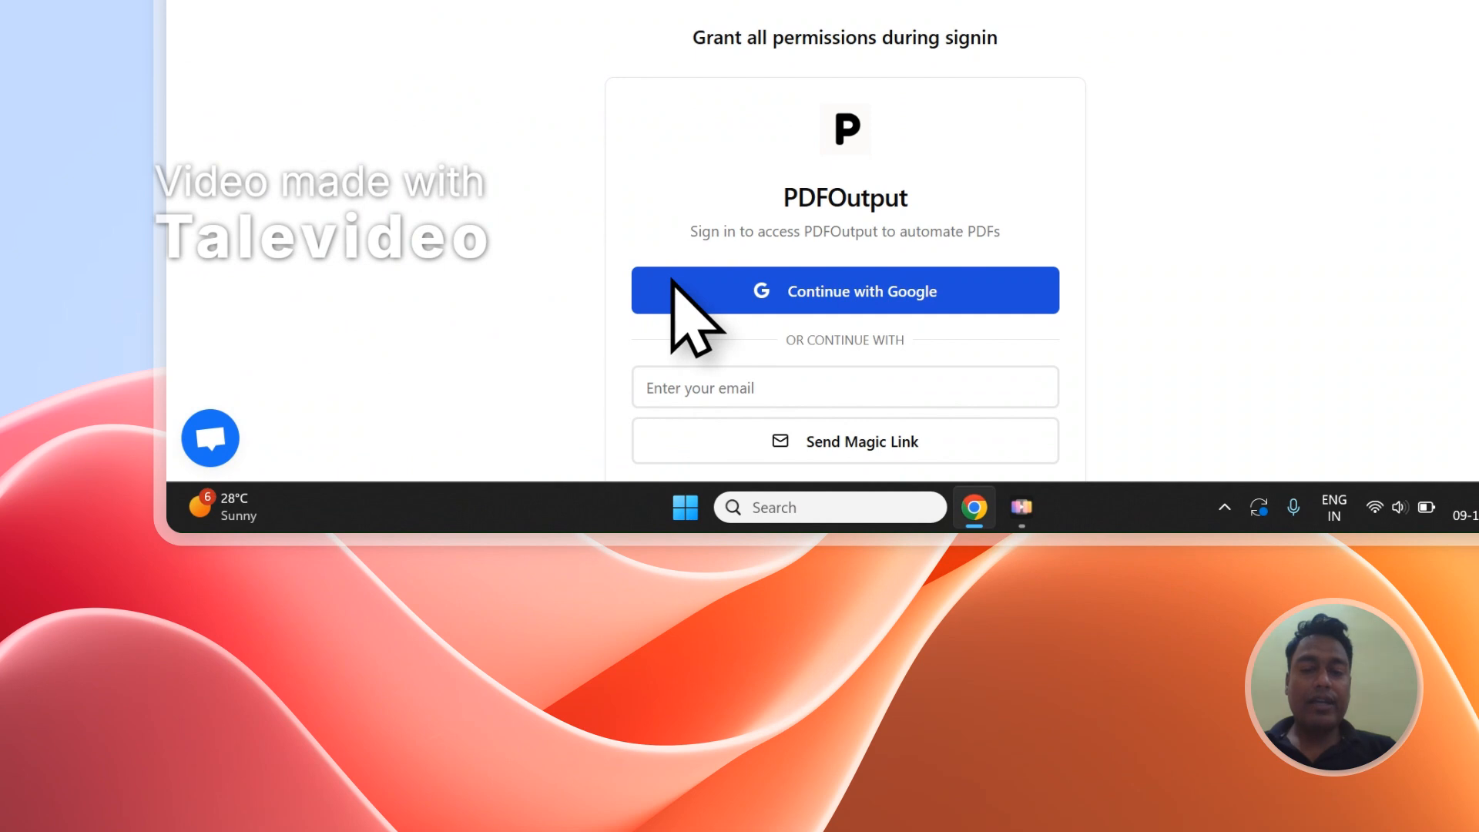
left_click(700, 270)
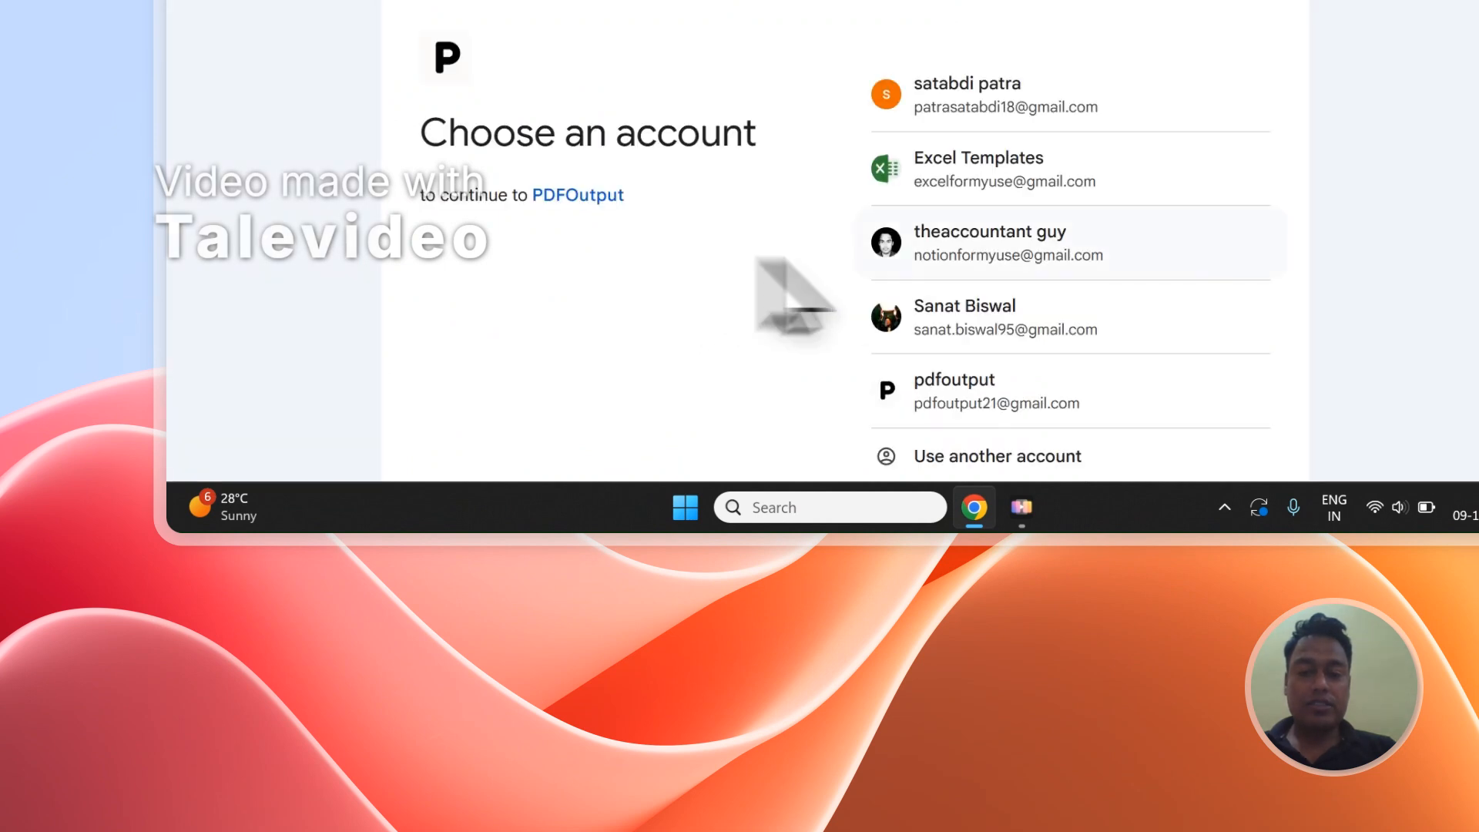
left_click(1018, 238)
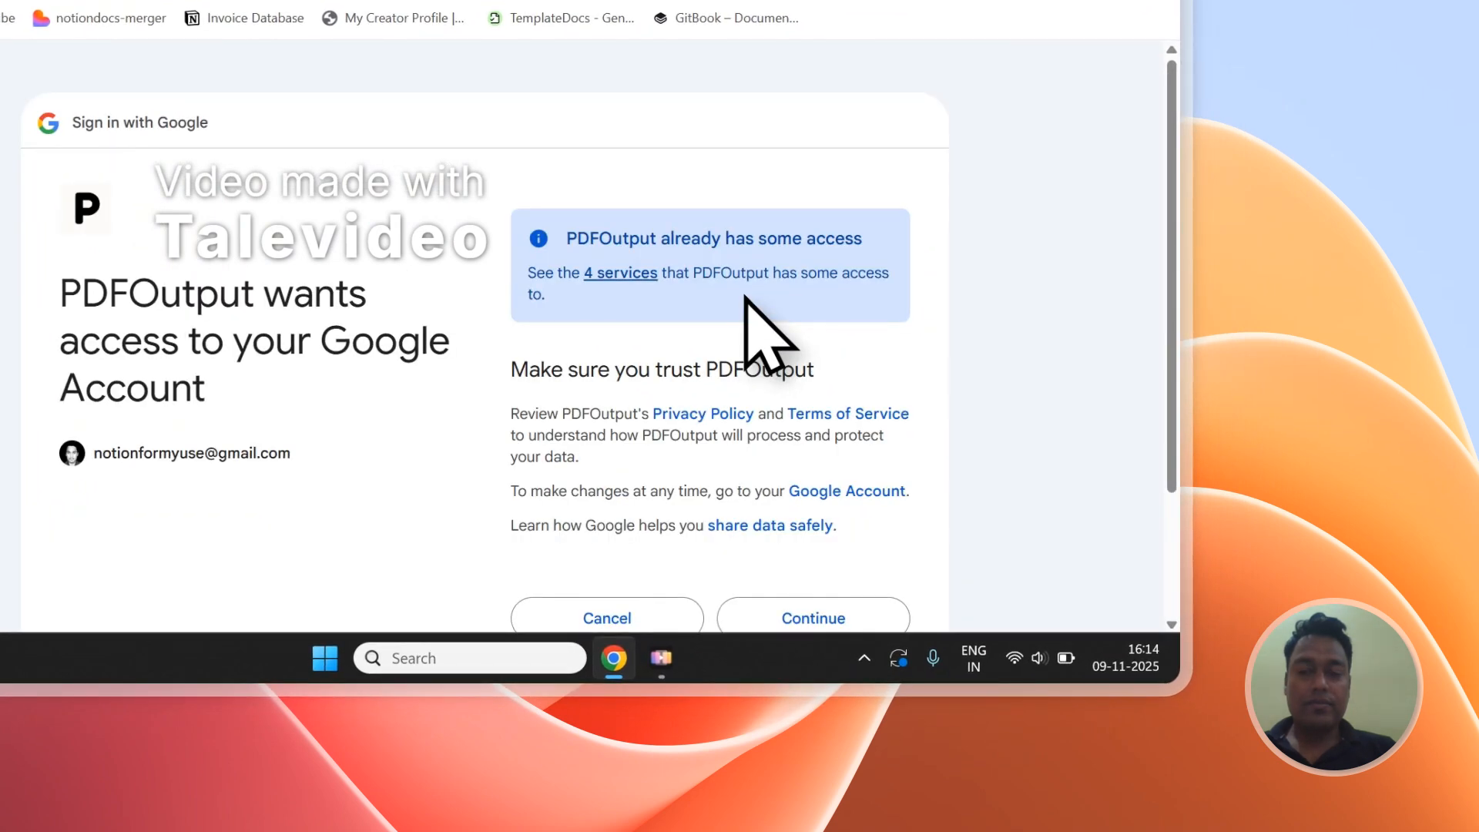
left_click(789, 620)
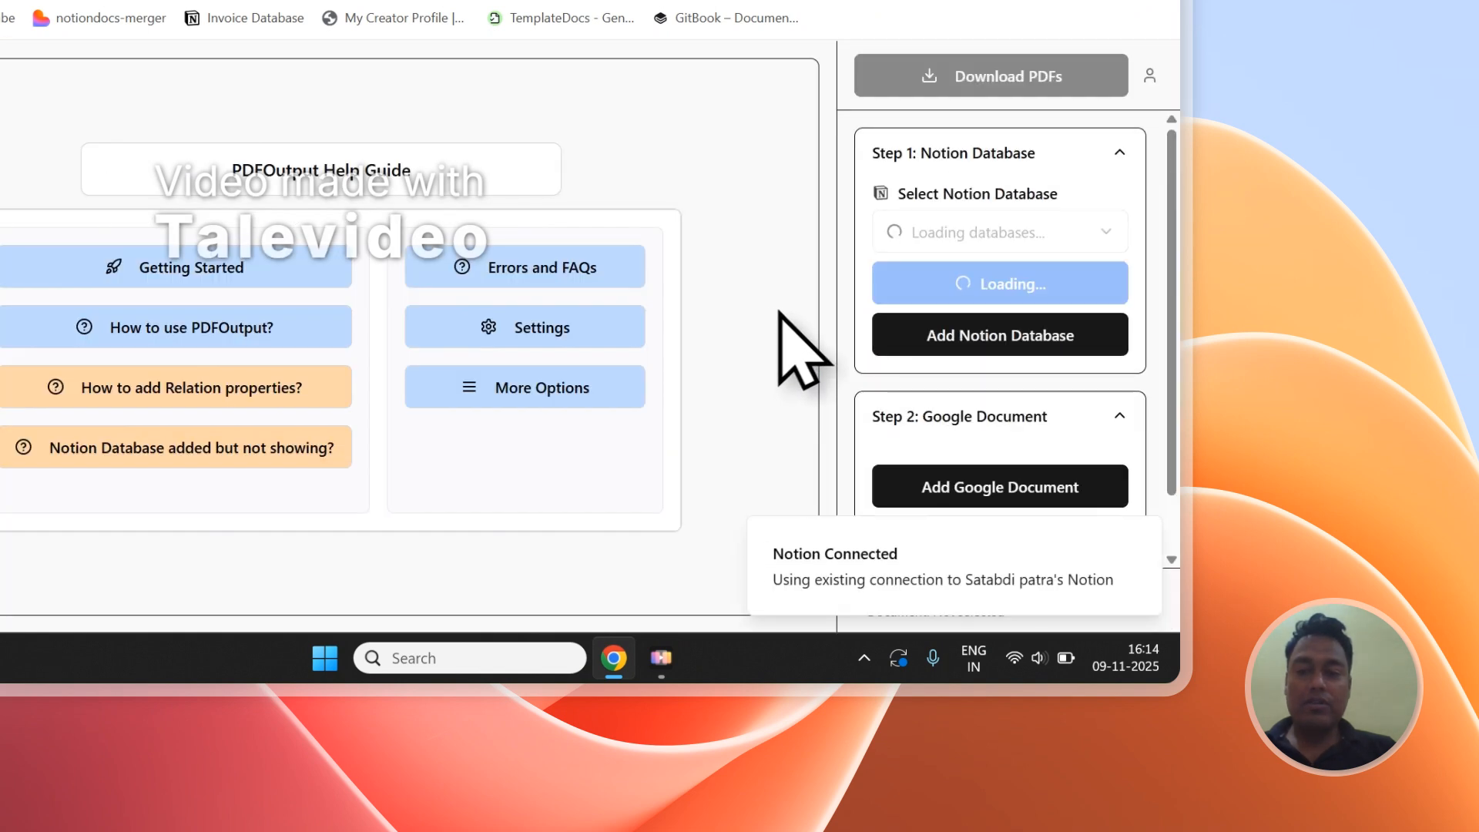
- Collapse the setup sections, reopen Step 1: Notion Database and start adding a Notion database
left_click(949, 154)
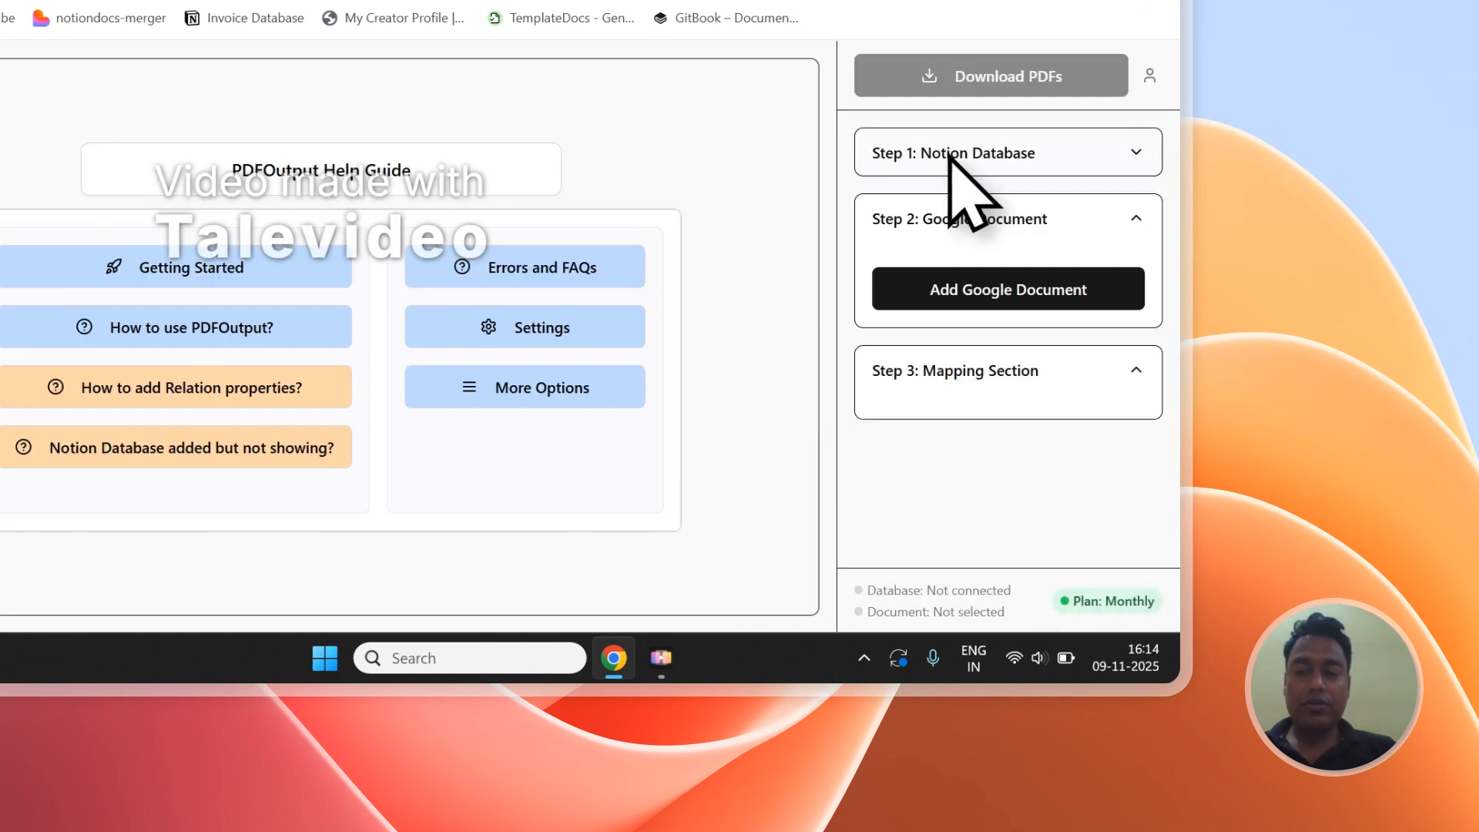
left_click(954, 212)
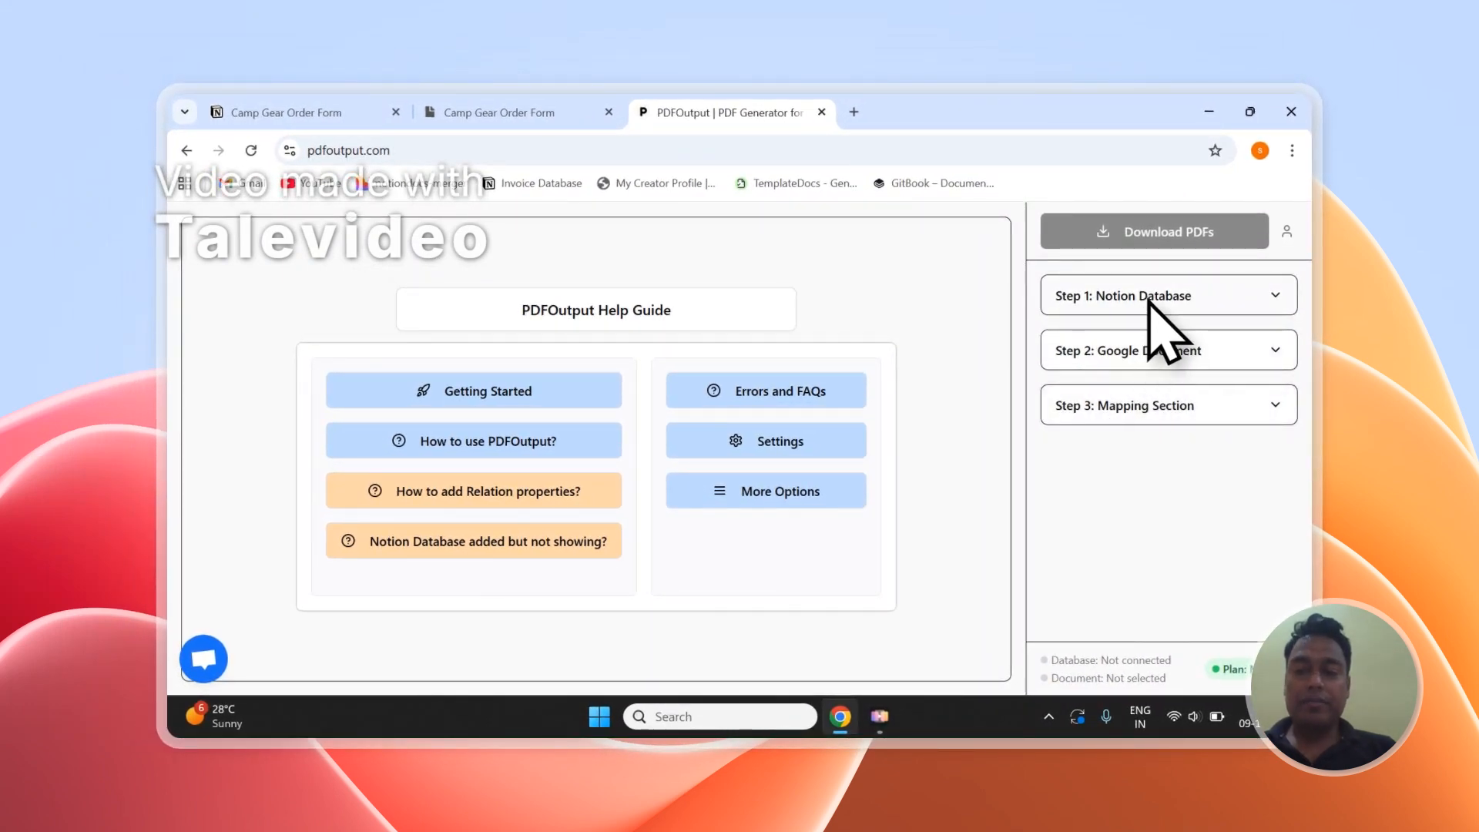
left_click(1247, 302)
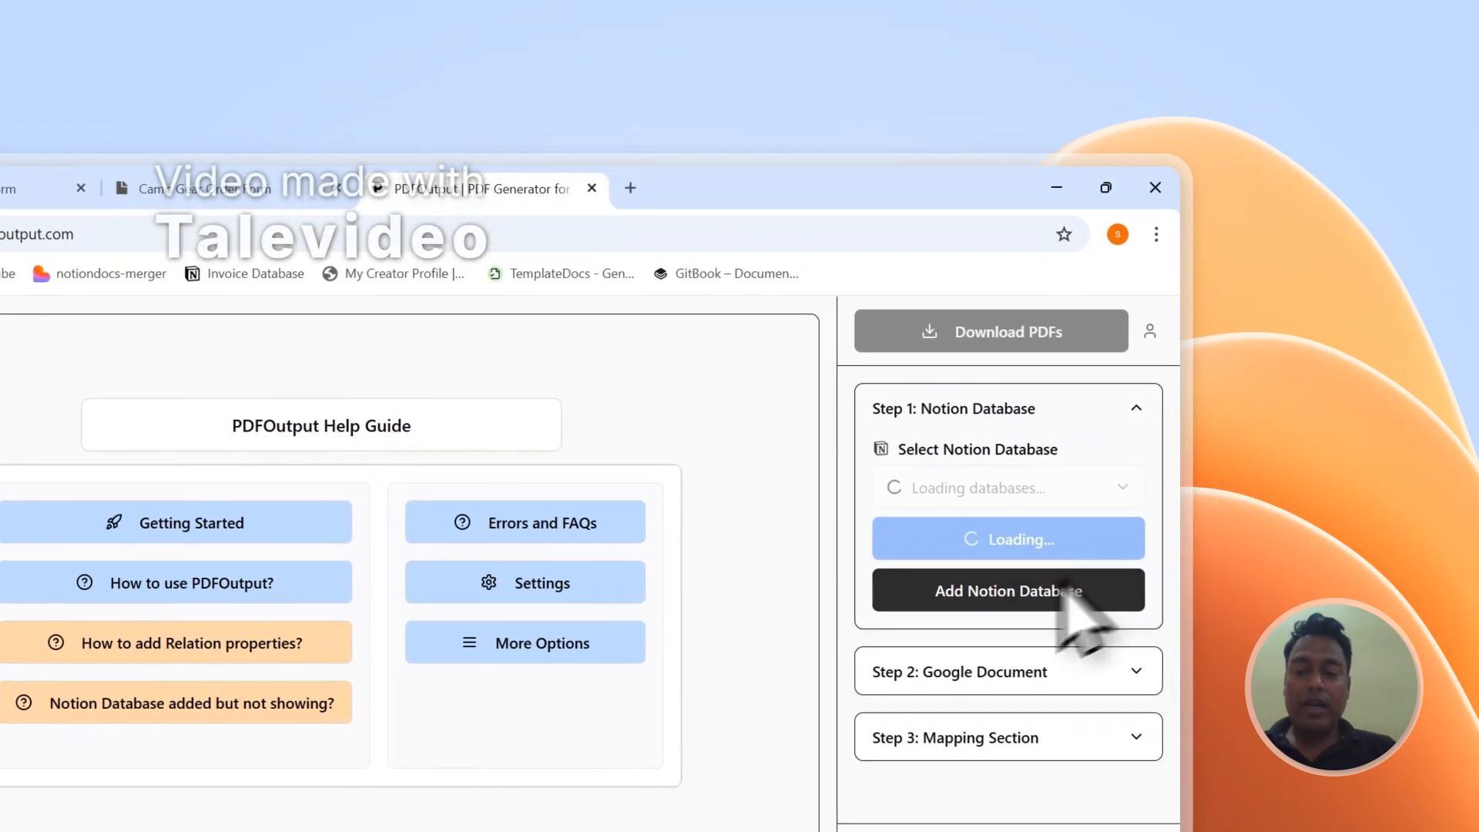
left_click(1015, 599)
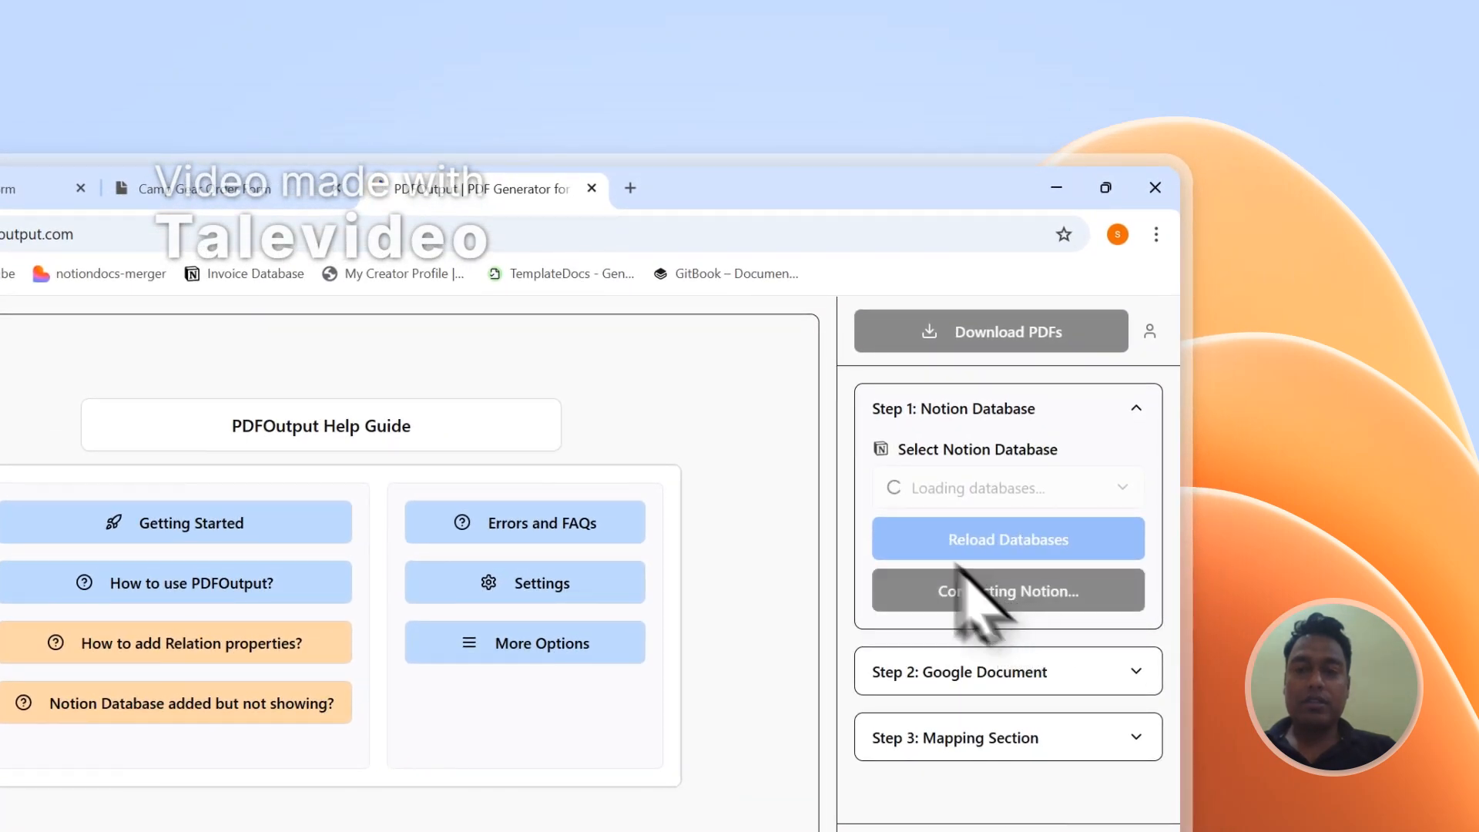
- Copy the page title "Camp Gear Order Form" from the Notion order form page
left_click(268, 189)
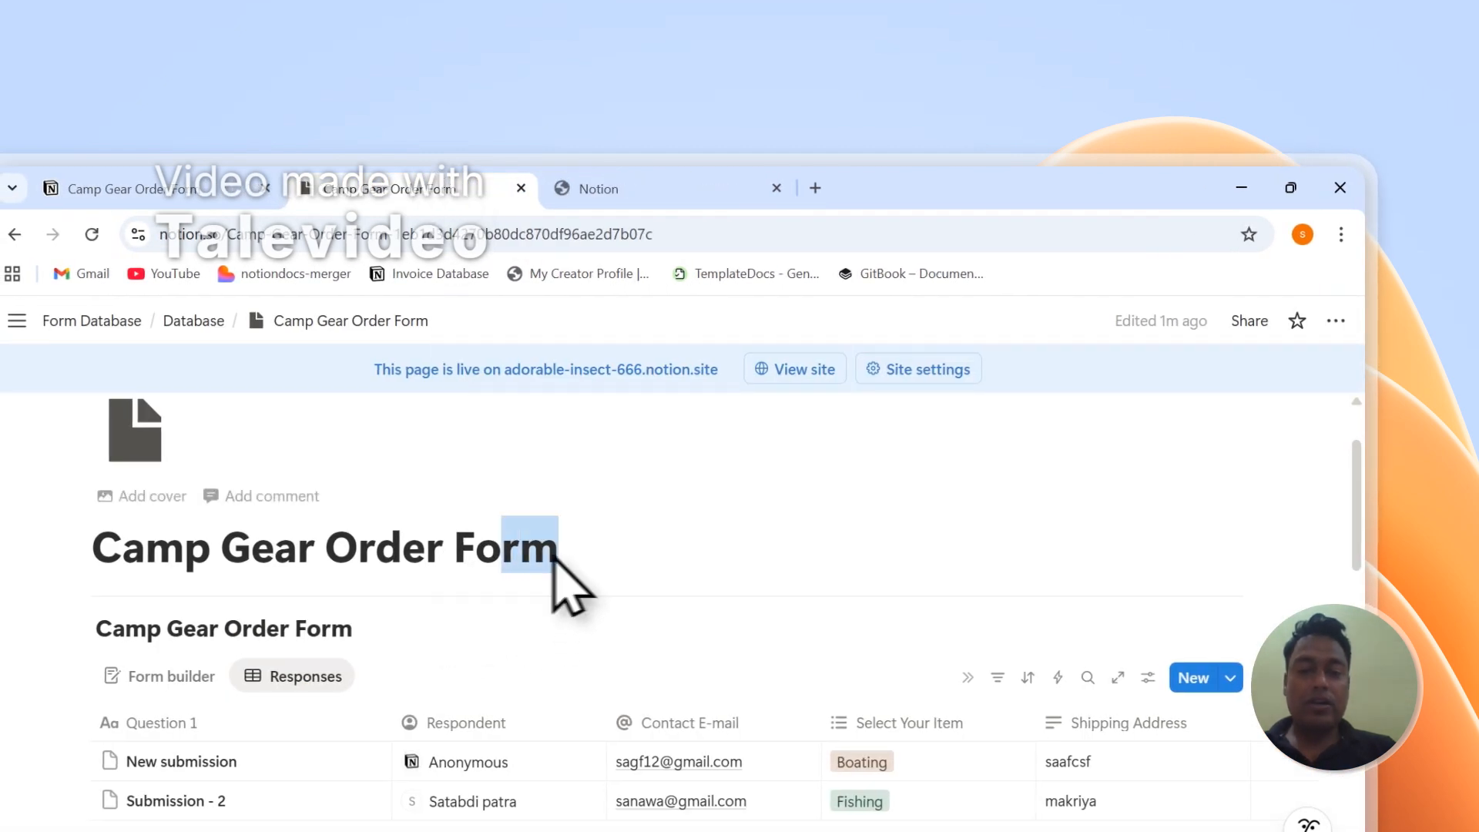
left_click_drag(553, 556, 89, 549)
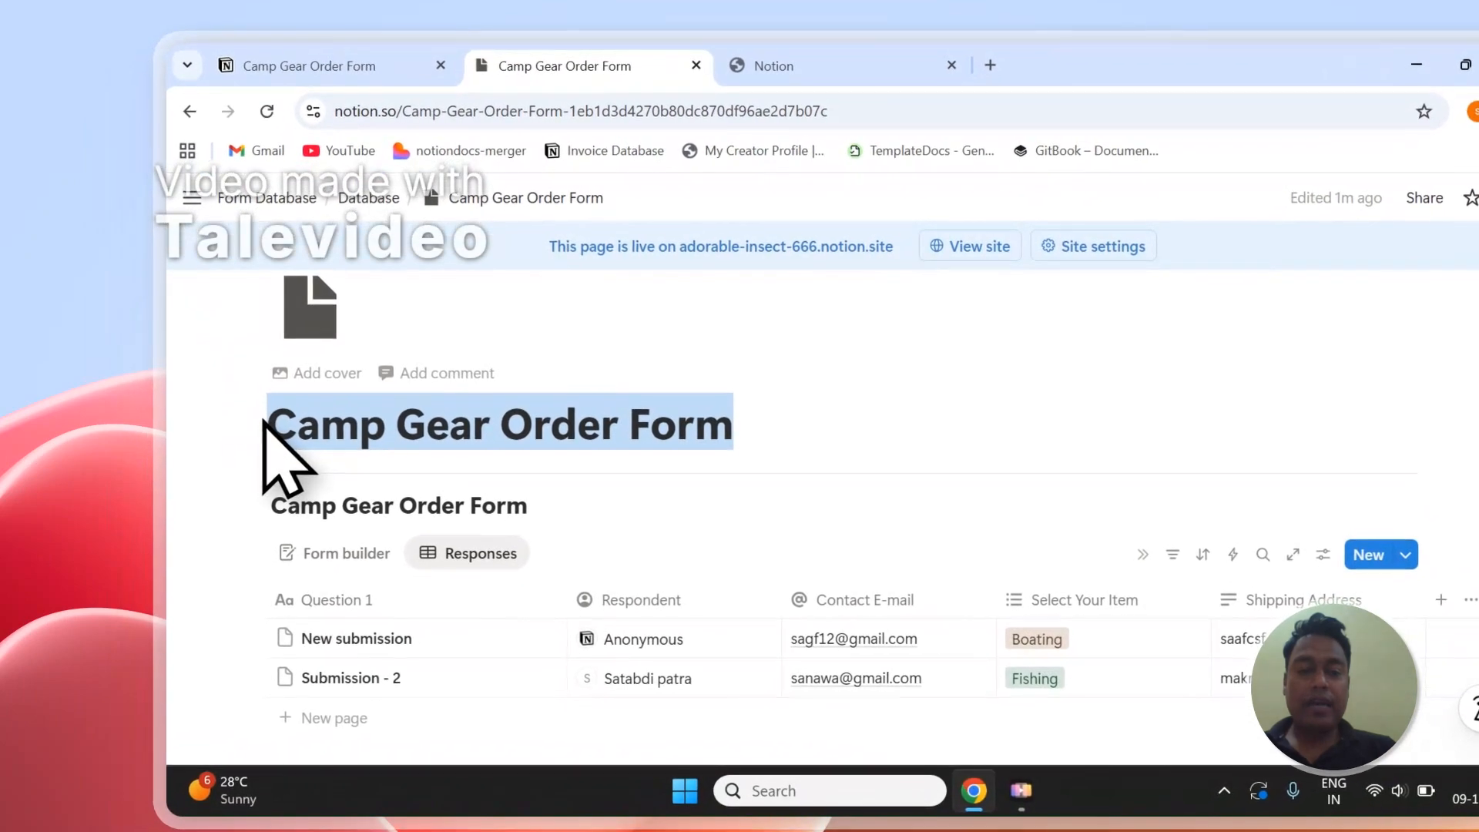
right_click(394, 454)
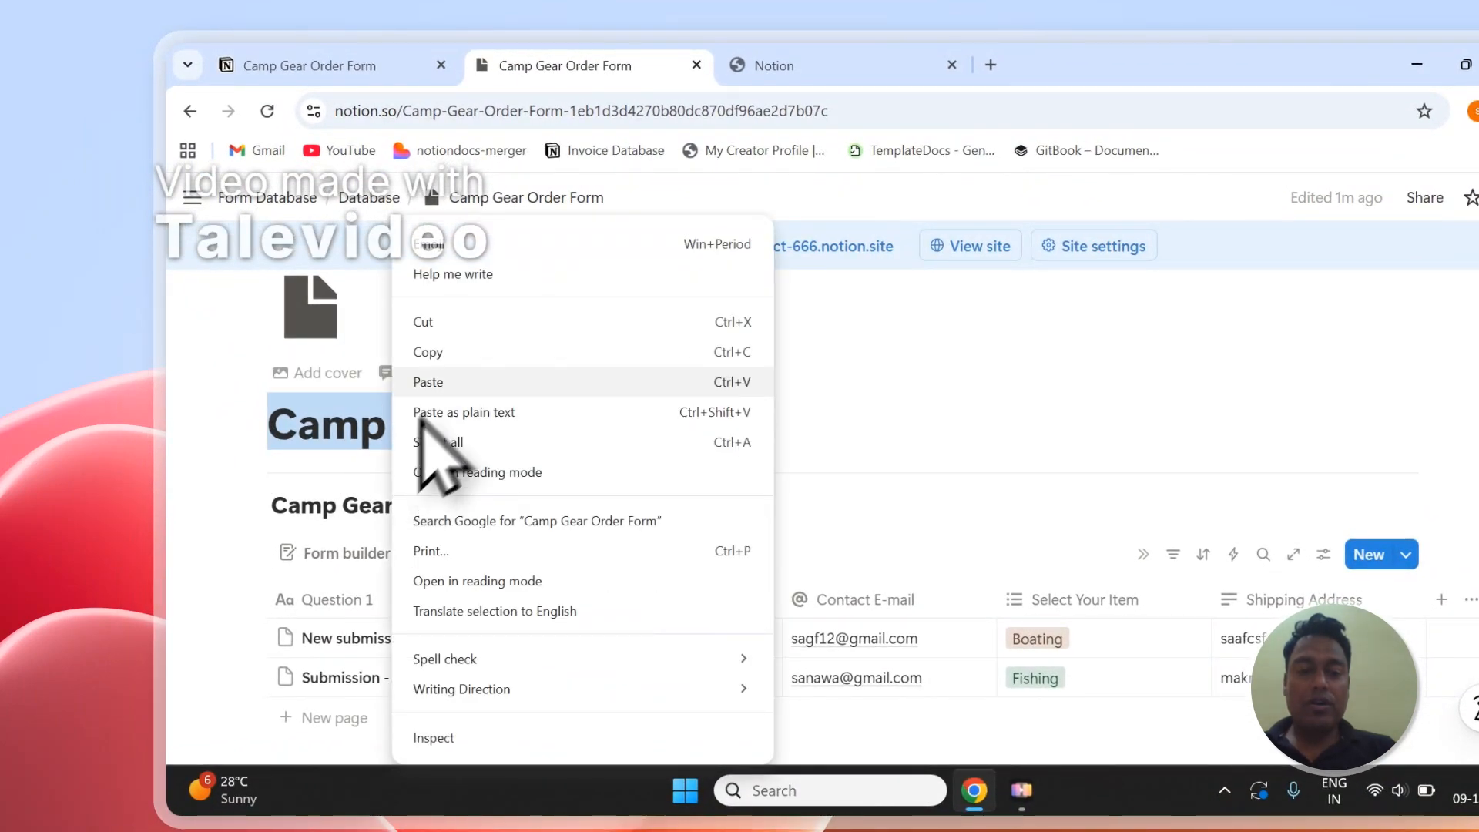
left_click(449, 353)
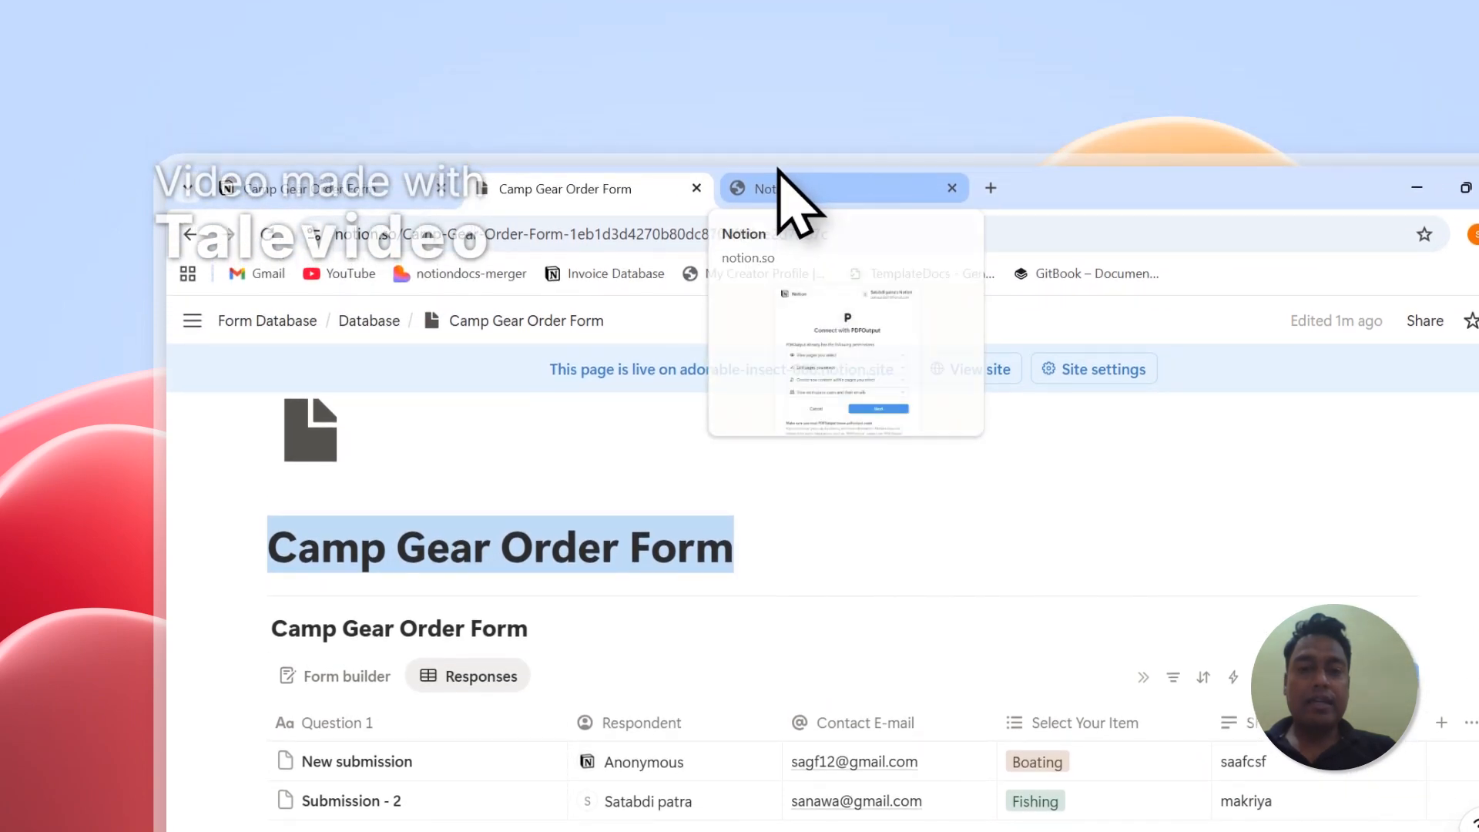
- Return to the PDFOutput connection request, accept its permissions and choose to select the Notion pages to share
left_click(778, 174)
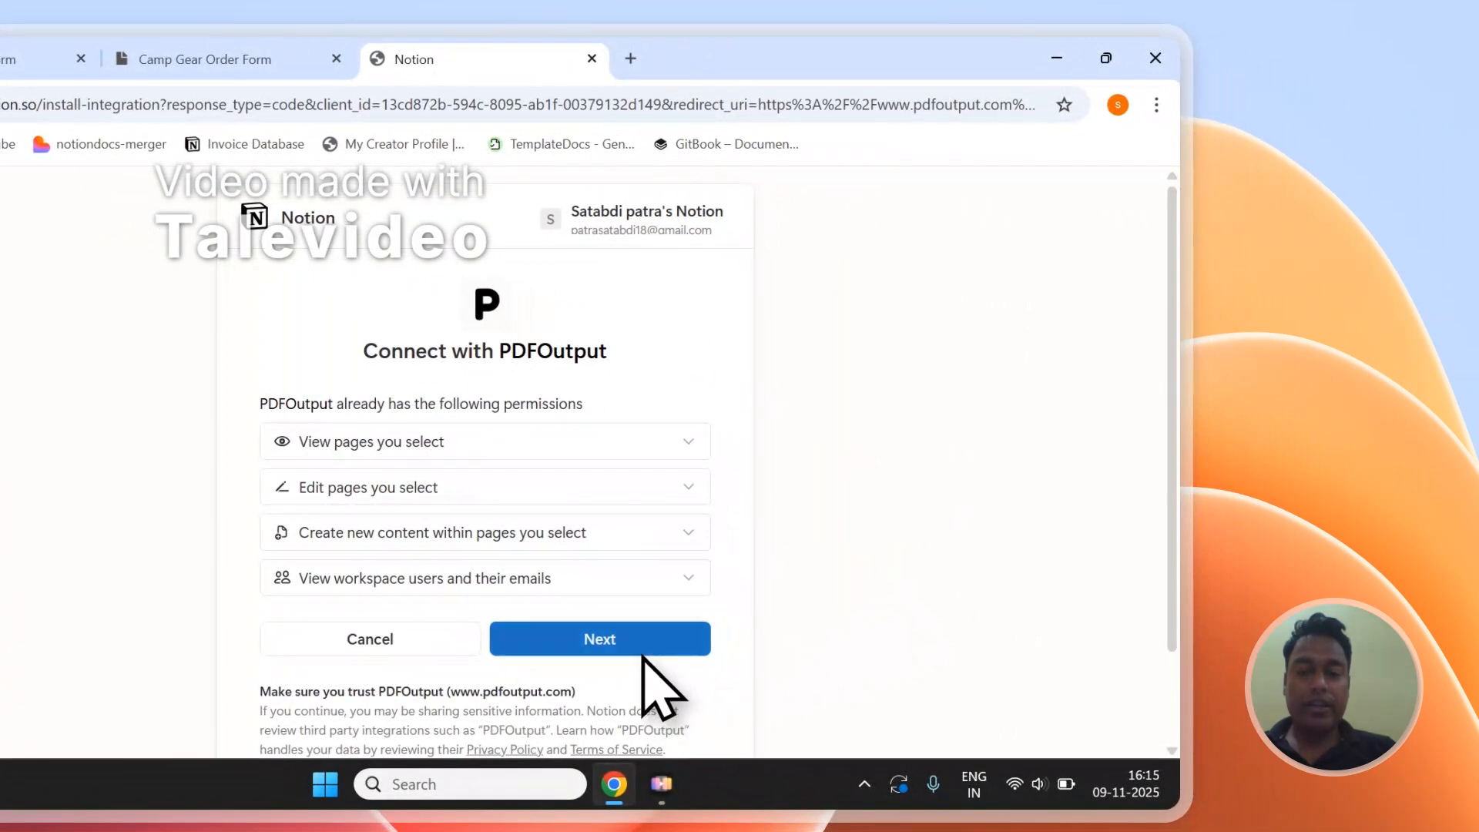
left_click(641, 654)
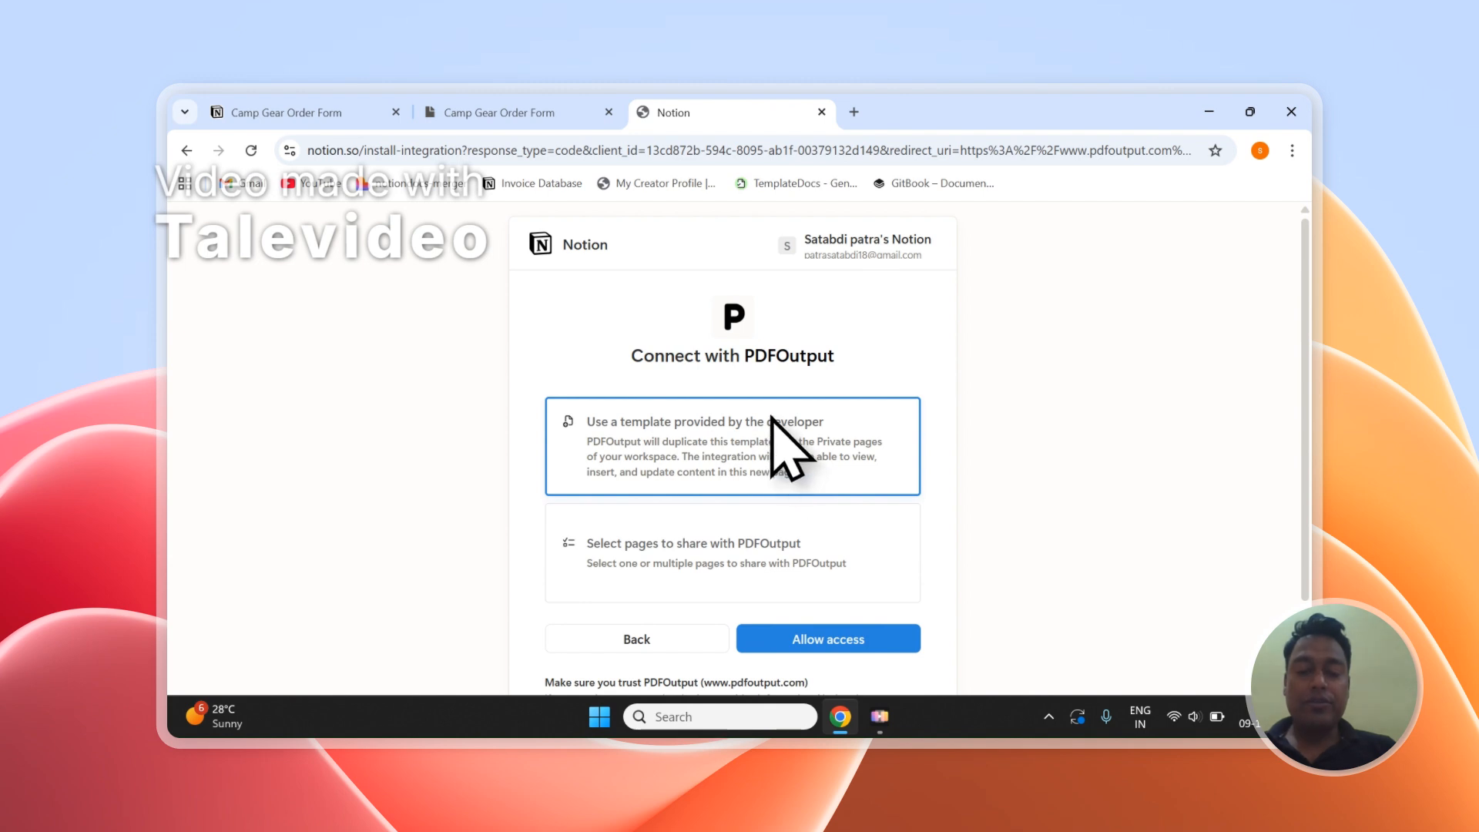
left_click(744, 532)
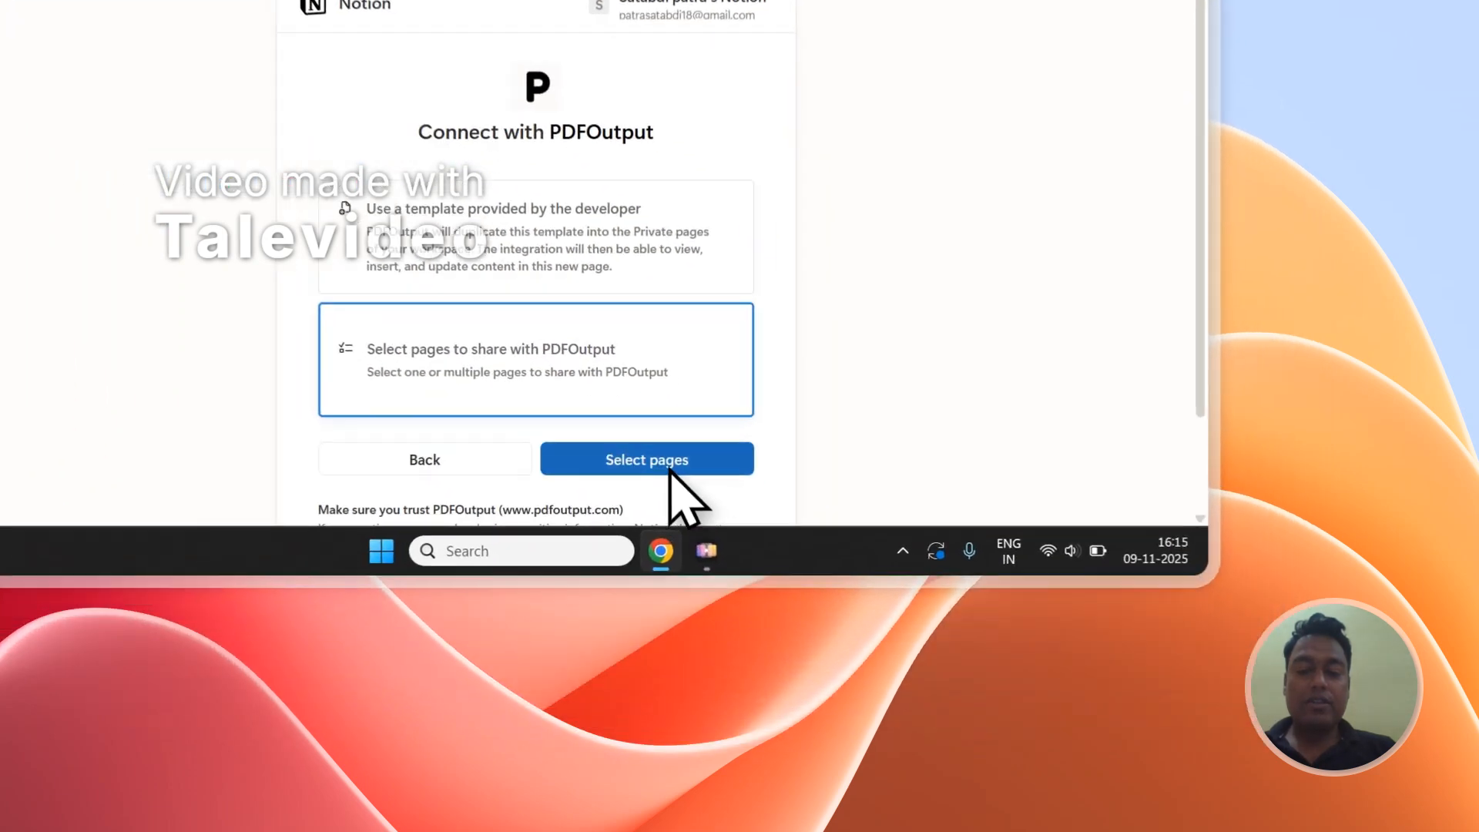
left_click(843, 643)
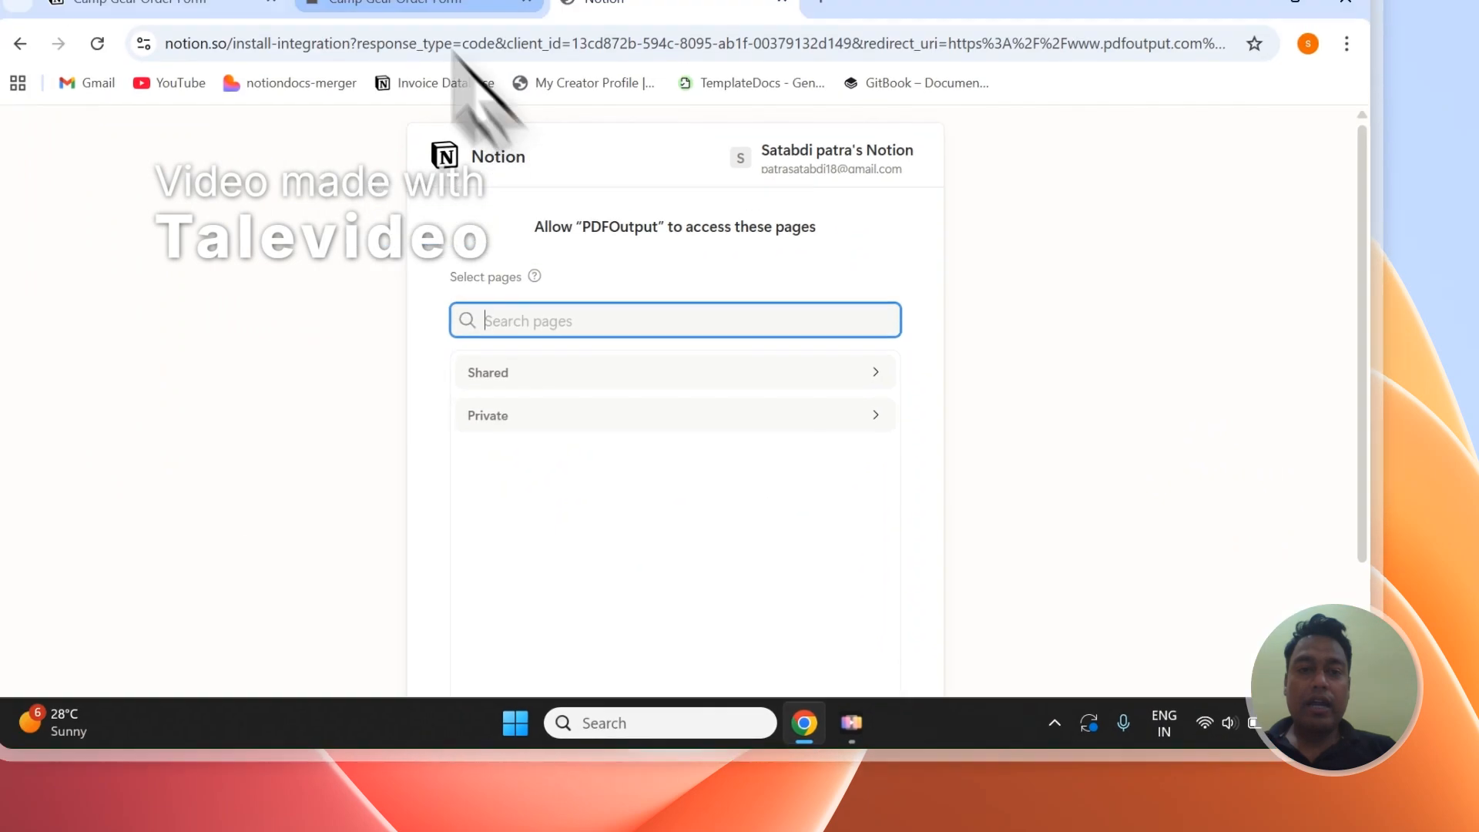
- Copy the order form's title again, search the shareable pages for it and add the Camp Gear Order Form page from Form Database / Database
left_click(452, 3)
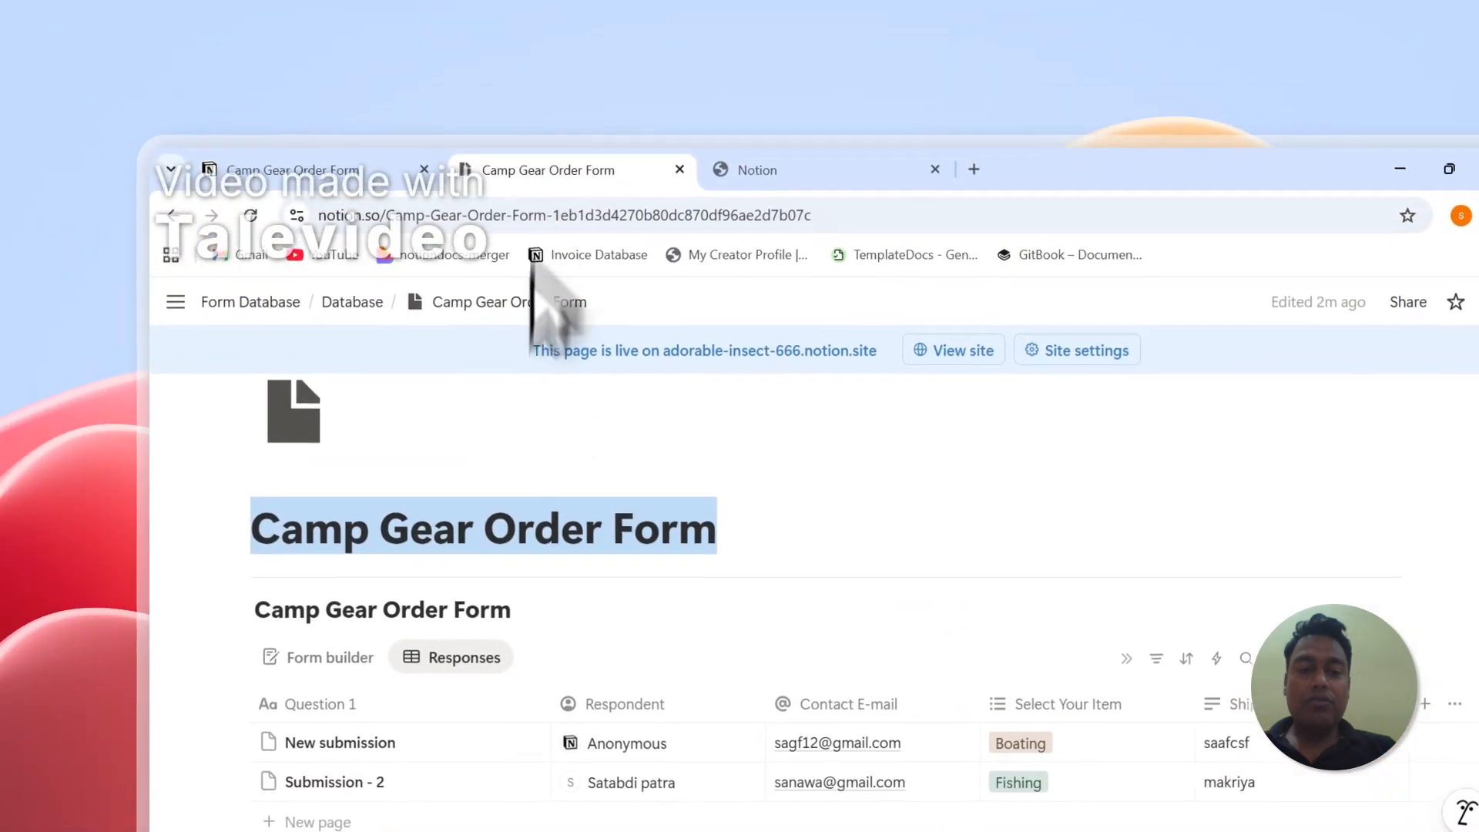
right_click(360, 352)
left_click(566, 398)
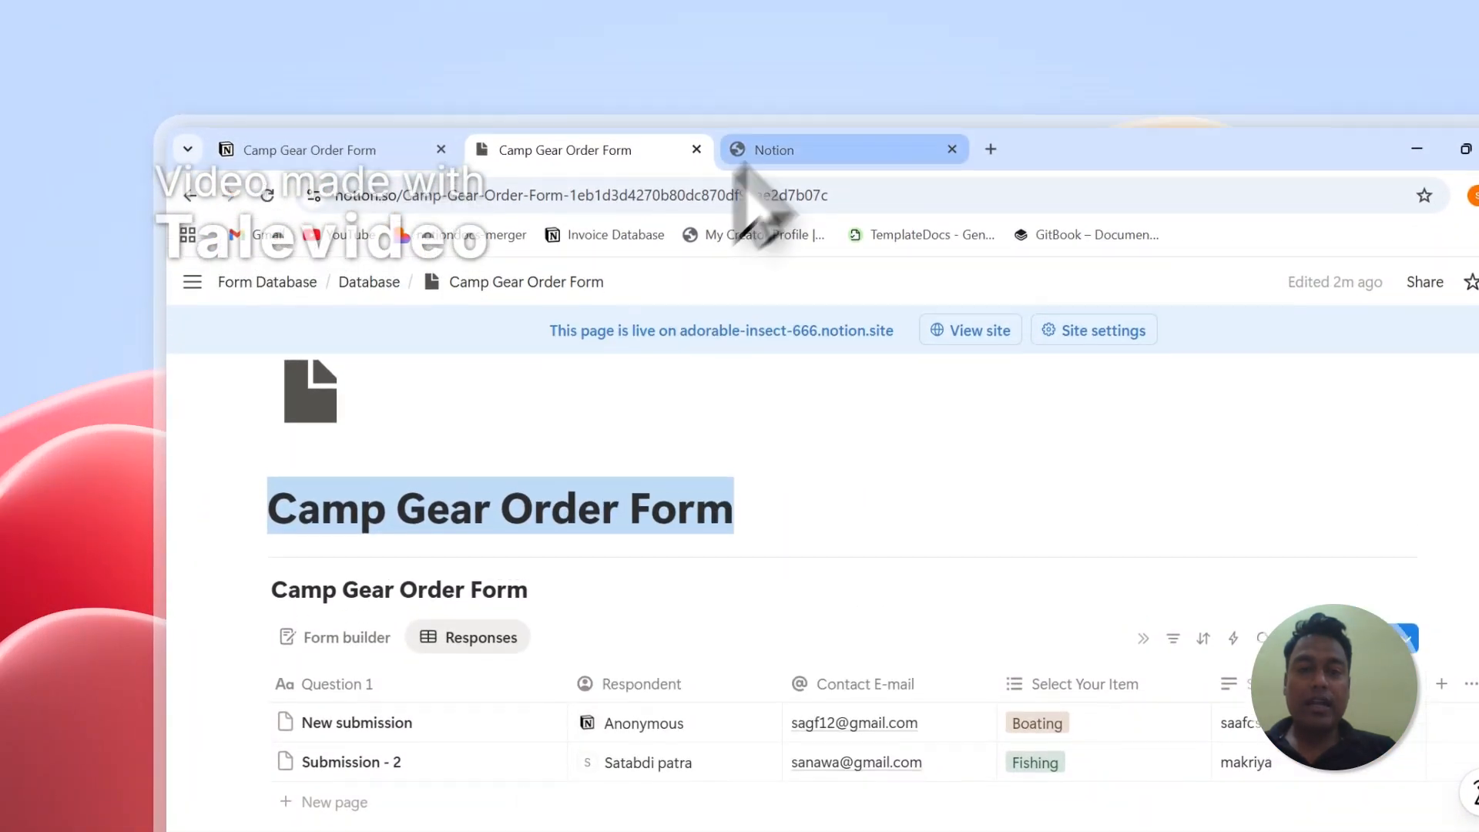
left_click(766, 112)
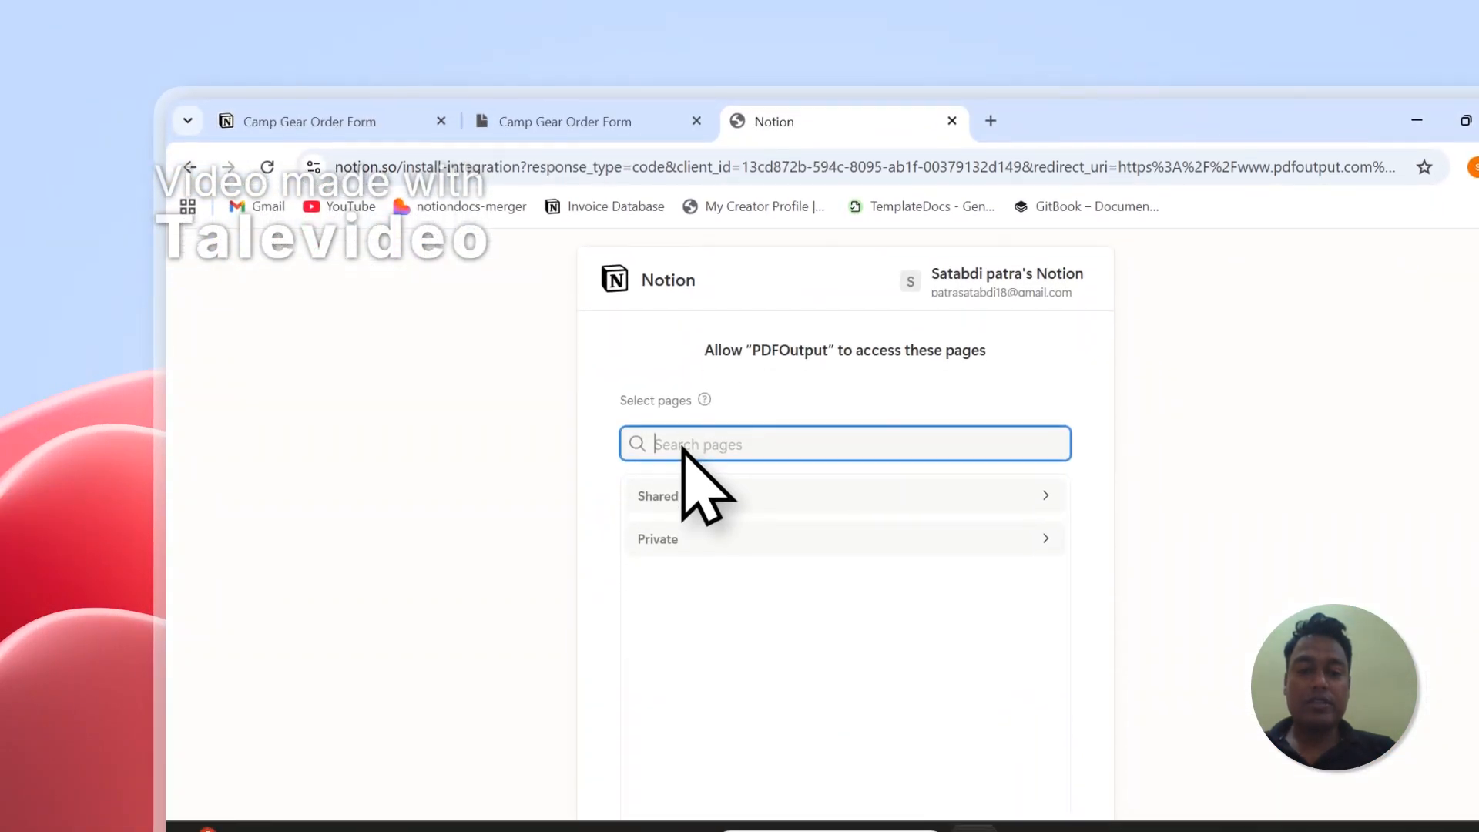
right_click(681, 446)
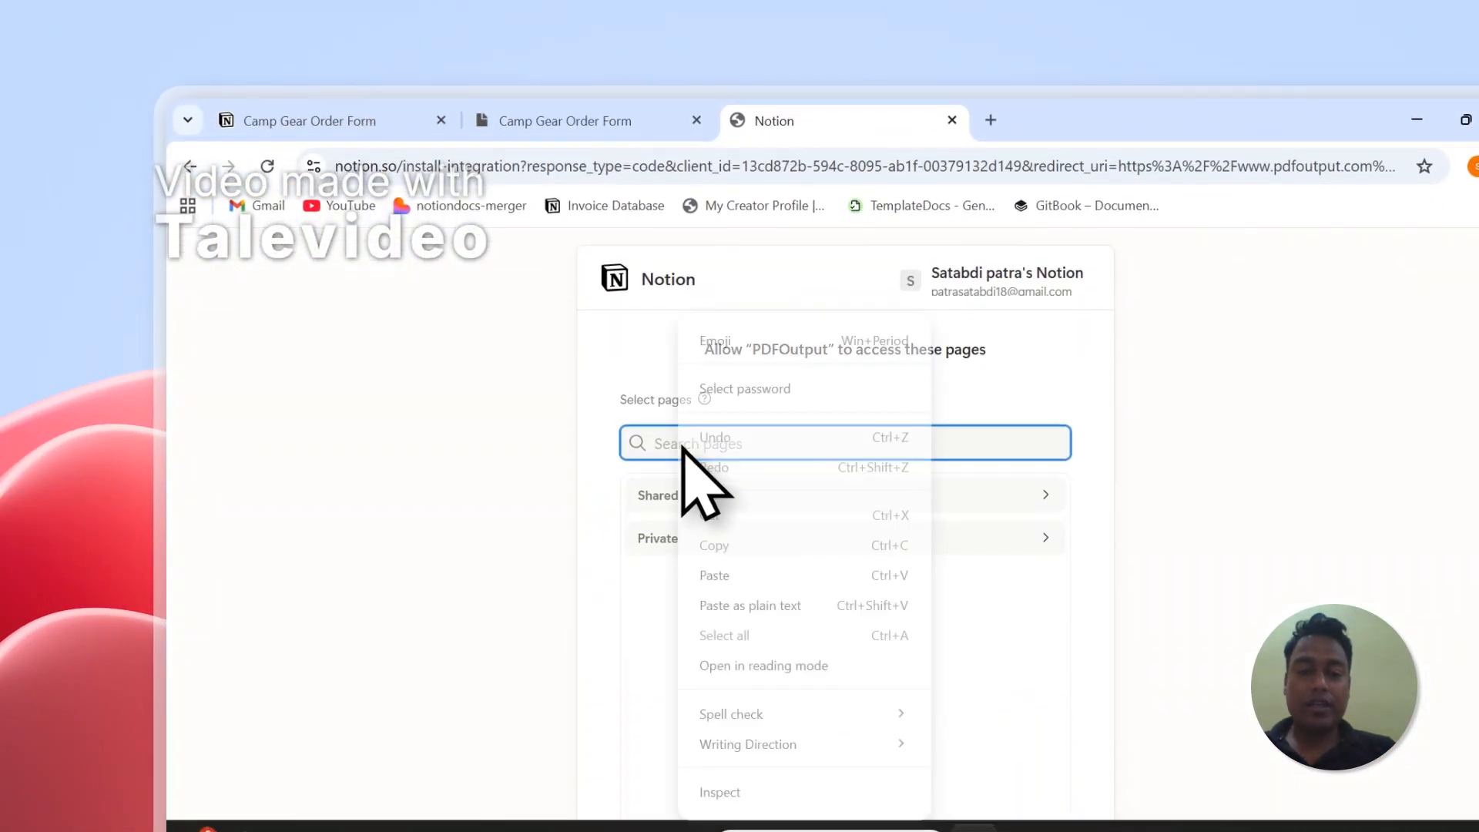
left_click(727, 571)
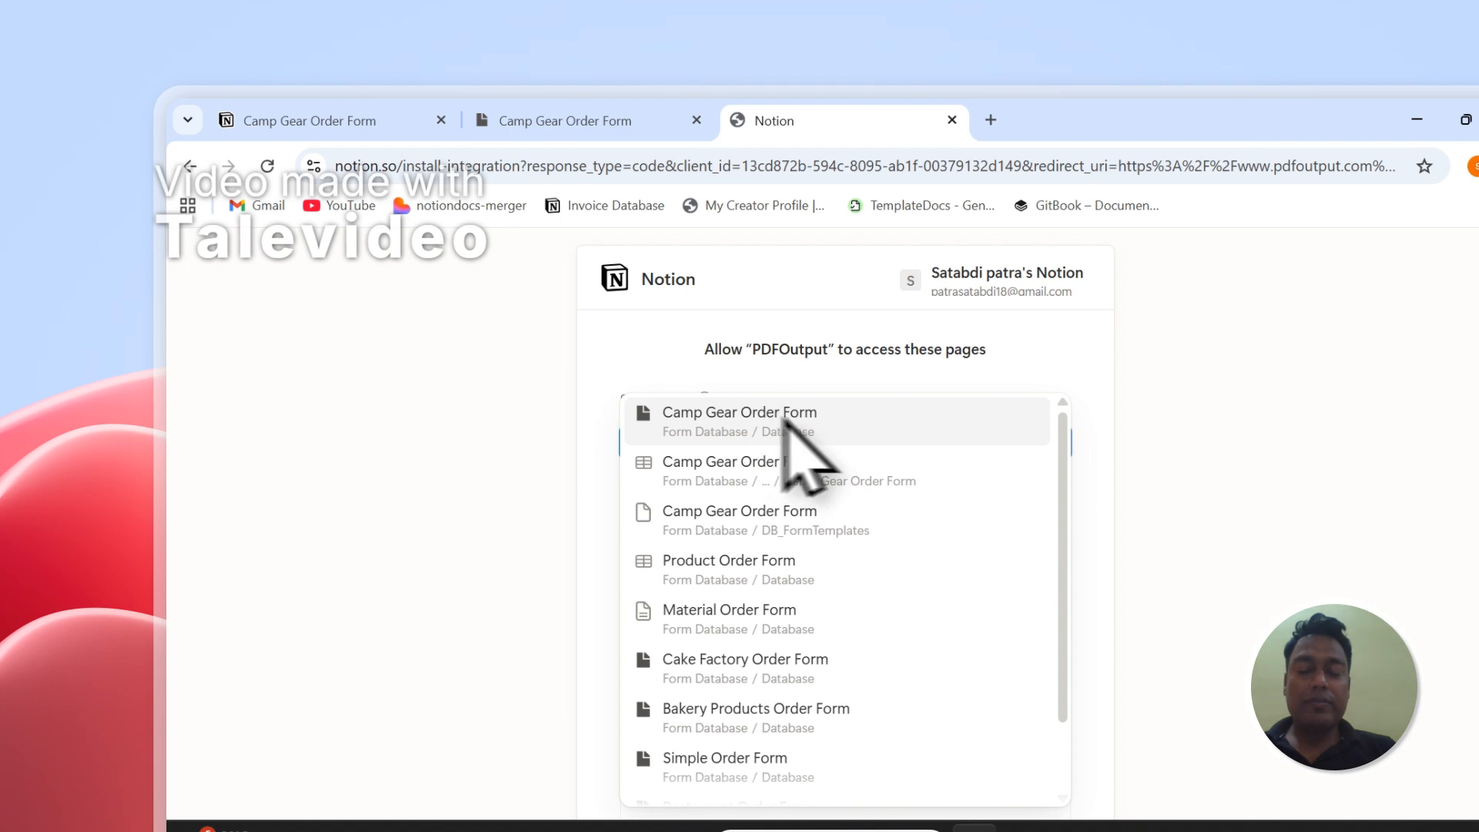
left_click(810, 415)
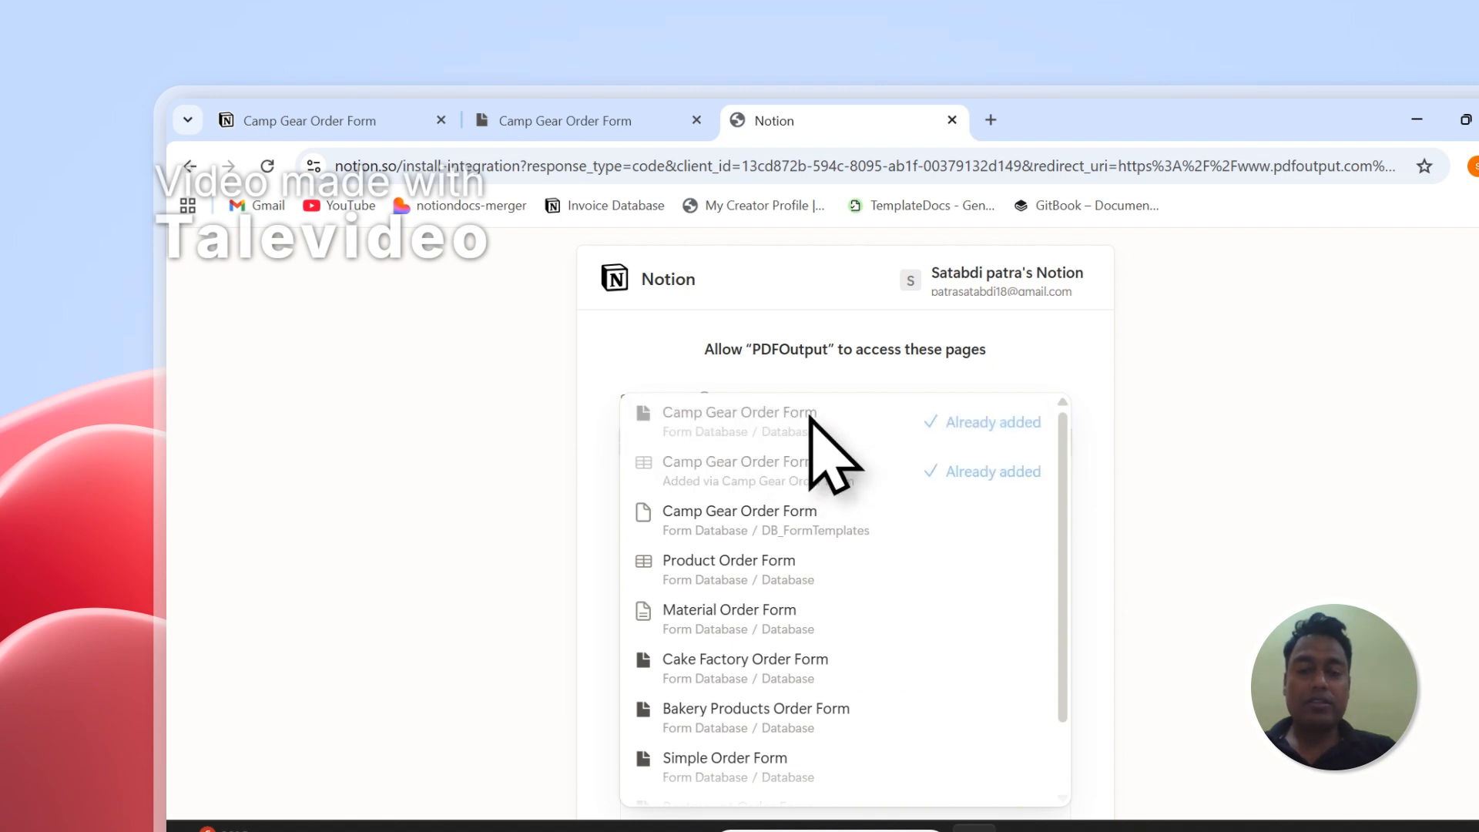
left_click(999, 397)
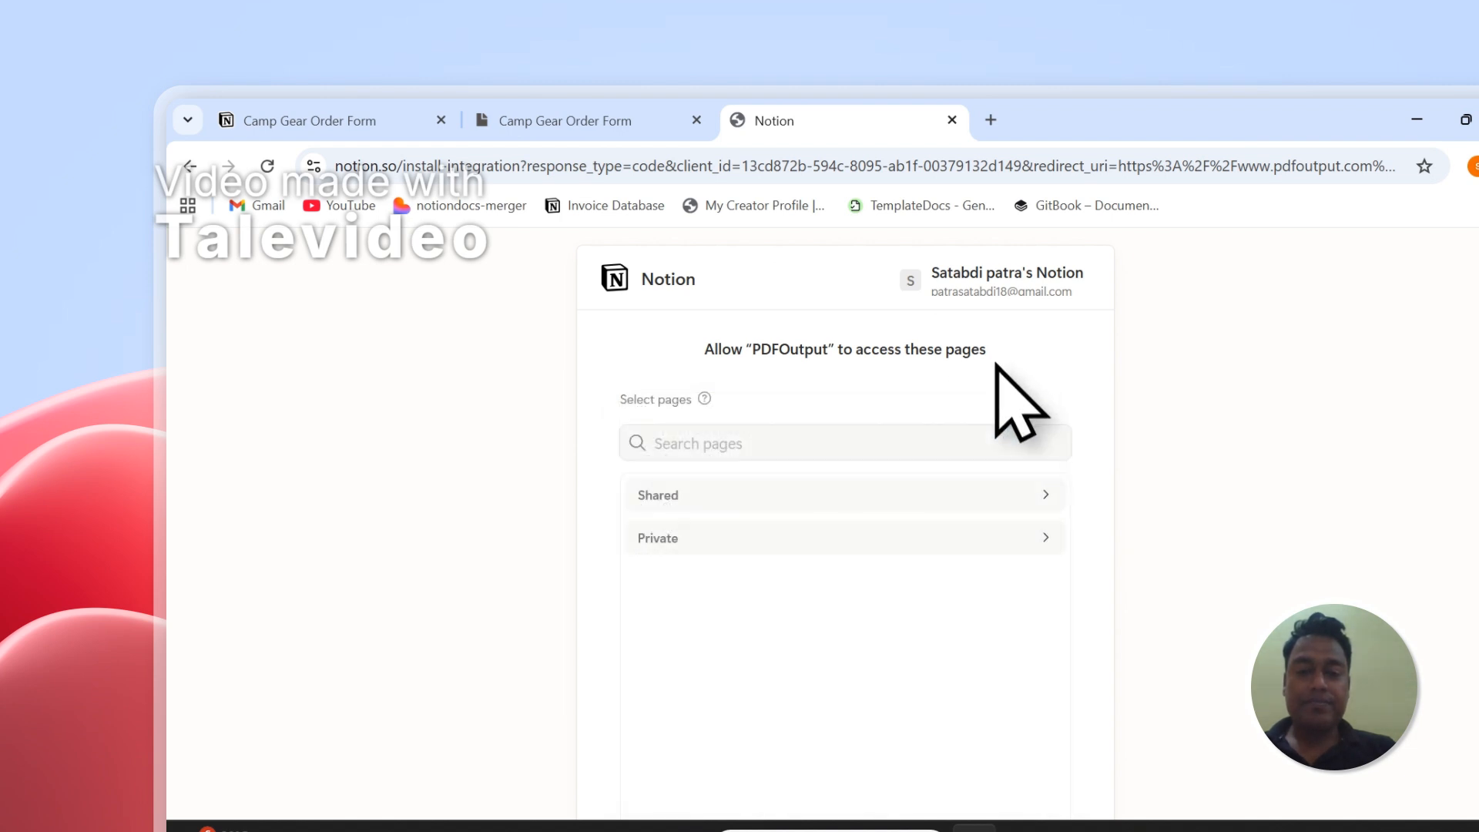
- Expand the private pages and remove Call Back Form from the manually selected pages
left_click(937, 543)
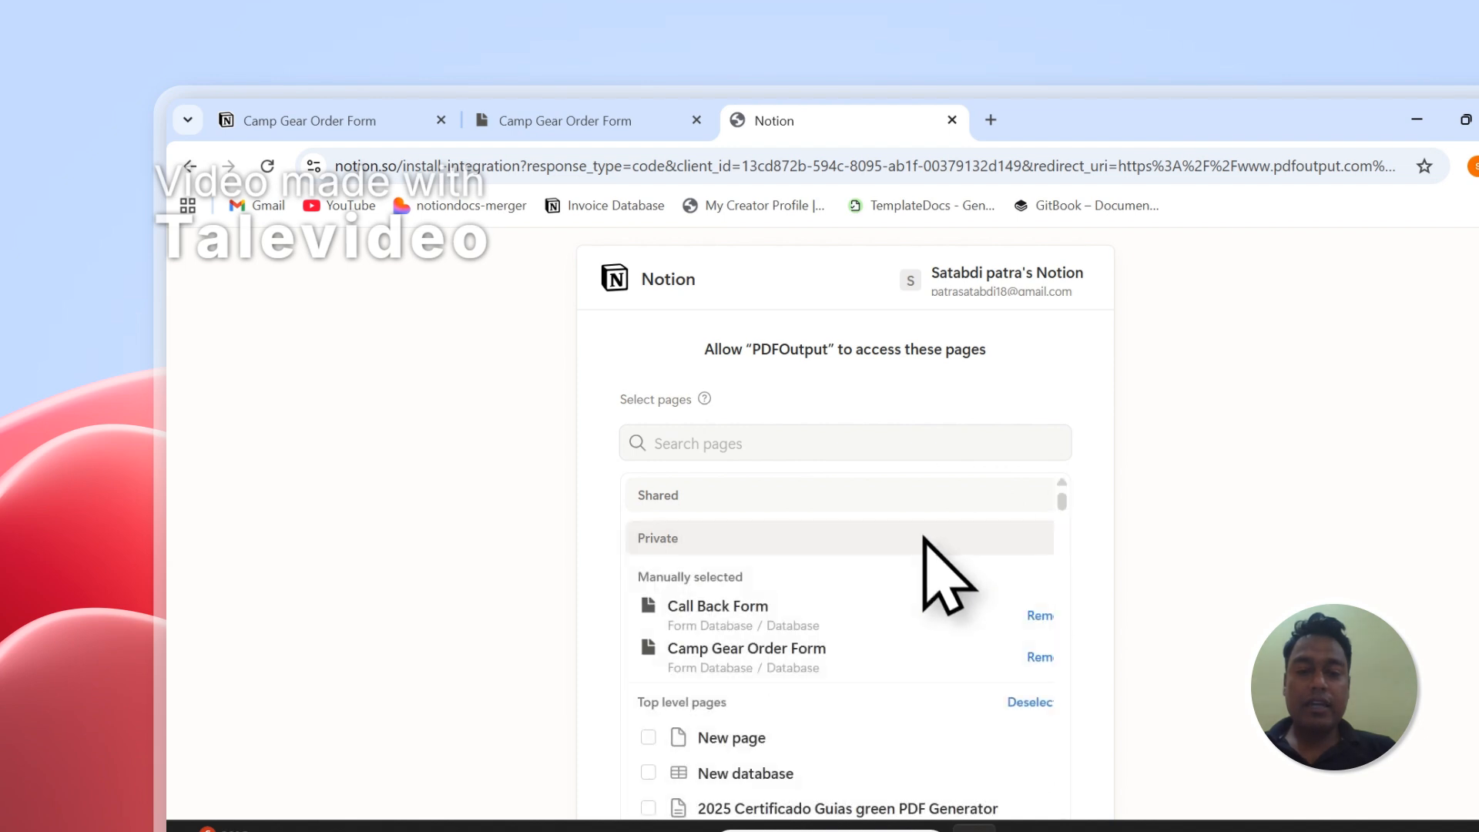
scroll(932, 568, "down", 3)
scroll(909, 555, "up", 2)
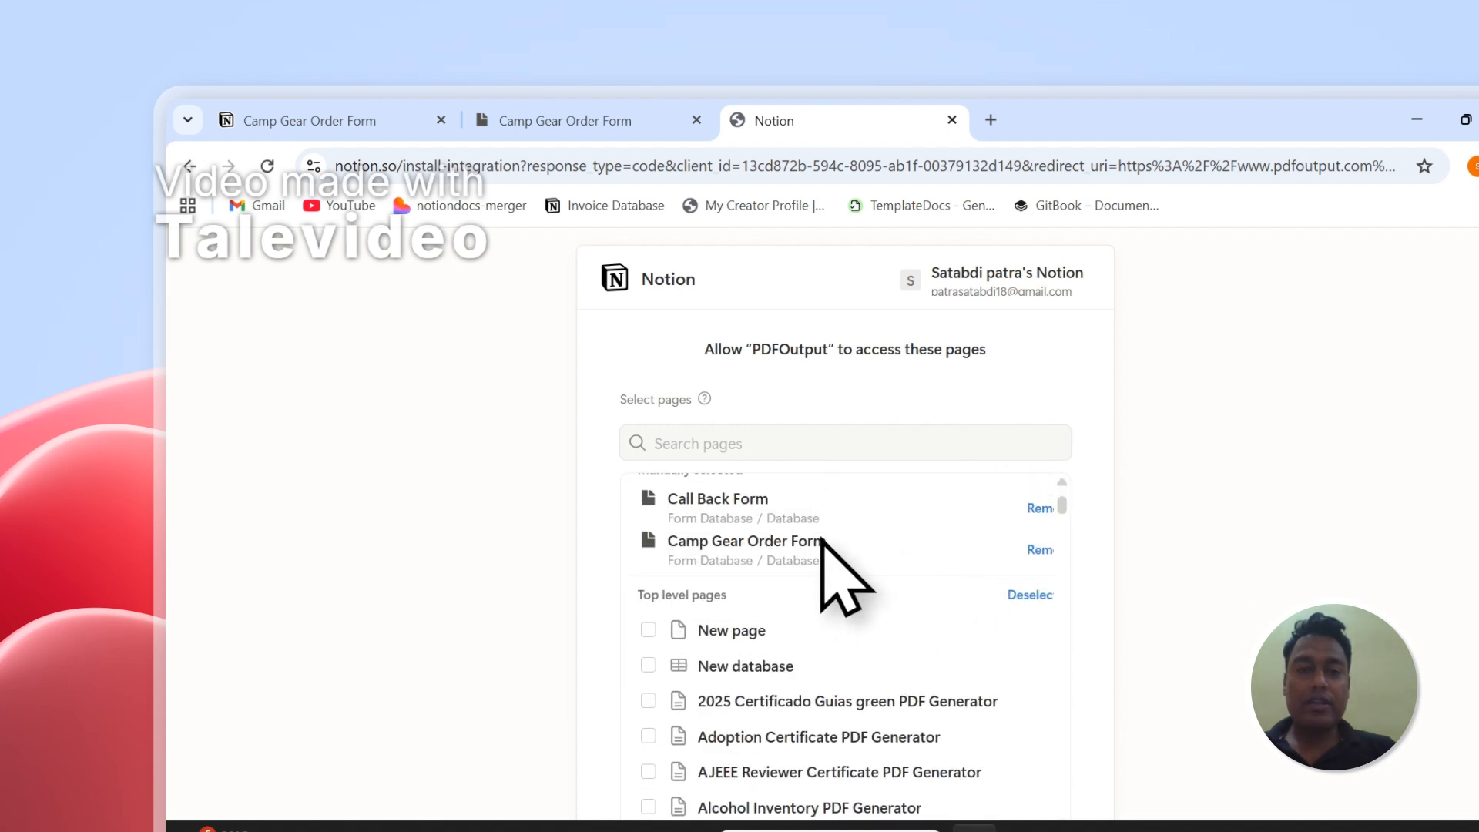
left_click(1034, 510)
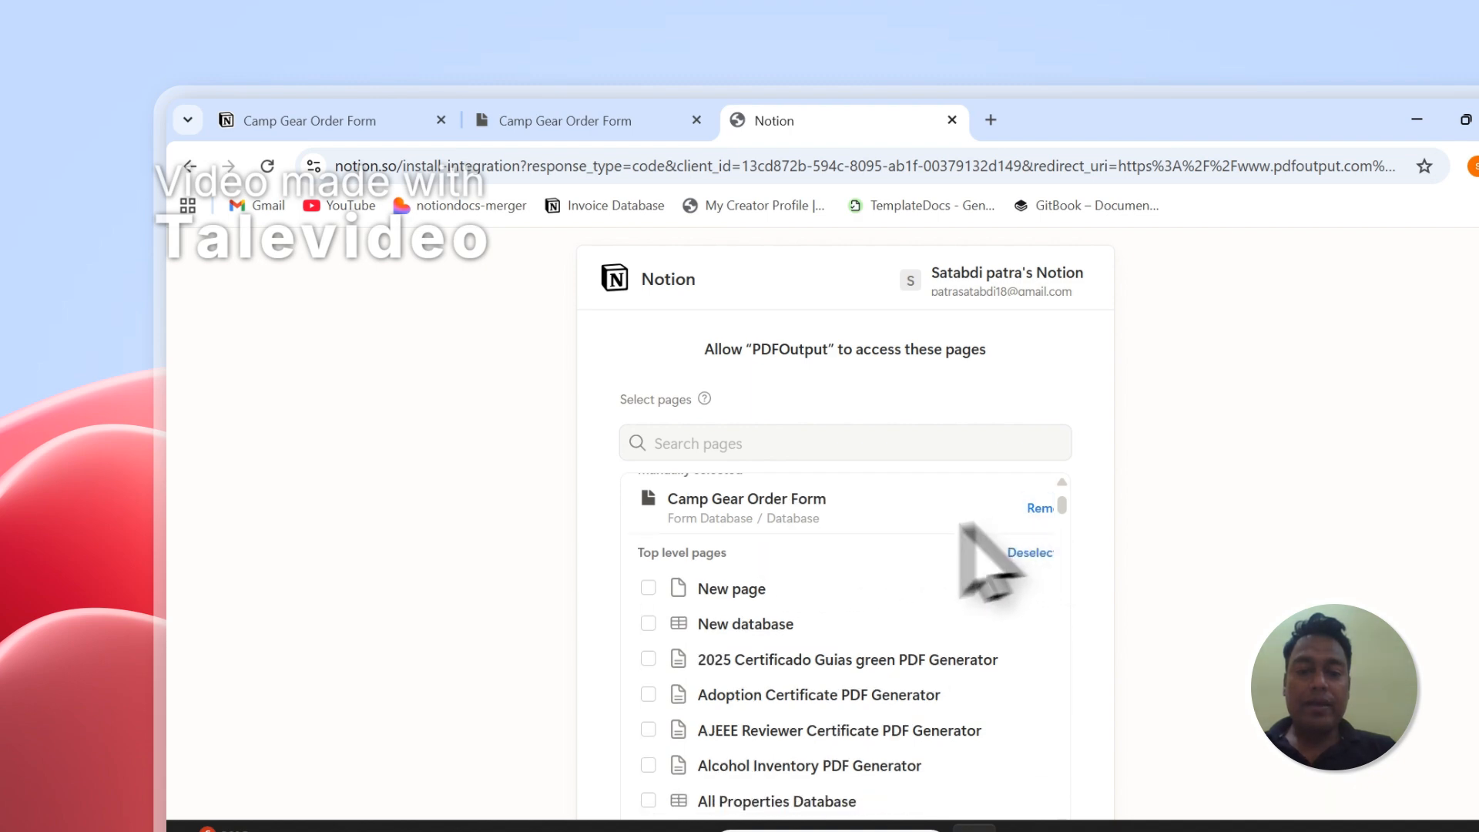
- Review the pages selected for PDFOutput and compare them with the title of the Notion order form page
scroll(924, 556, "down", 2)
scroll(840, 539, "up", 2)
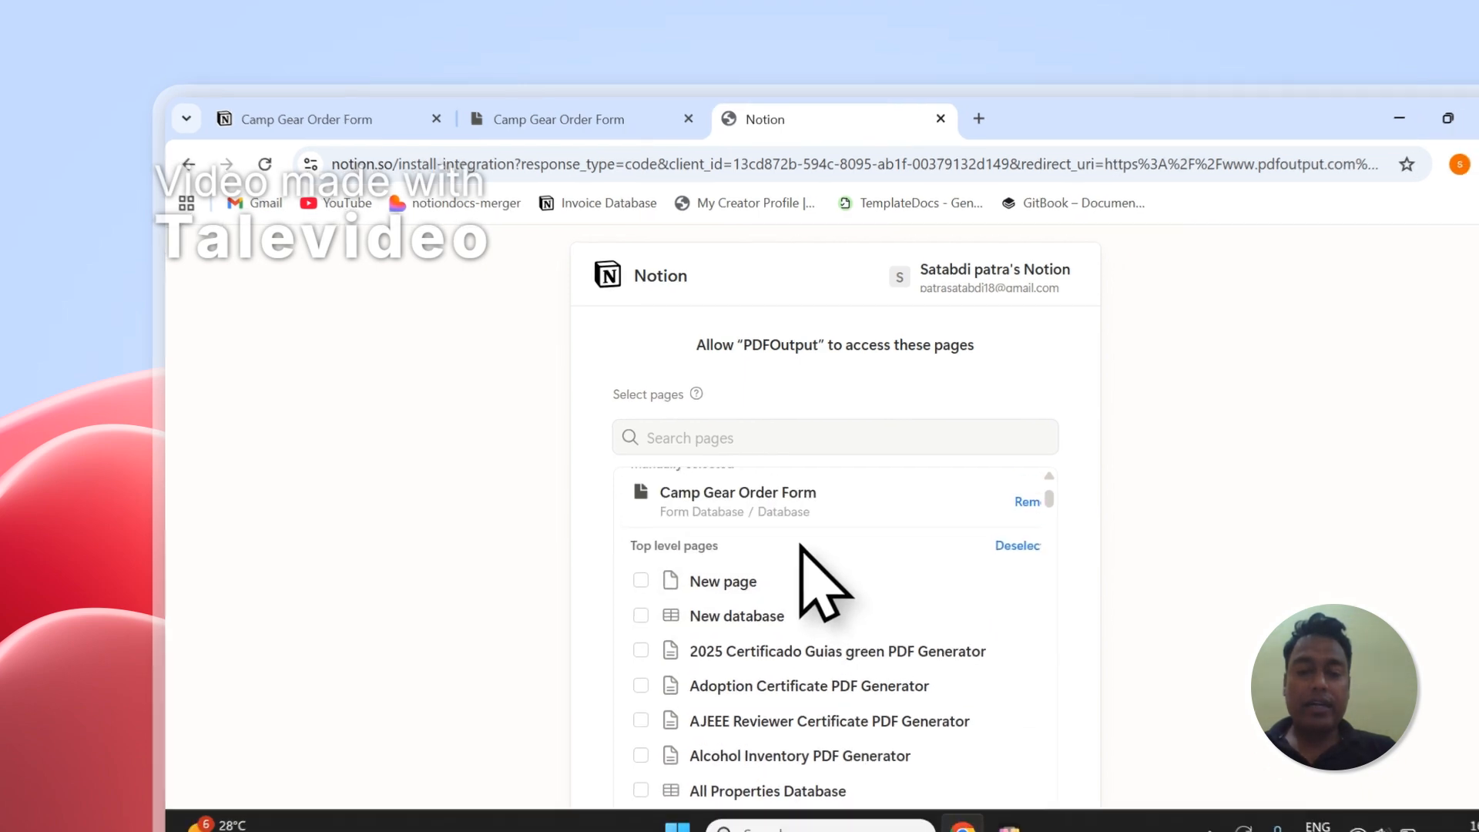
scroll(737, 575, "down", 2)
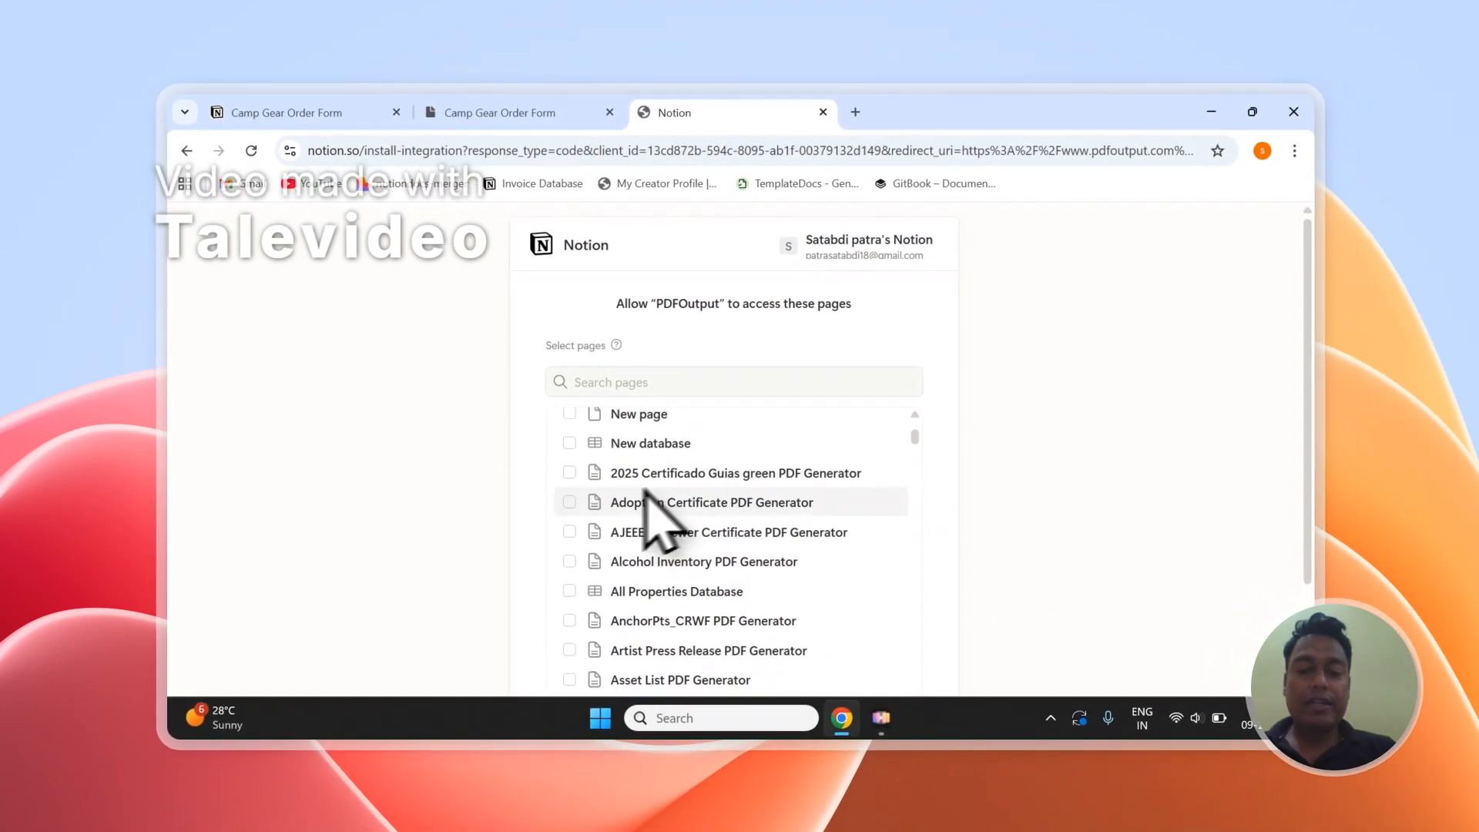
scroll(593, 499, "up", 2)
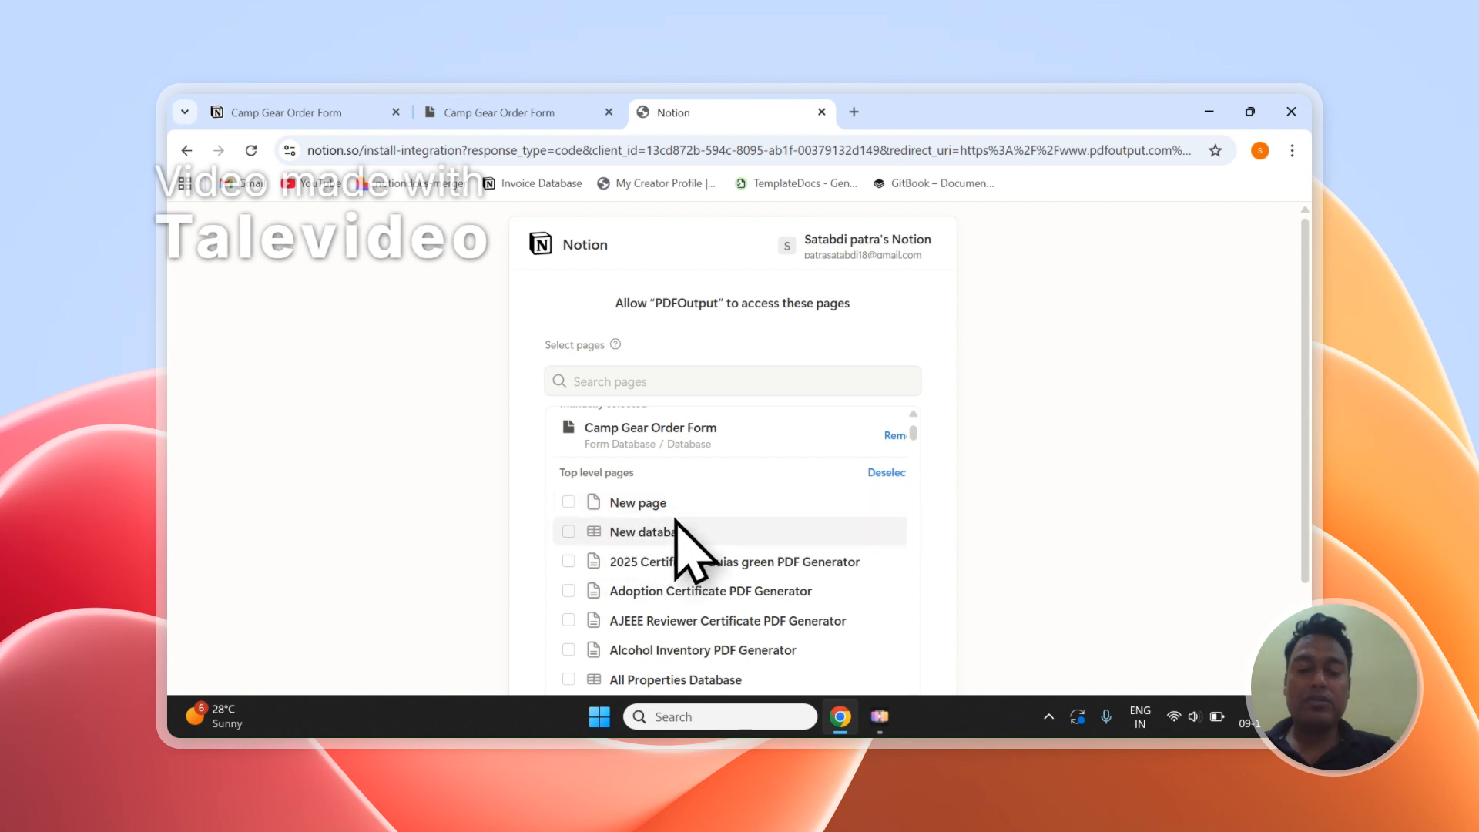
scroll(676, 517, "up", 2)
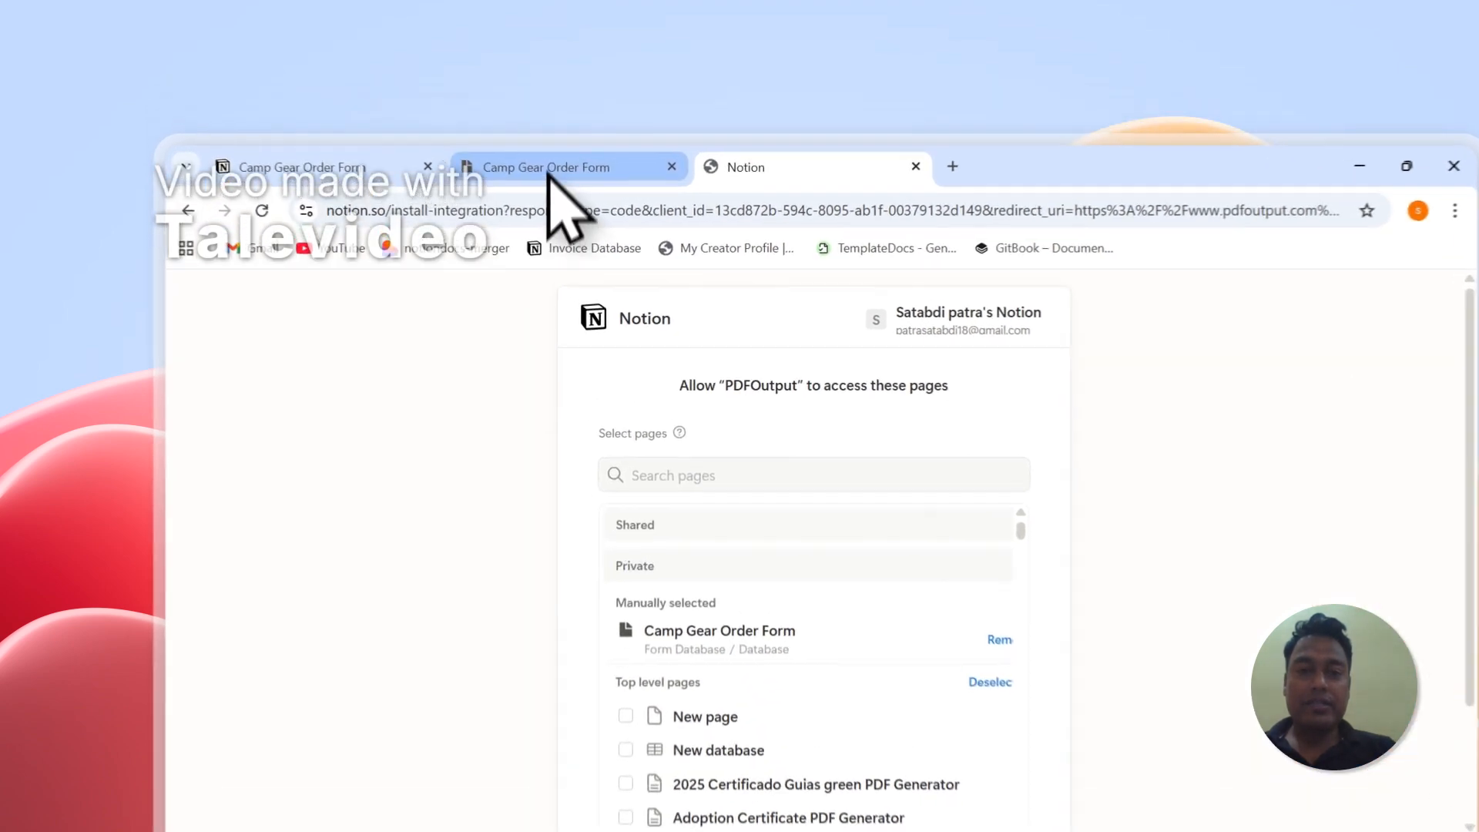
left_click(548, 174)
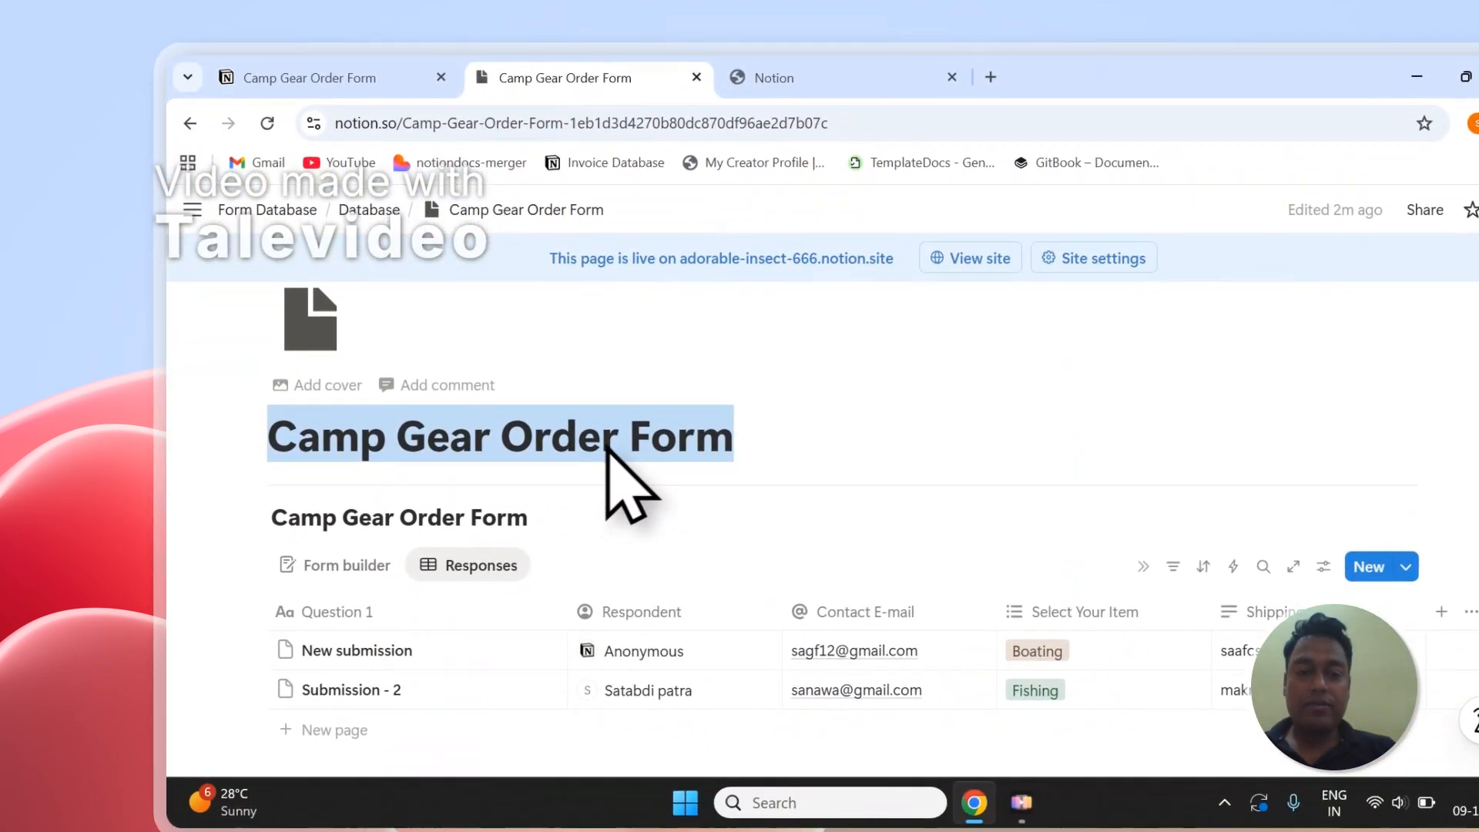
left_click(771, 77)
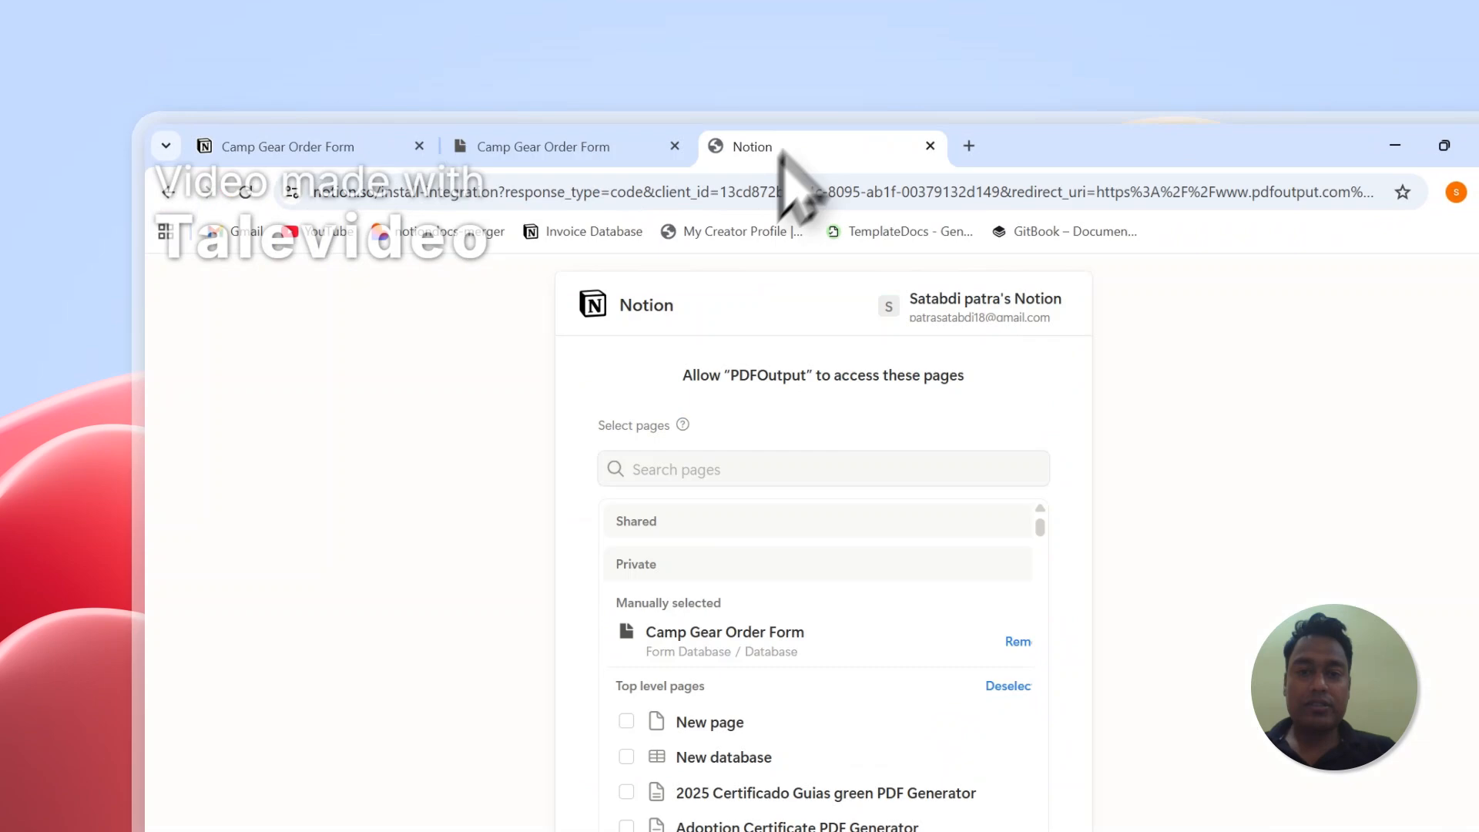
- Recheck the pages selected for PDFOutput, and narrow the Question 1 column in the order form's responses table
left_click(711, 402)
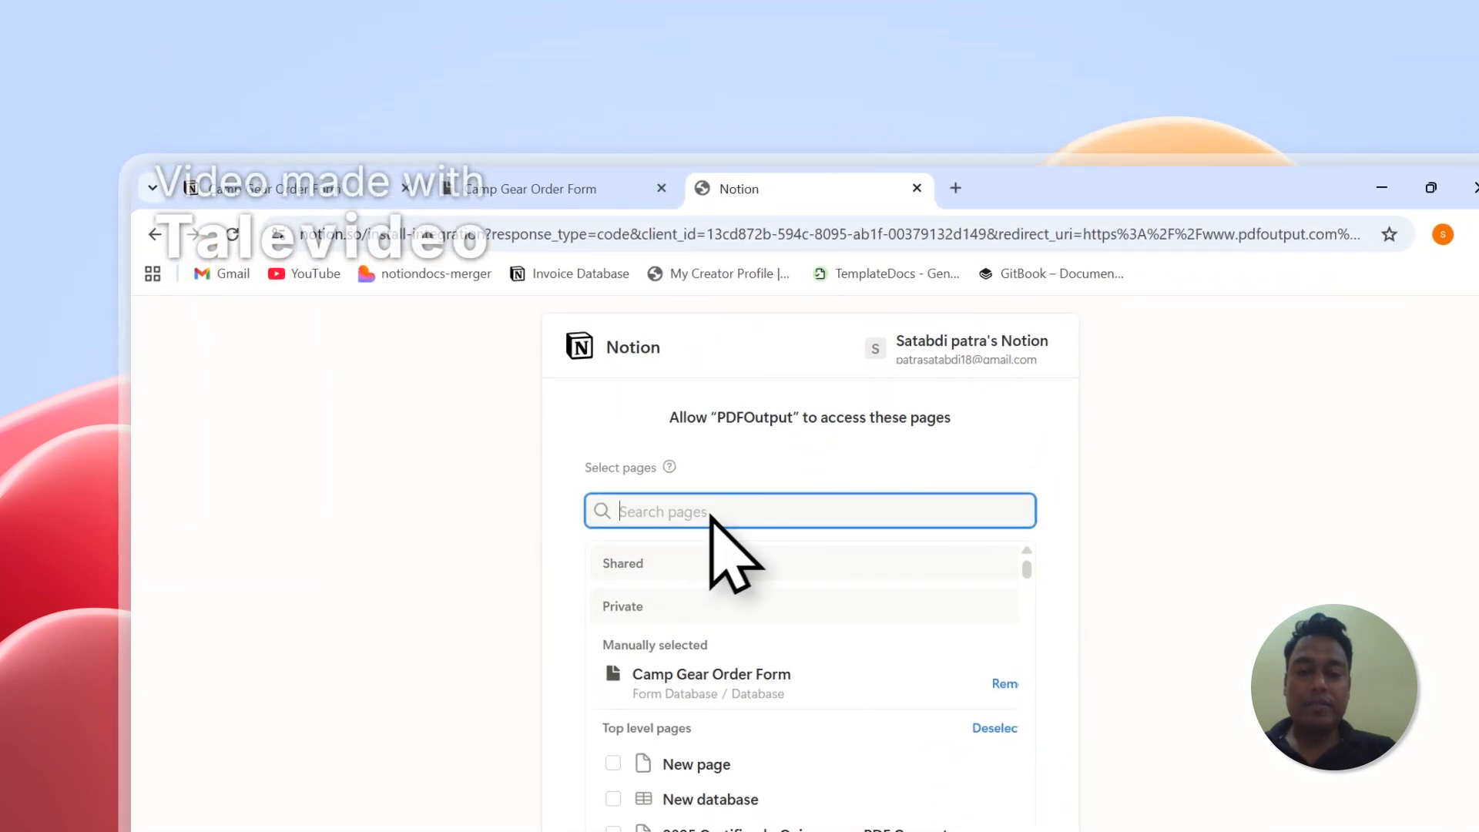
scroll(724, 562, "down", 2)
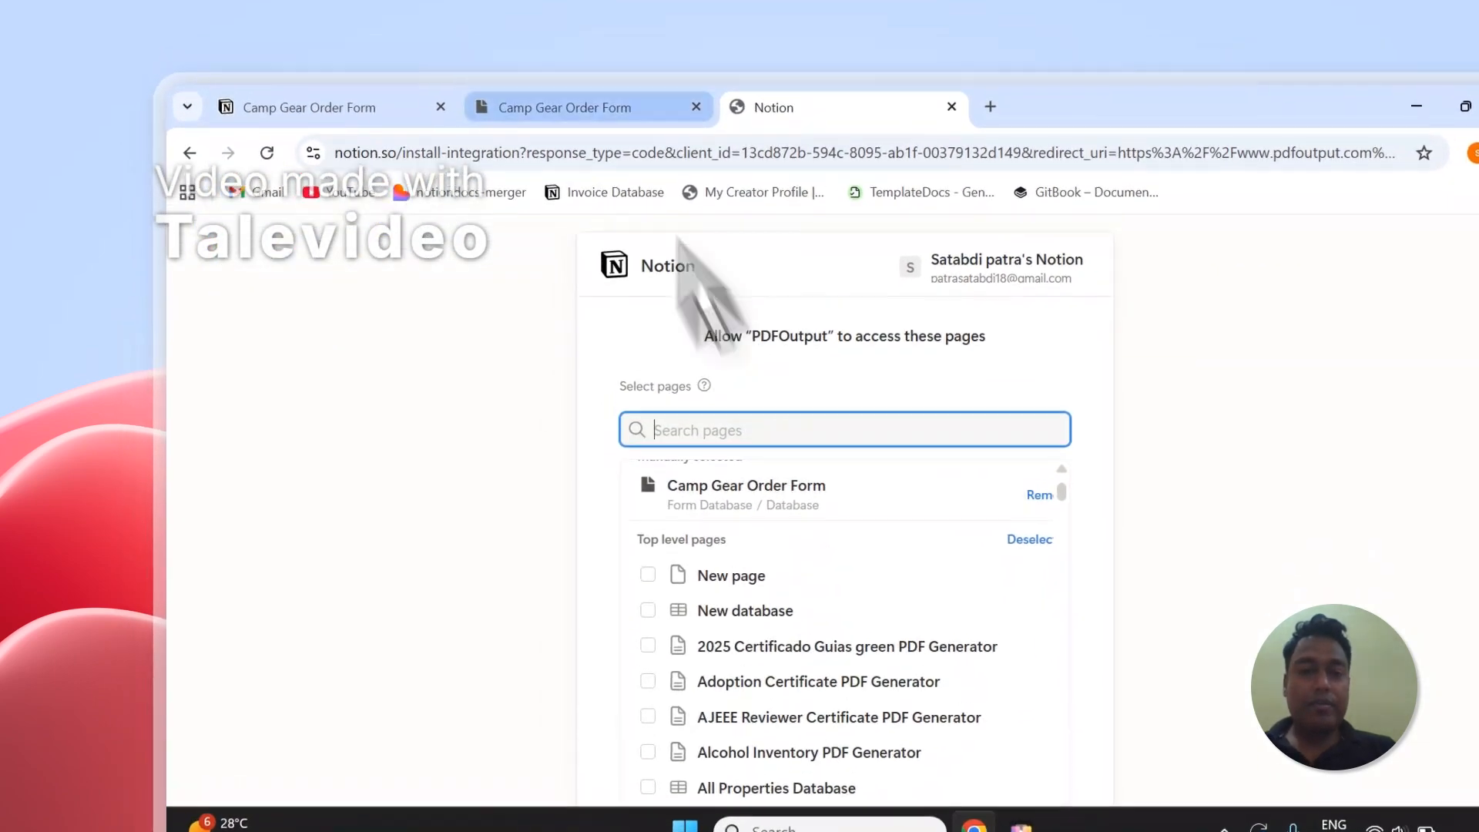
left_click(553, 191)
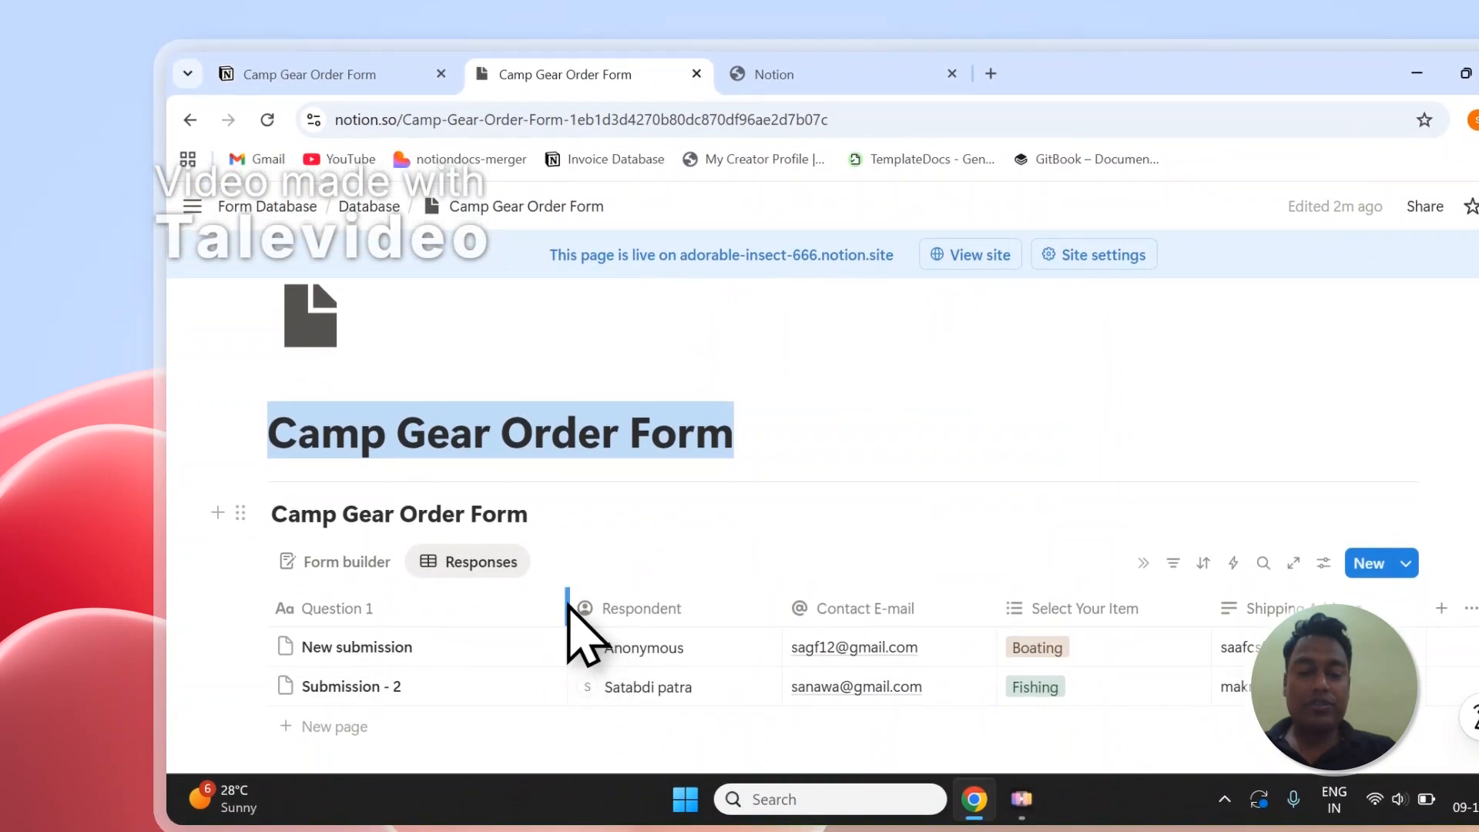
left_click_drag(570, 714, 477, 717)
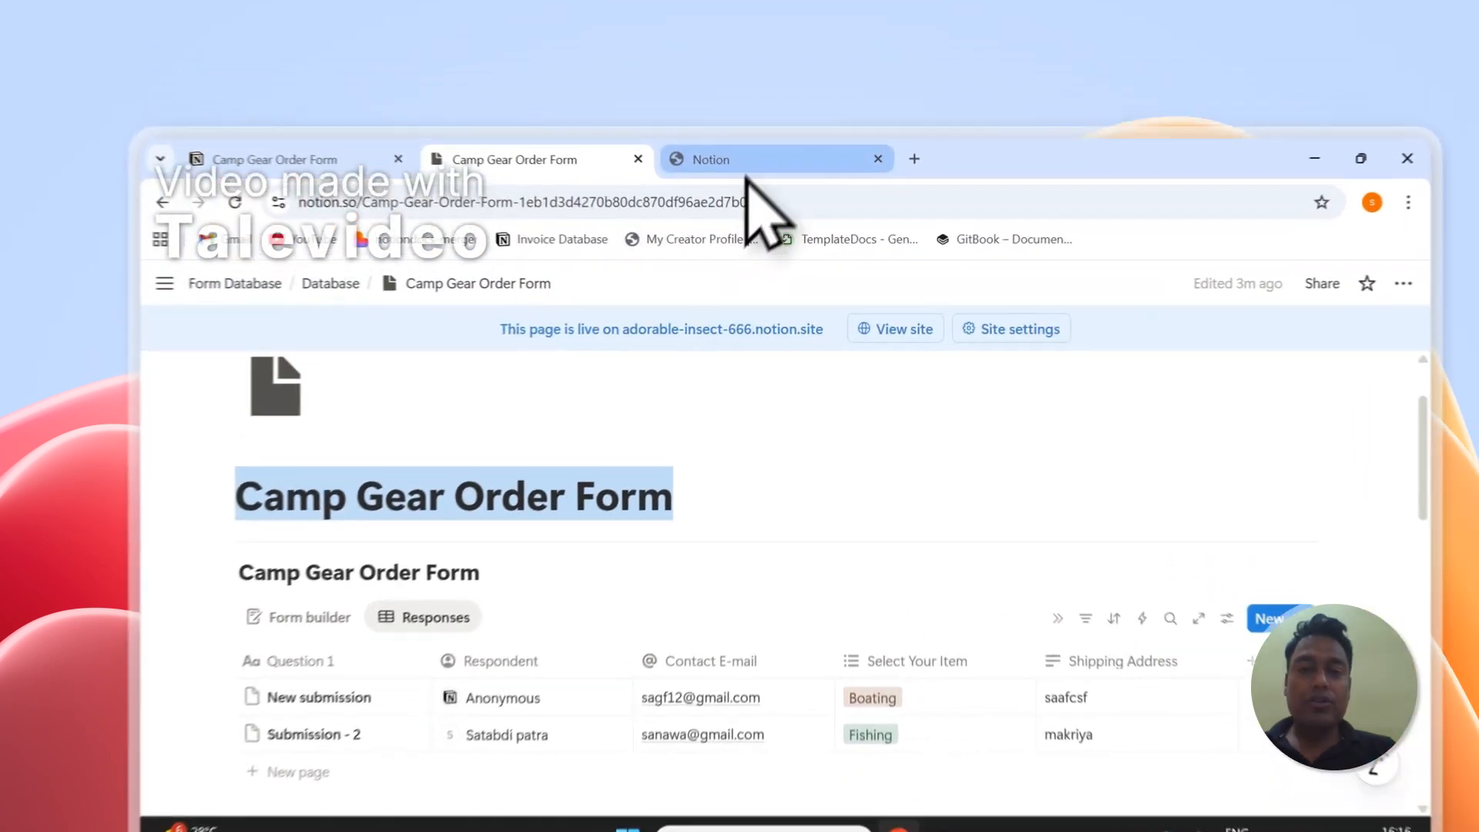
- Compare the page selected for PDFOutput with the title of the Notion order form once more
left_click(697, 114)
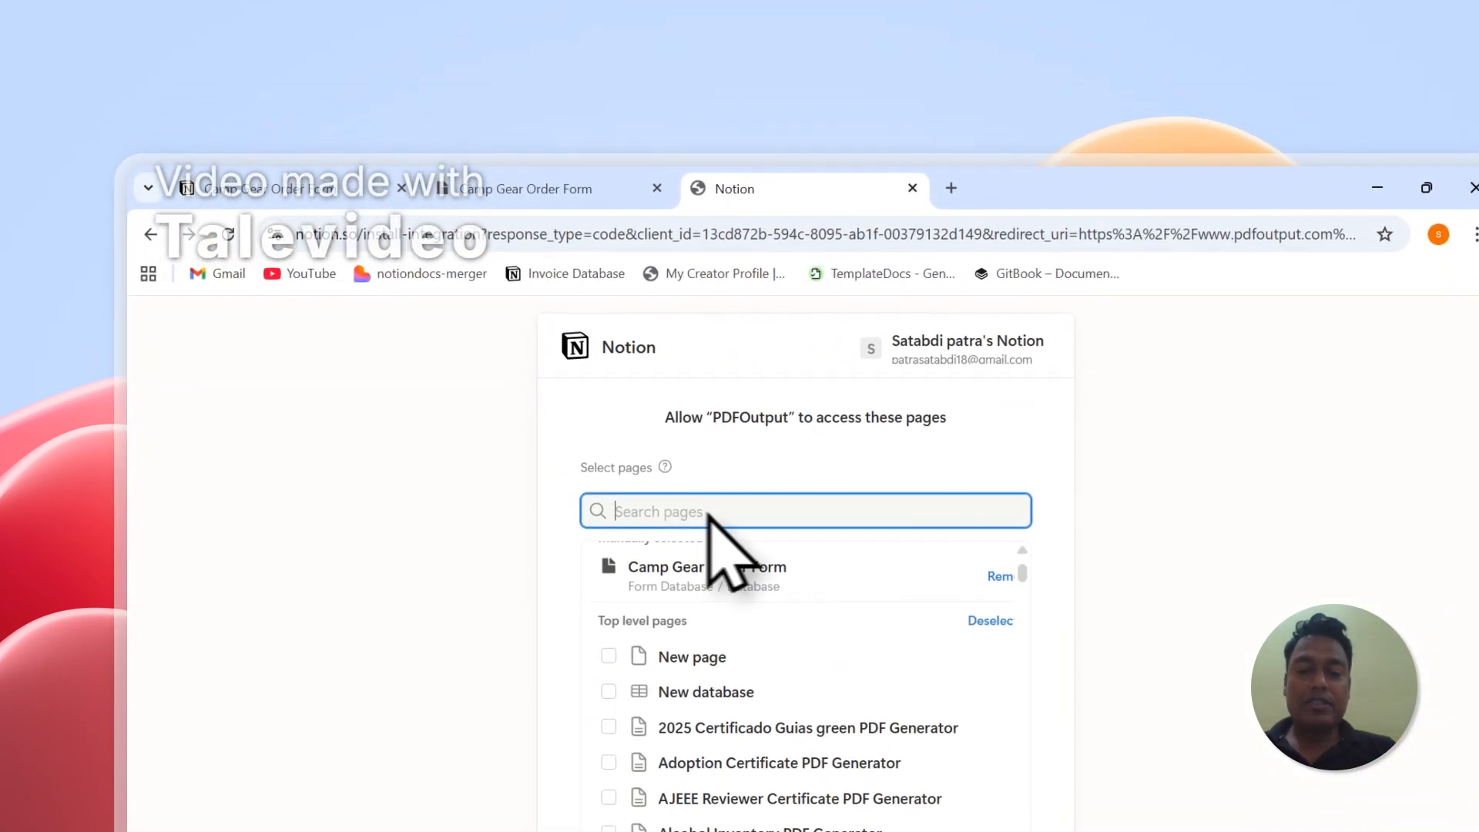
left_click(599, 187)
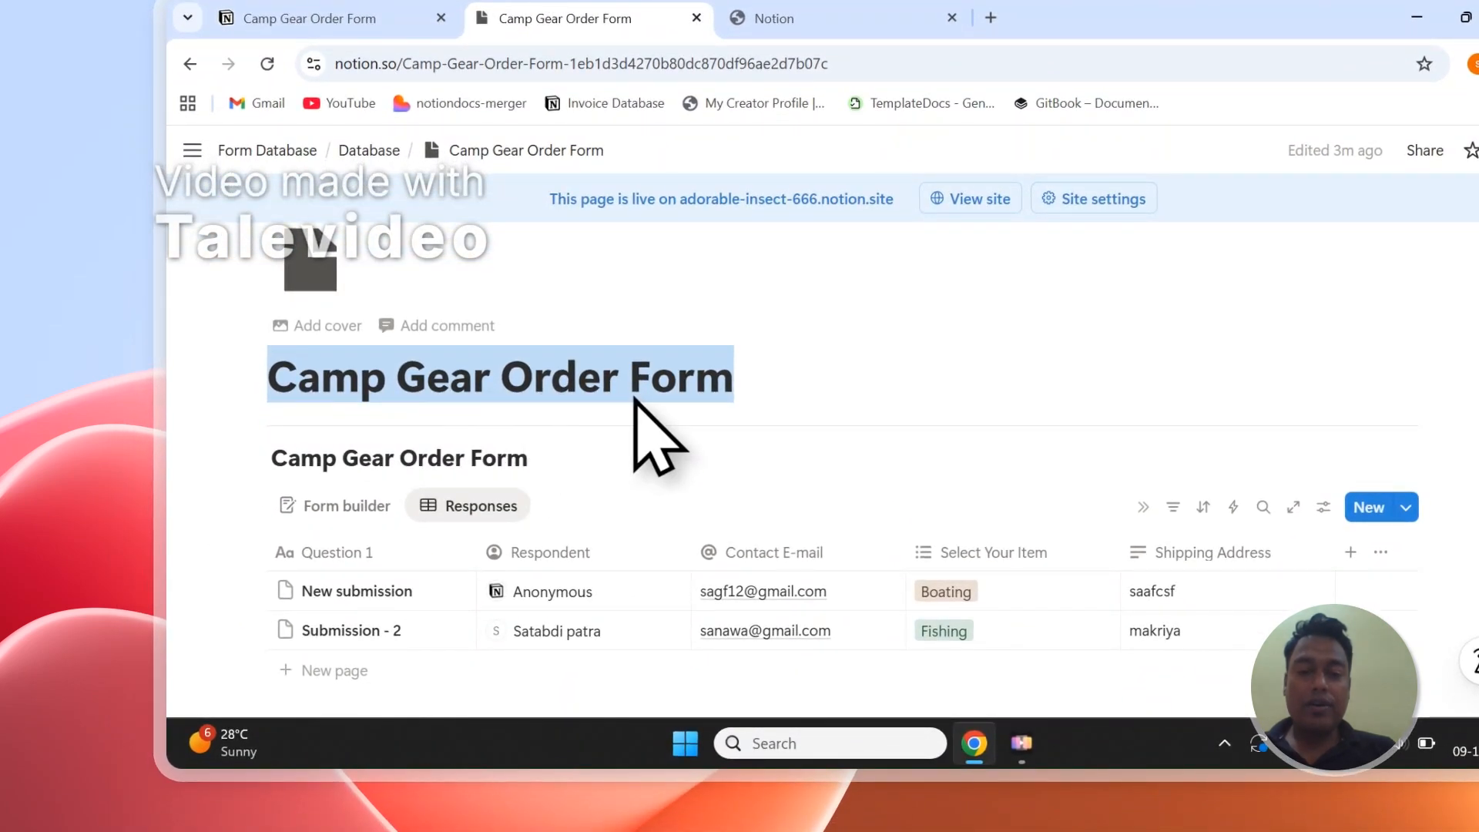
left_click(736, 387)
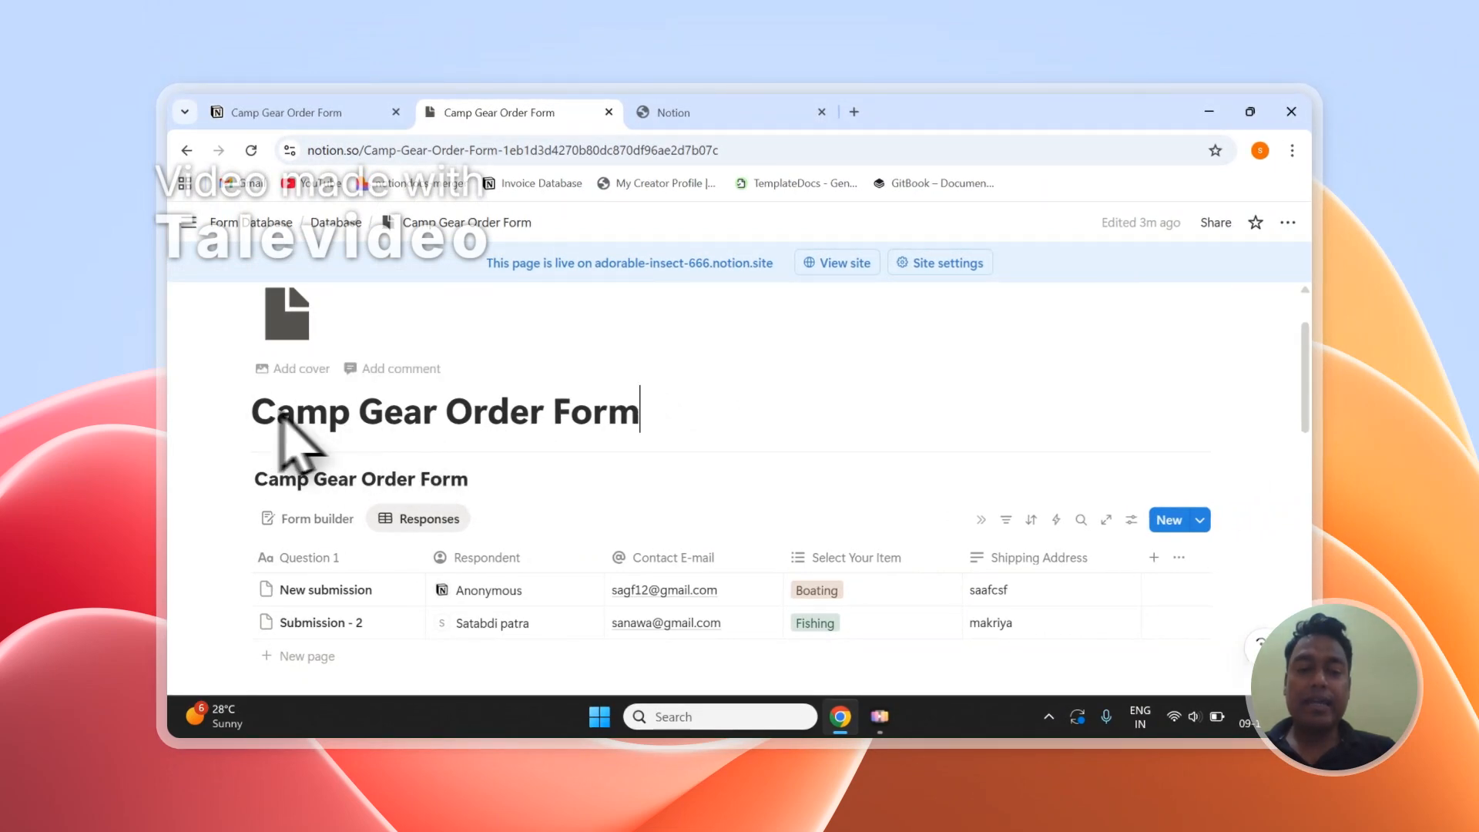
- Return to the connection request and allow PDFOutput to access the selected Camp Gear Order Form page
left_click(725, 111)
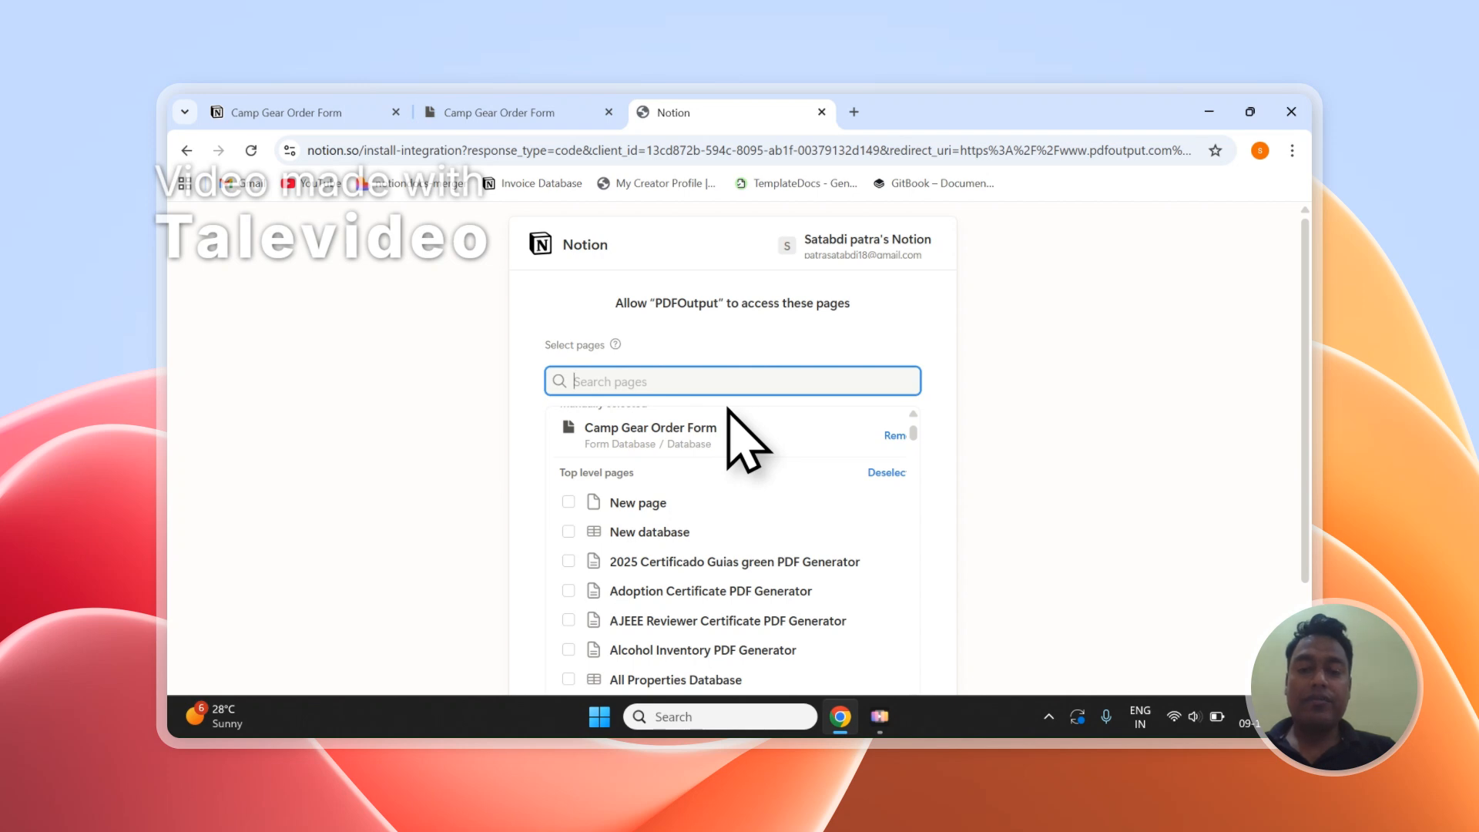
scroll(739, 399, "down", 12)
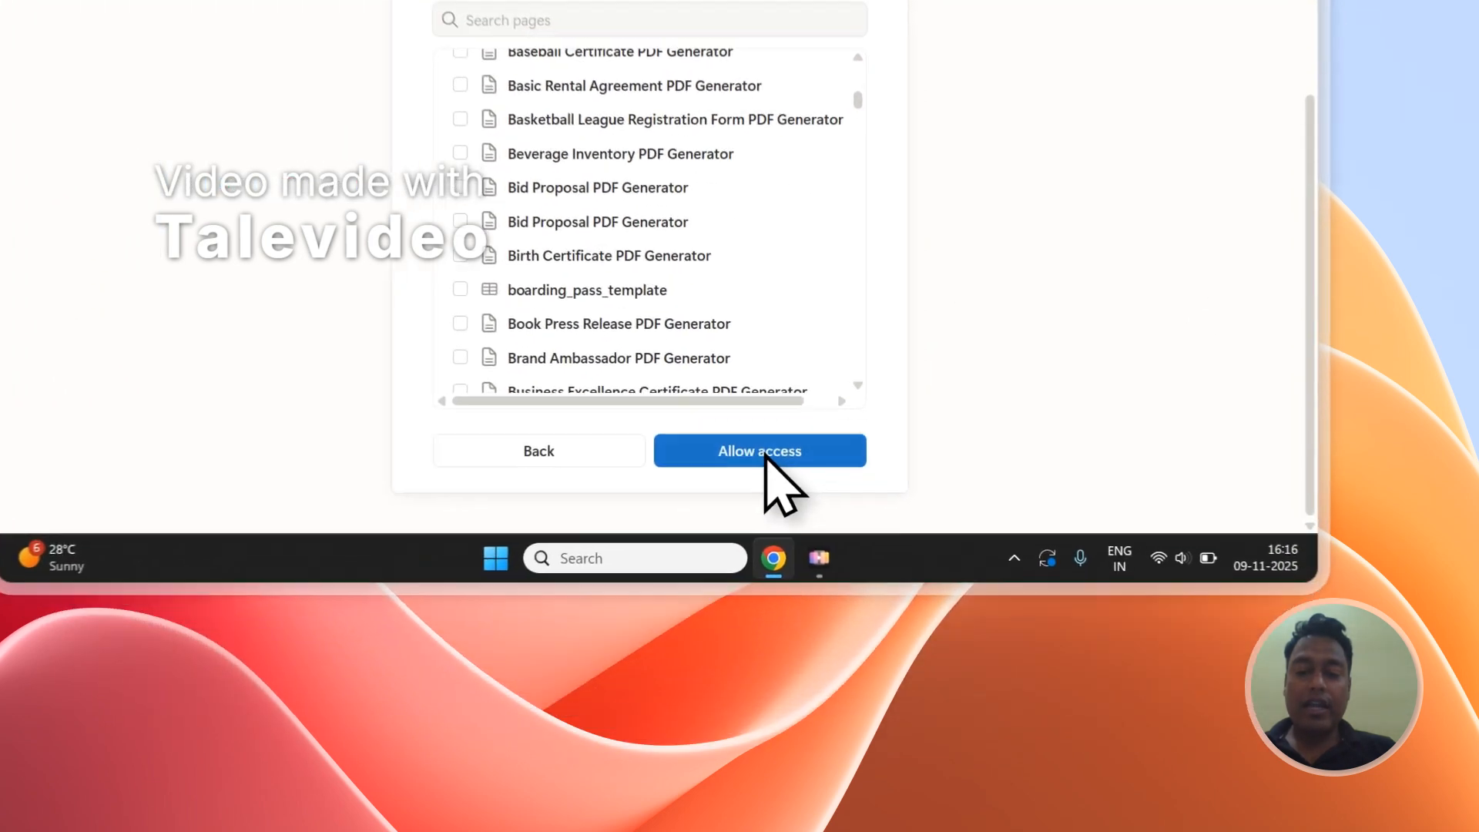
left_click(861, 627)
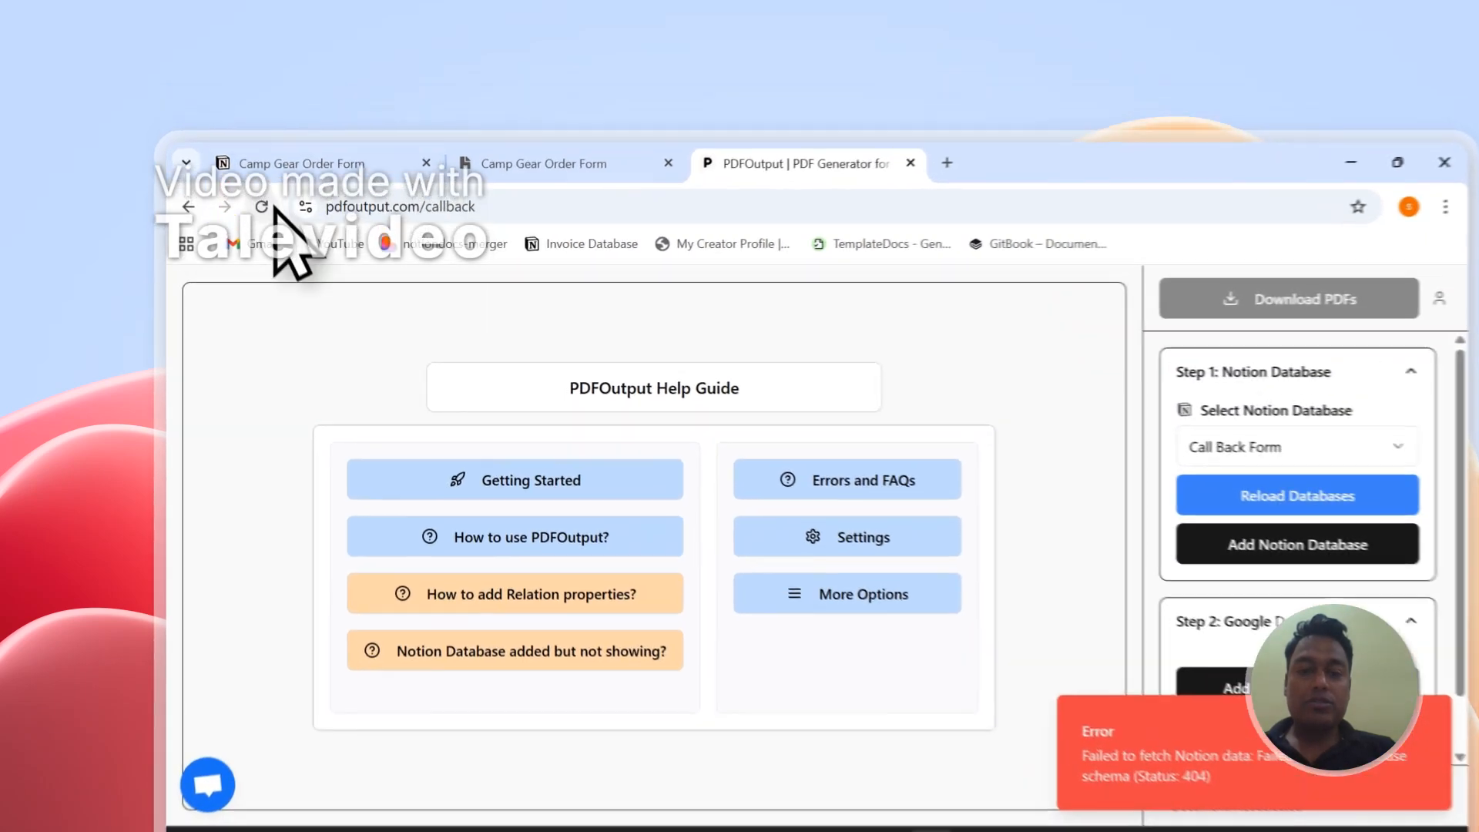
- Reload PDFOutput, select Camp Gear Order Form as the Notion database and review its properties available for mapping
left_click(268, 207)
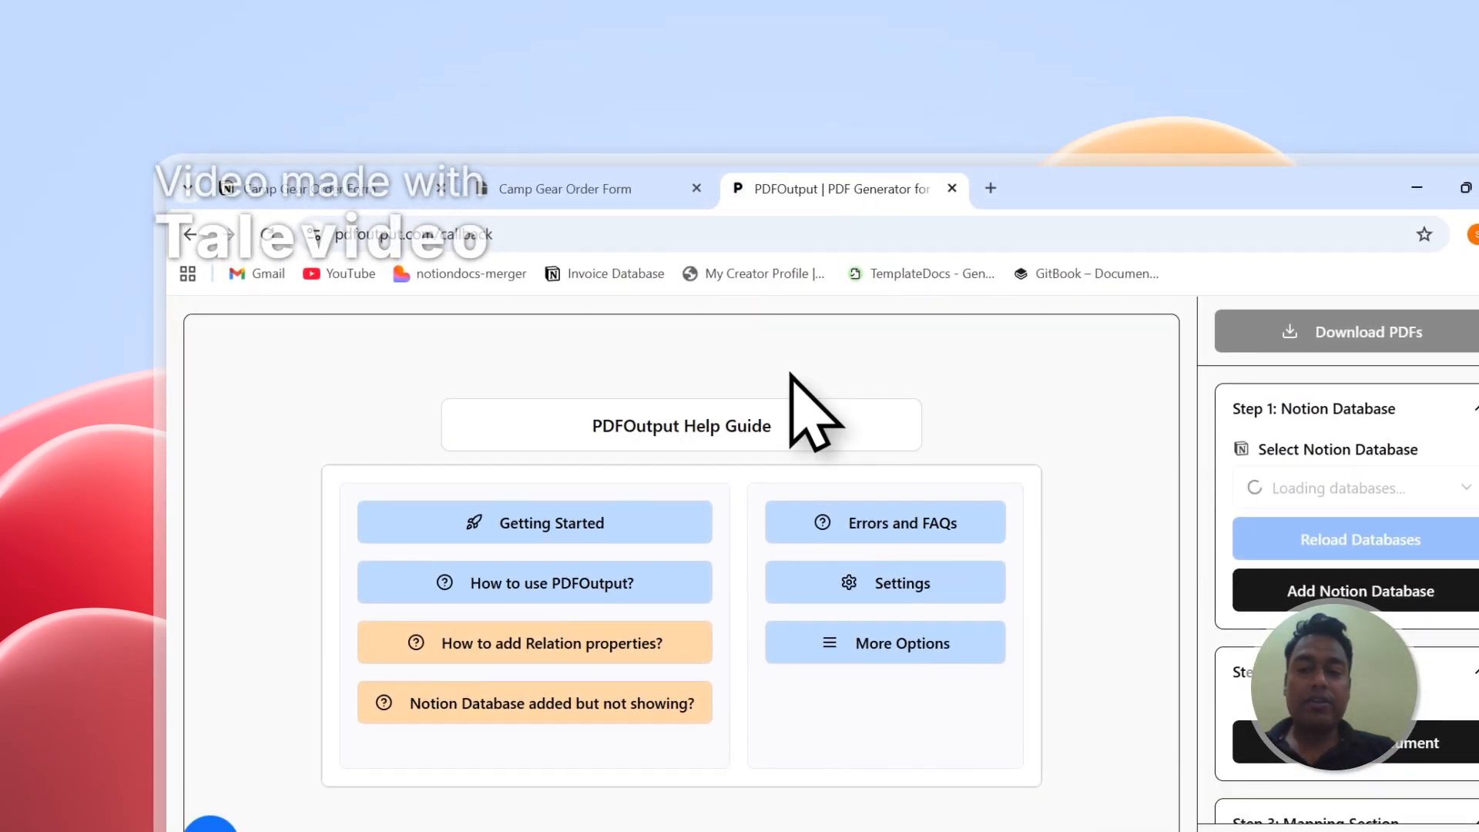
left_click(1286, 489)
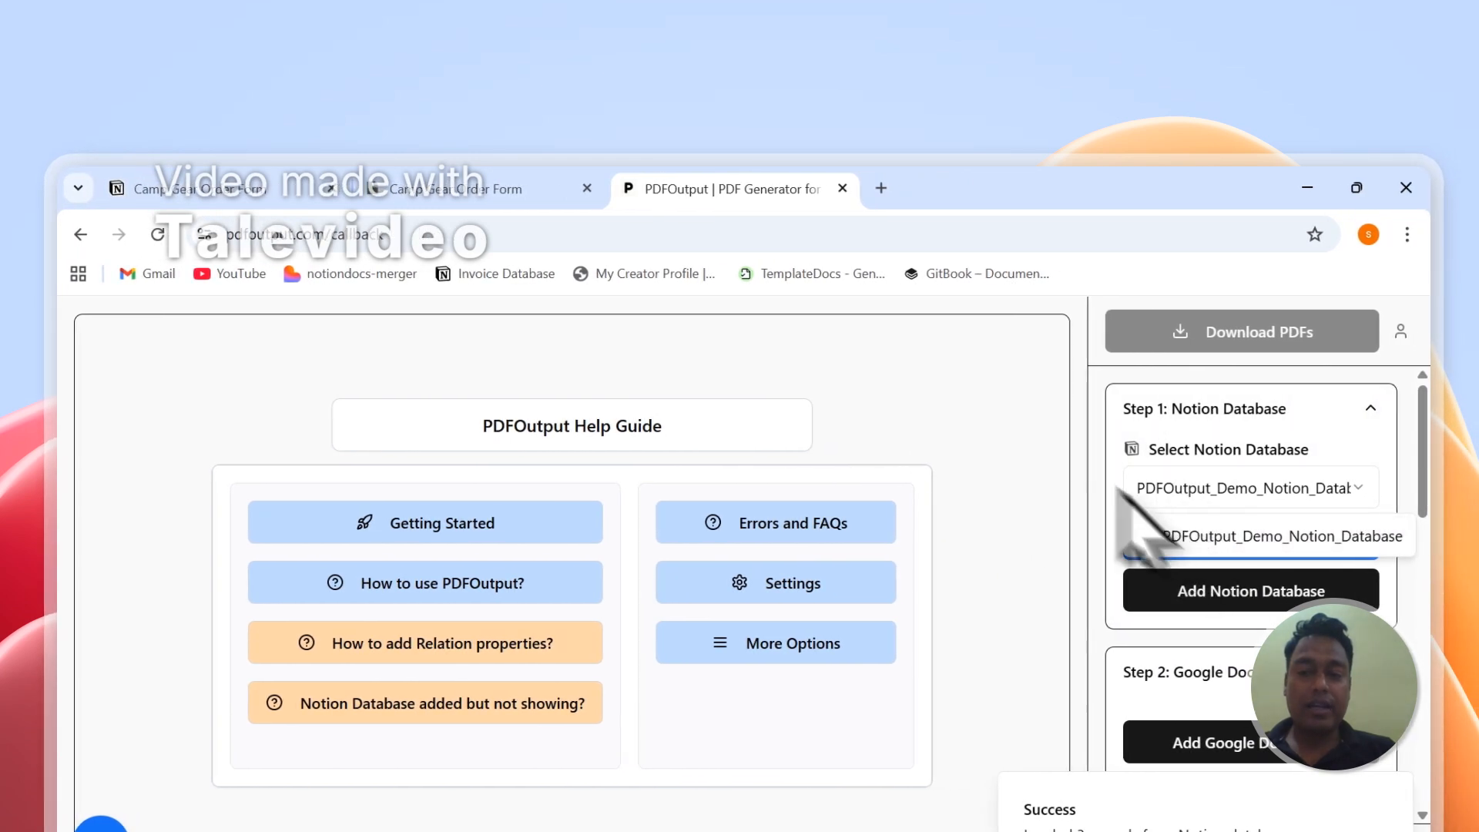
left_click(1132, 533)
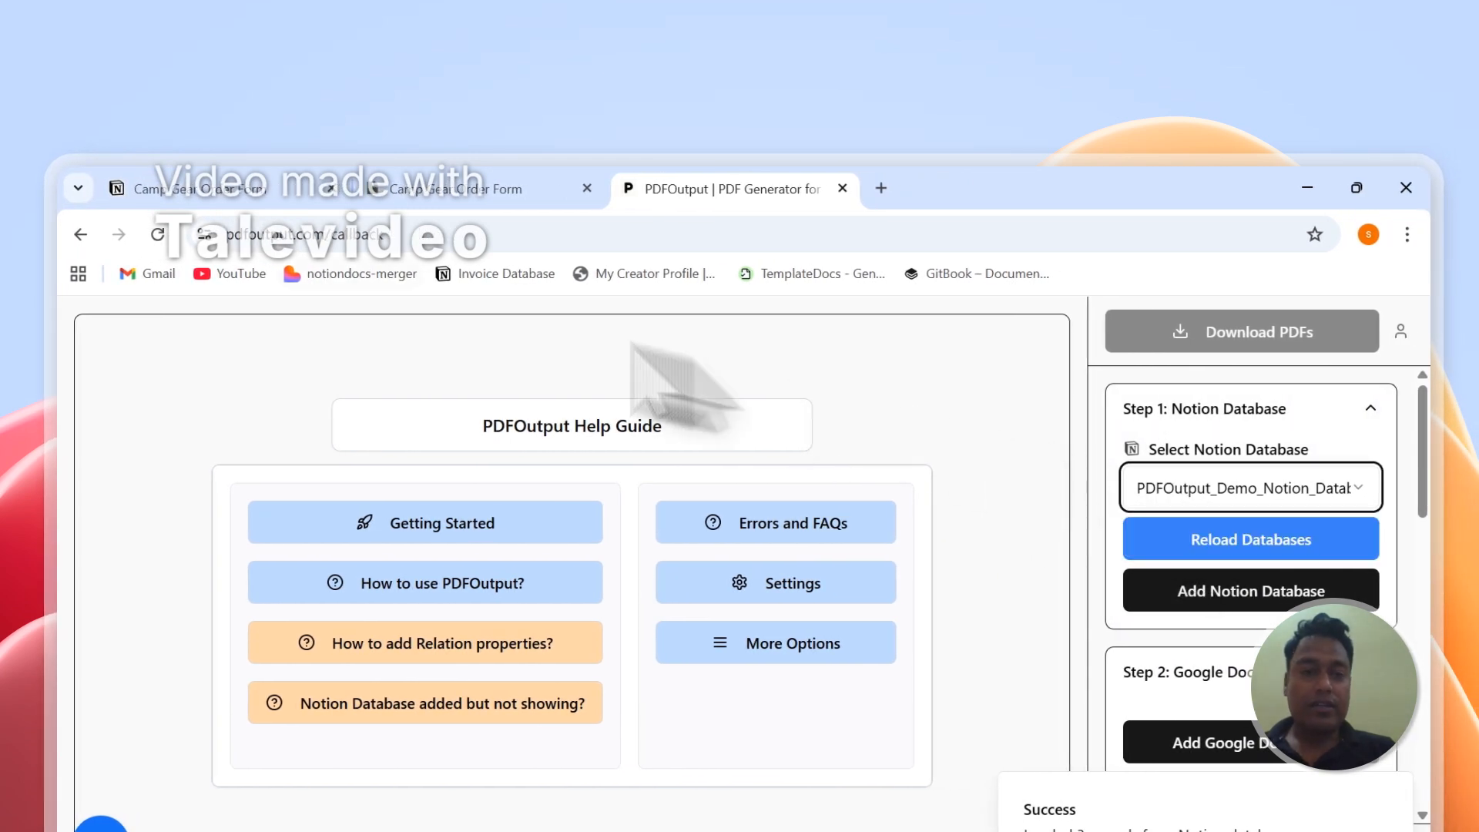
left_click(158, 234)
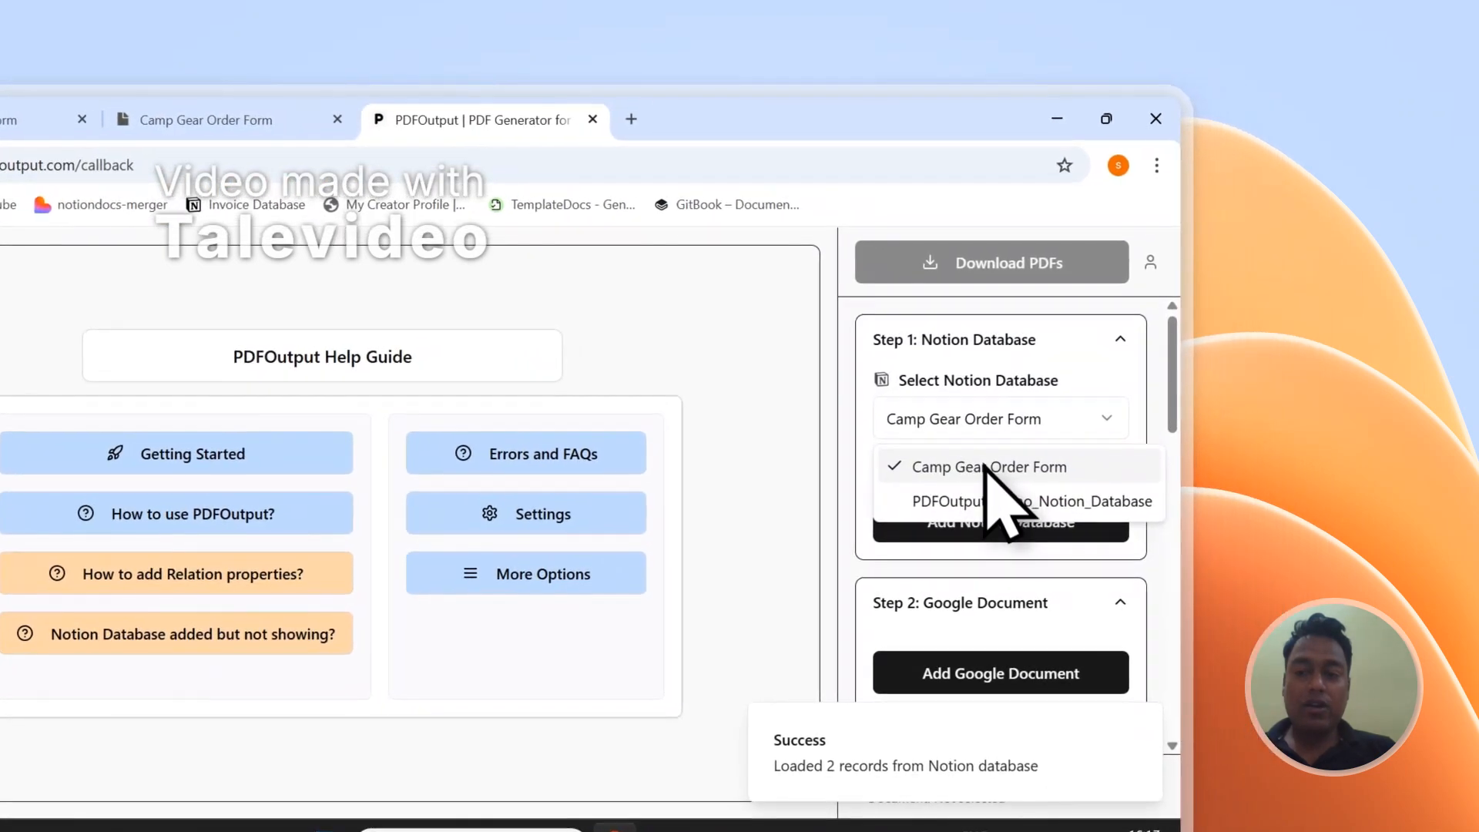
left_click(1001, 462)
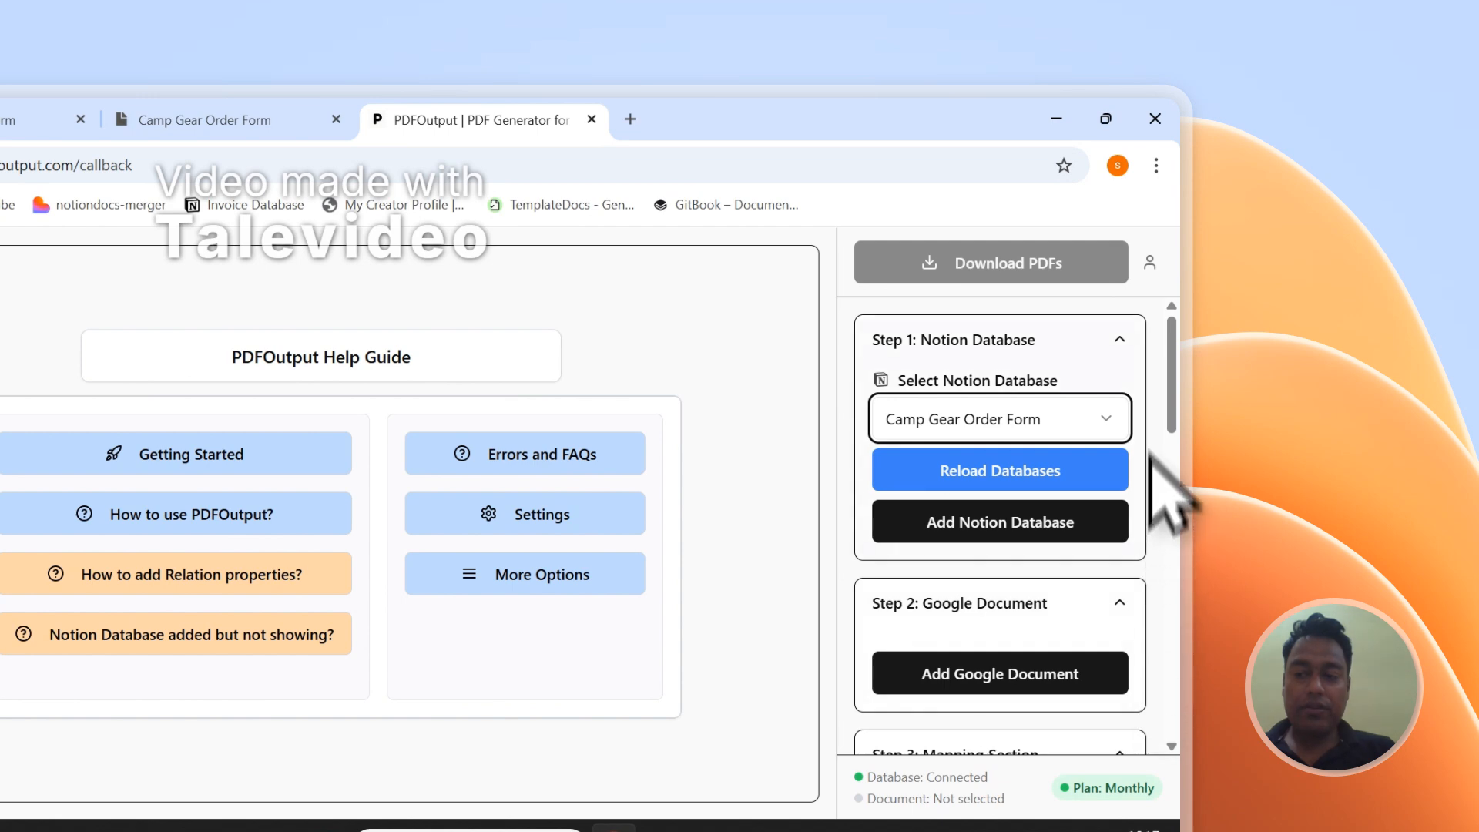
left_click_drag(1161, 356, 1163, 638)
scroll(1040, 588, "up", 5)
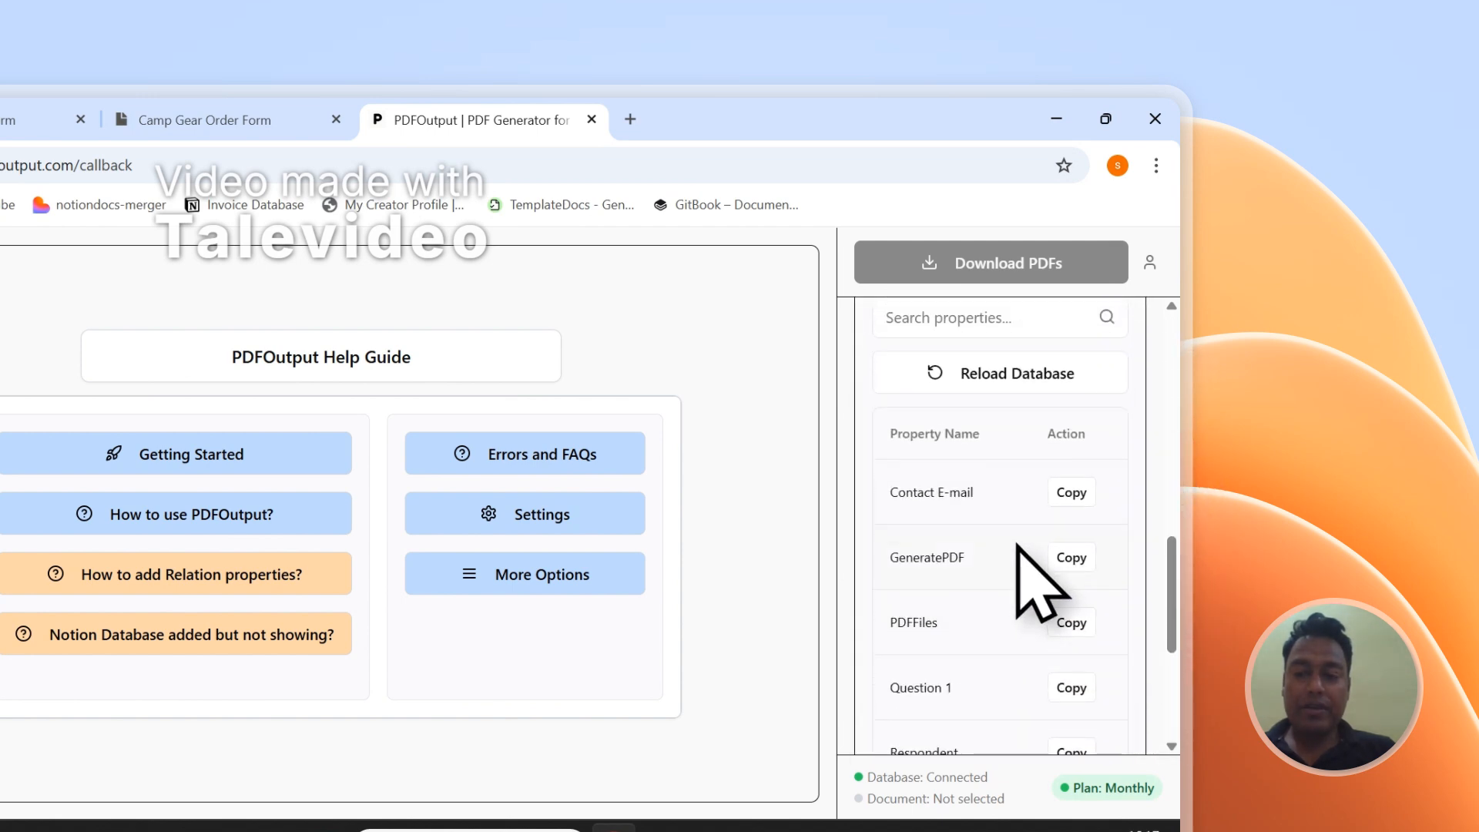
scroll(1016, 532, "down", 2)
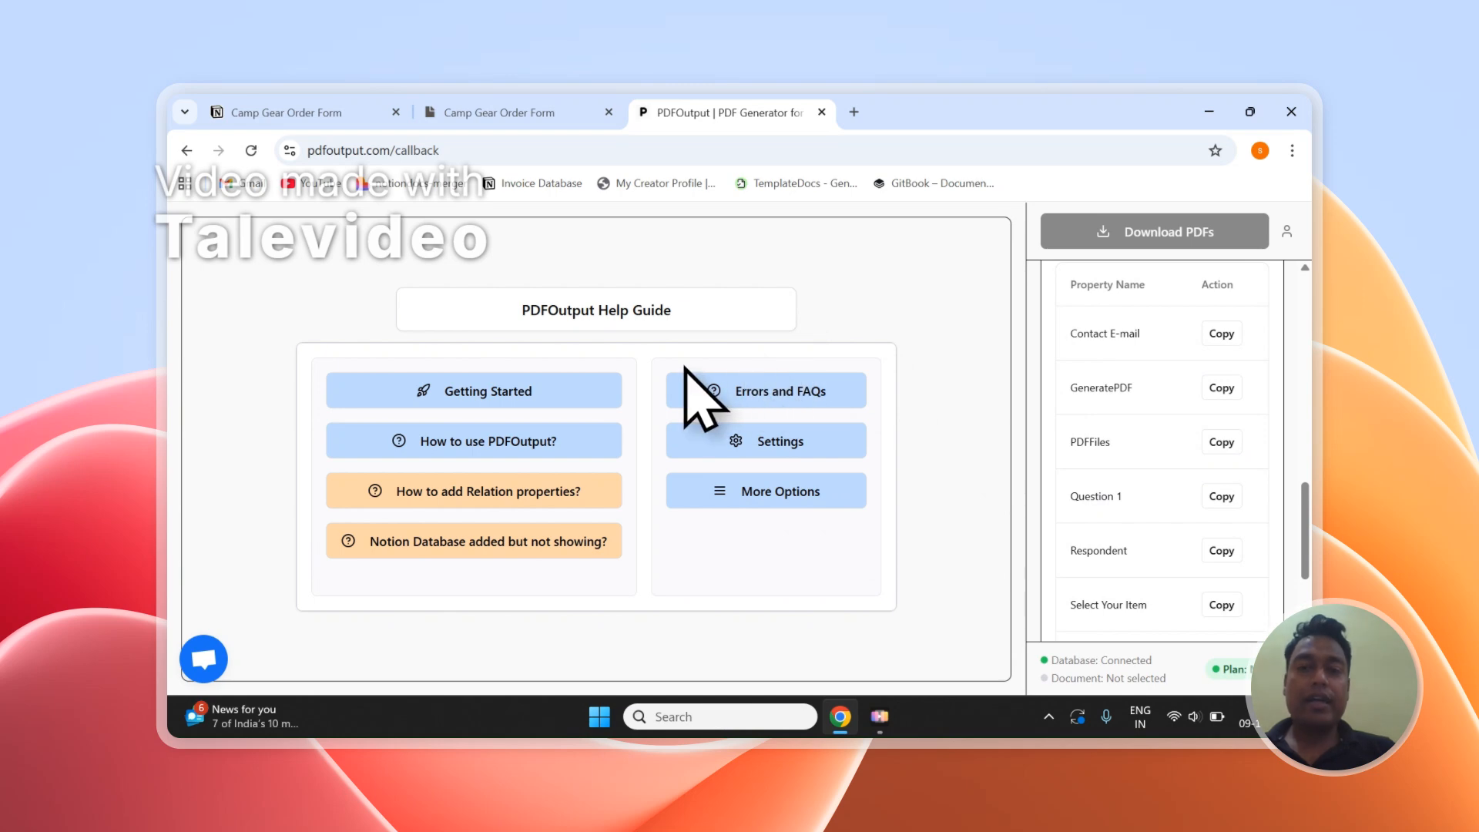
scroll(1181, 413, "up", 10)
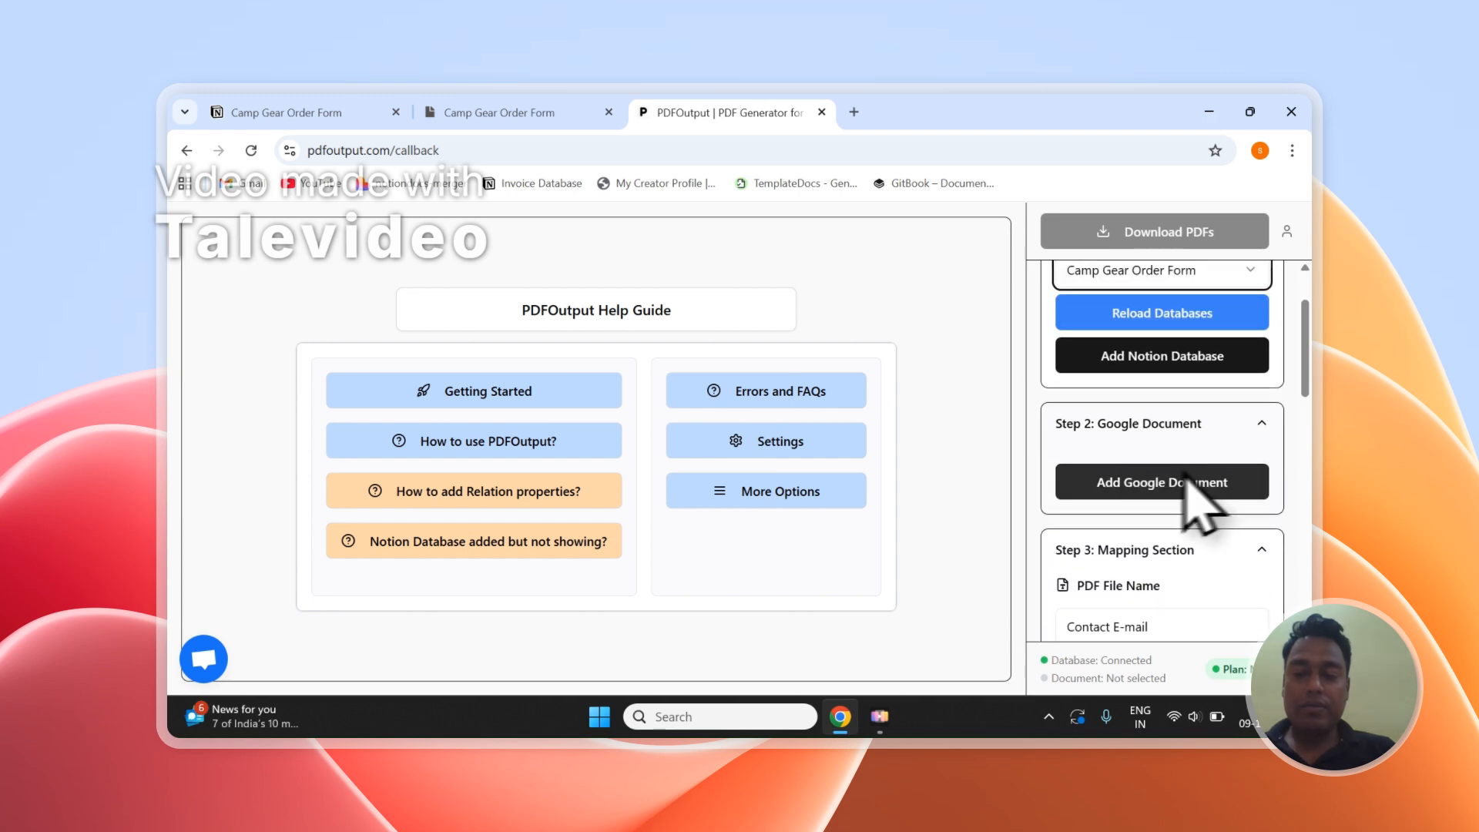
left_click(1188, 482)
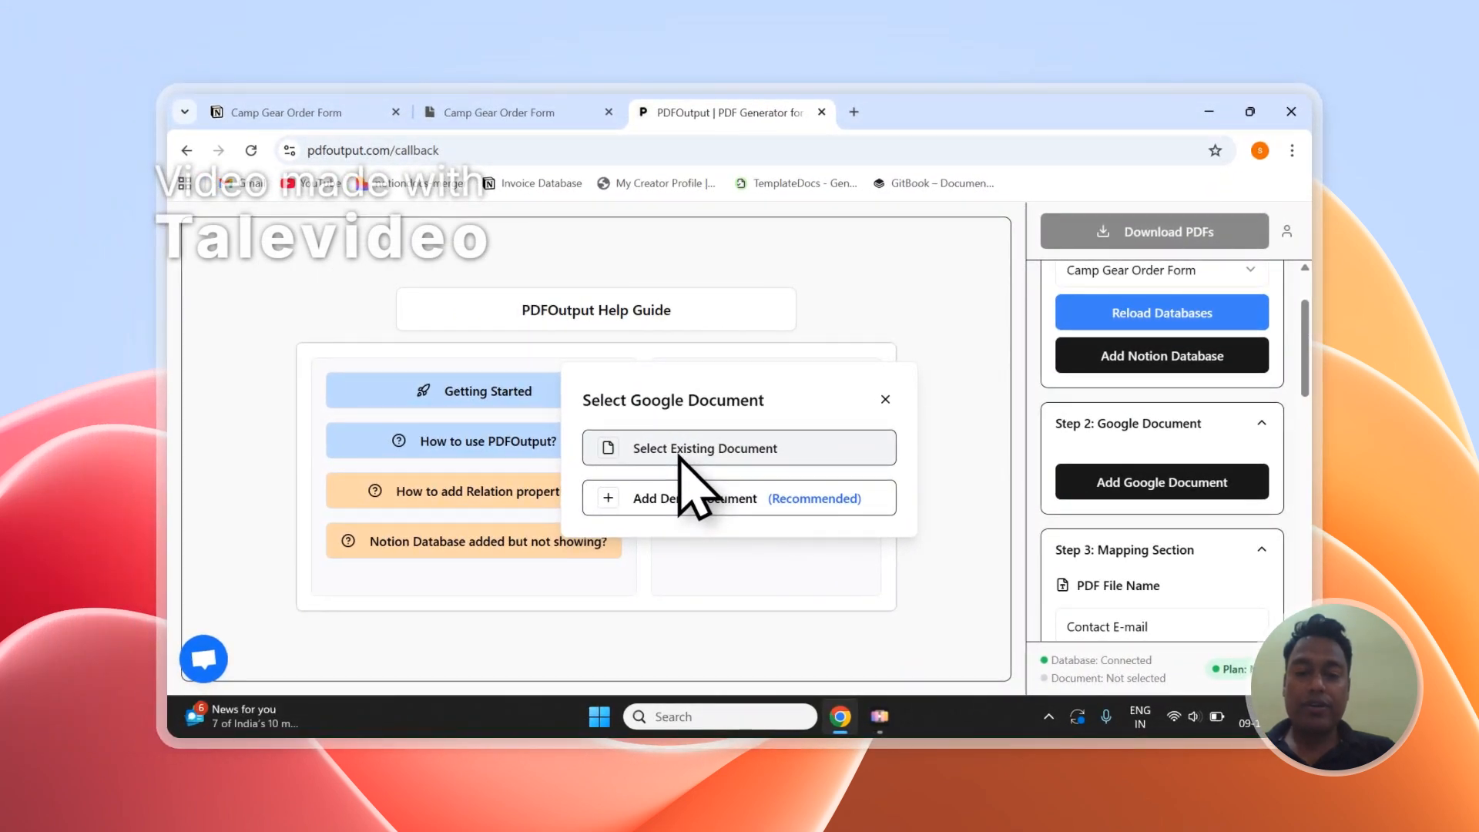
left_click(649, 454)
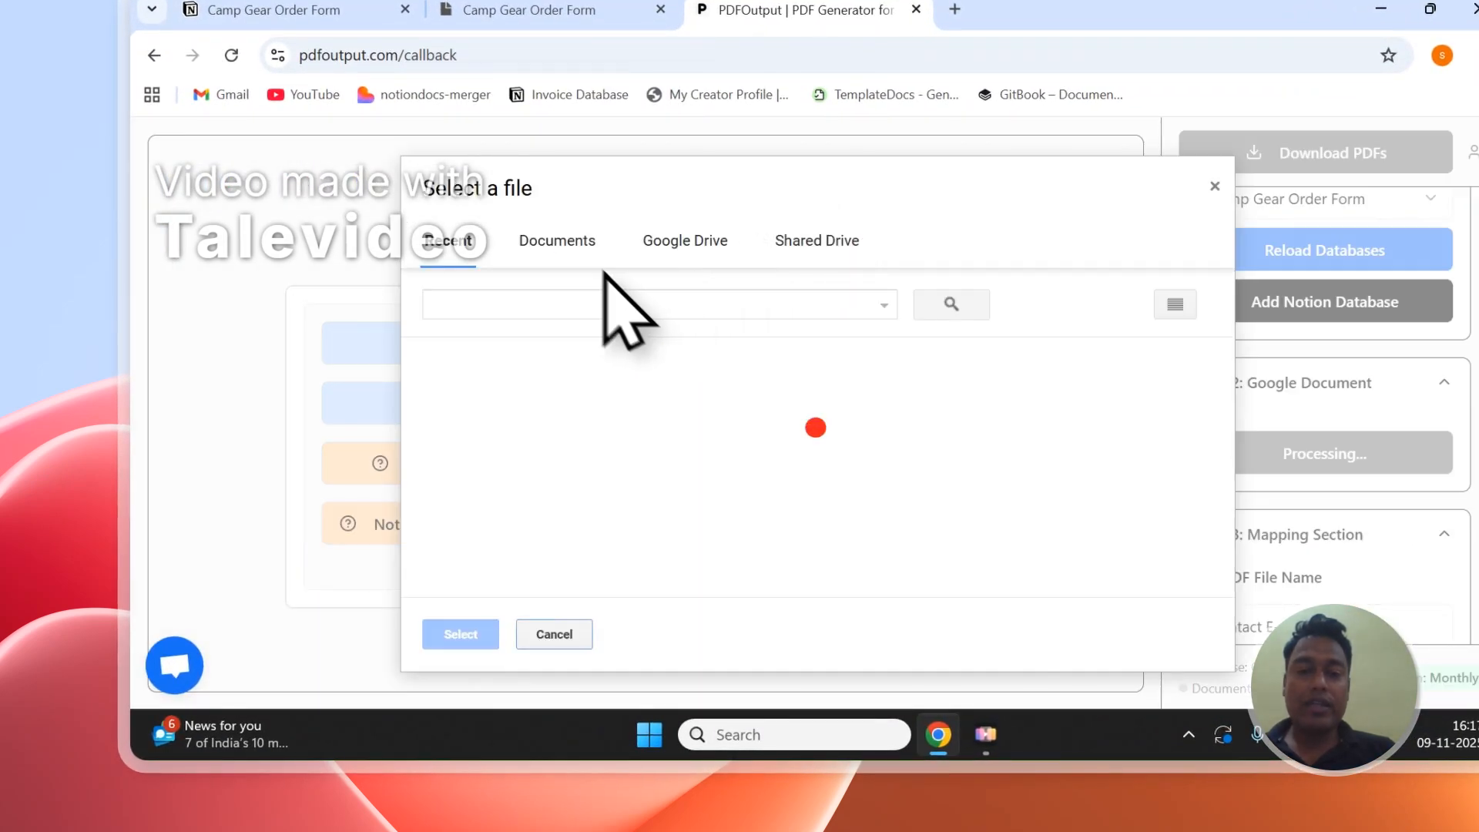
left_click(592, 254)
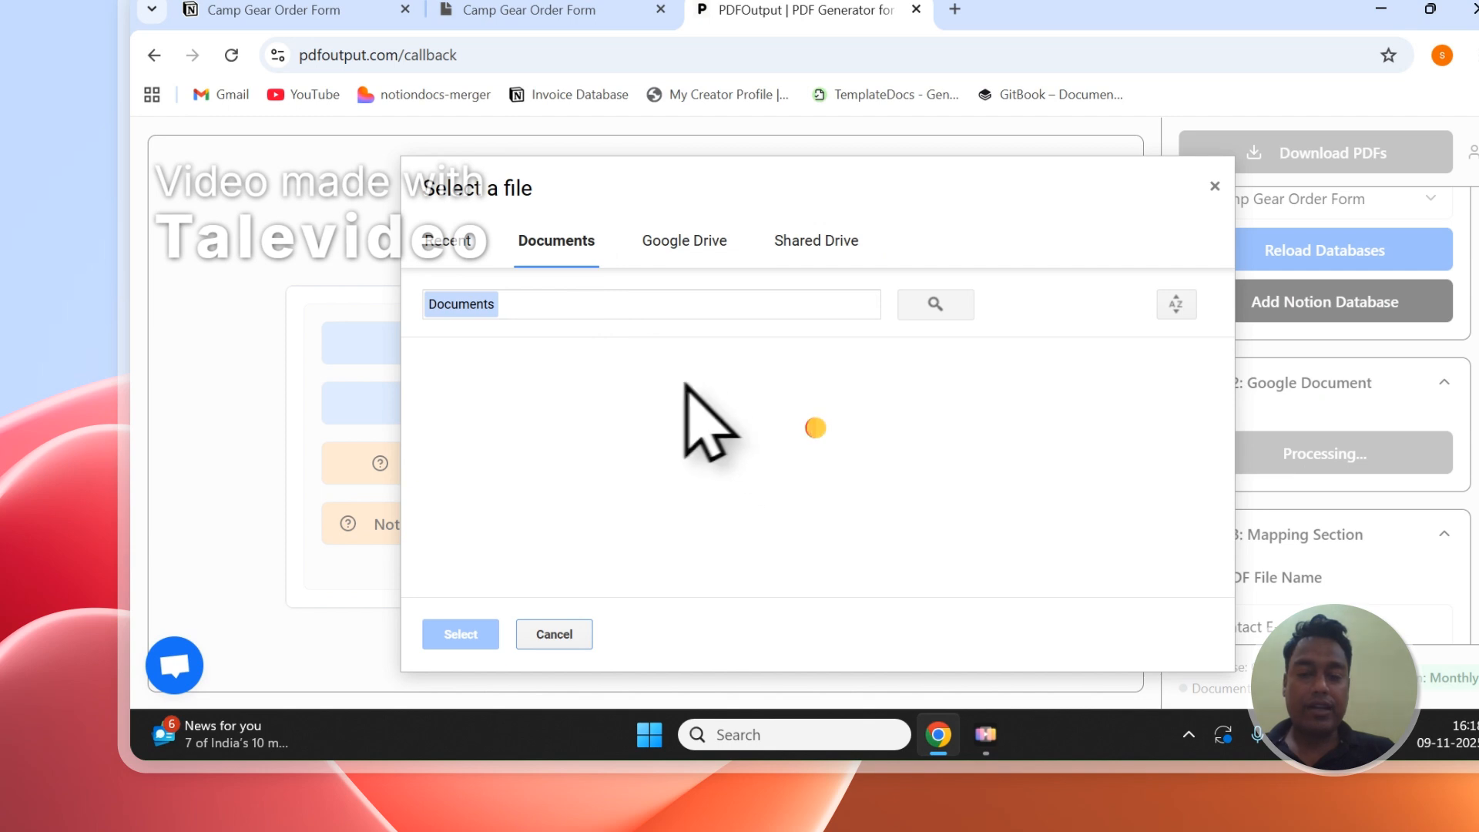
left_click(1214, 187)
- Add the recommended demo document as the Google document, and delete its introductory text and Placeholders heading
left_click(1241, 456)
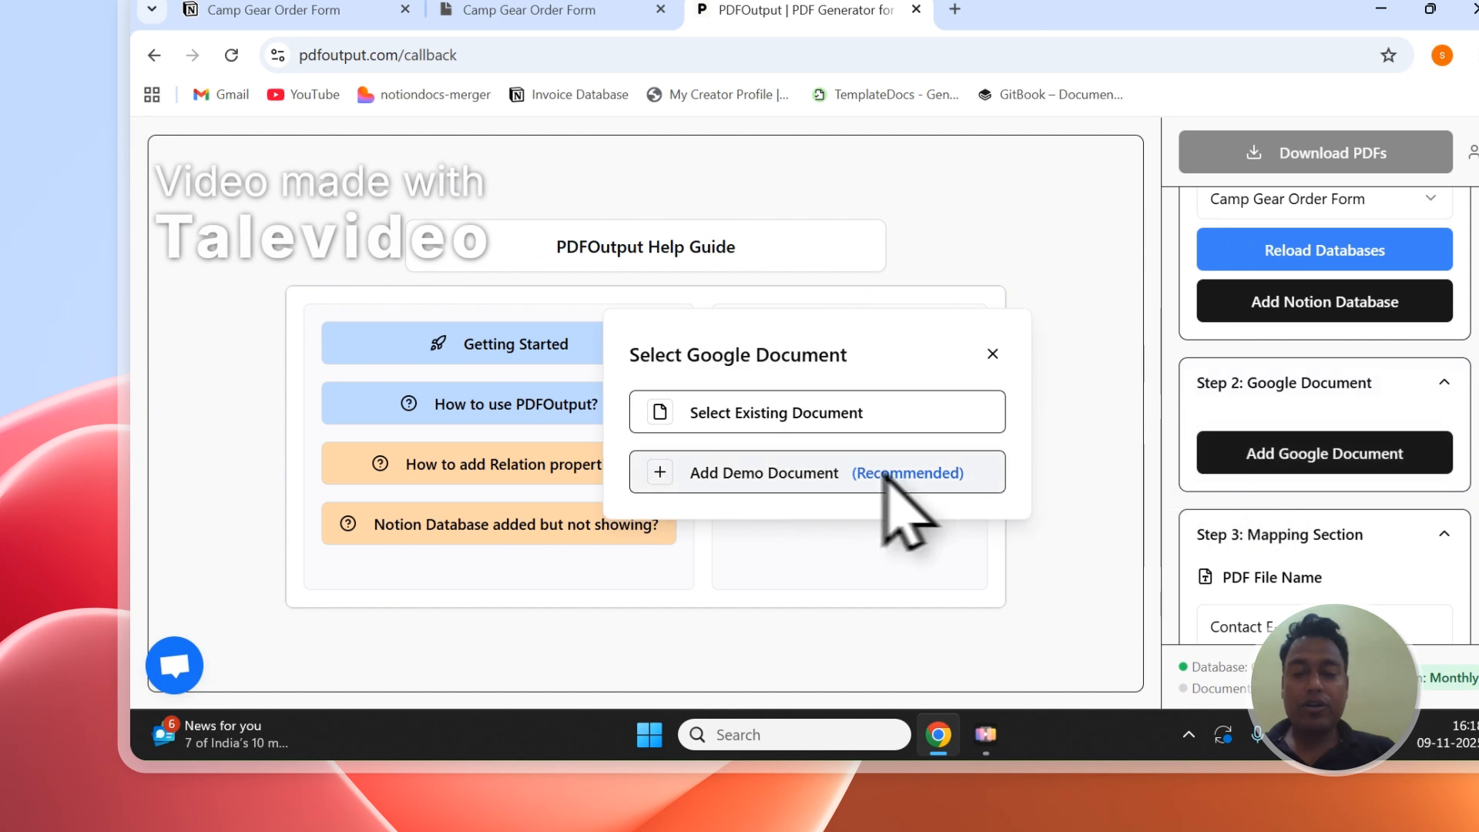
left_click(718, 476)
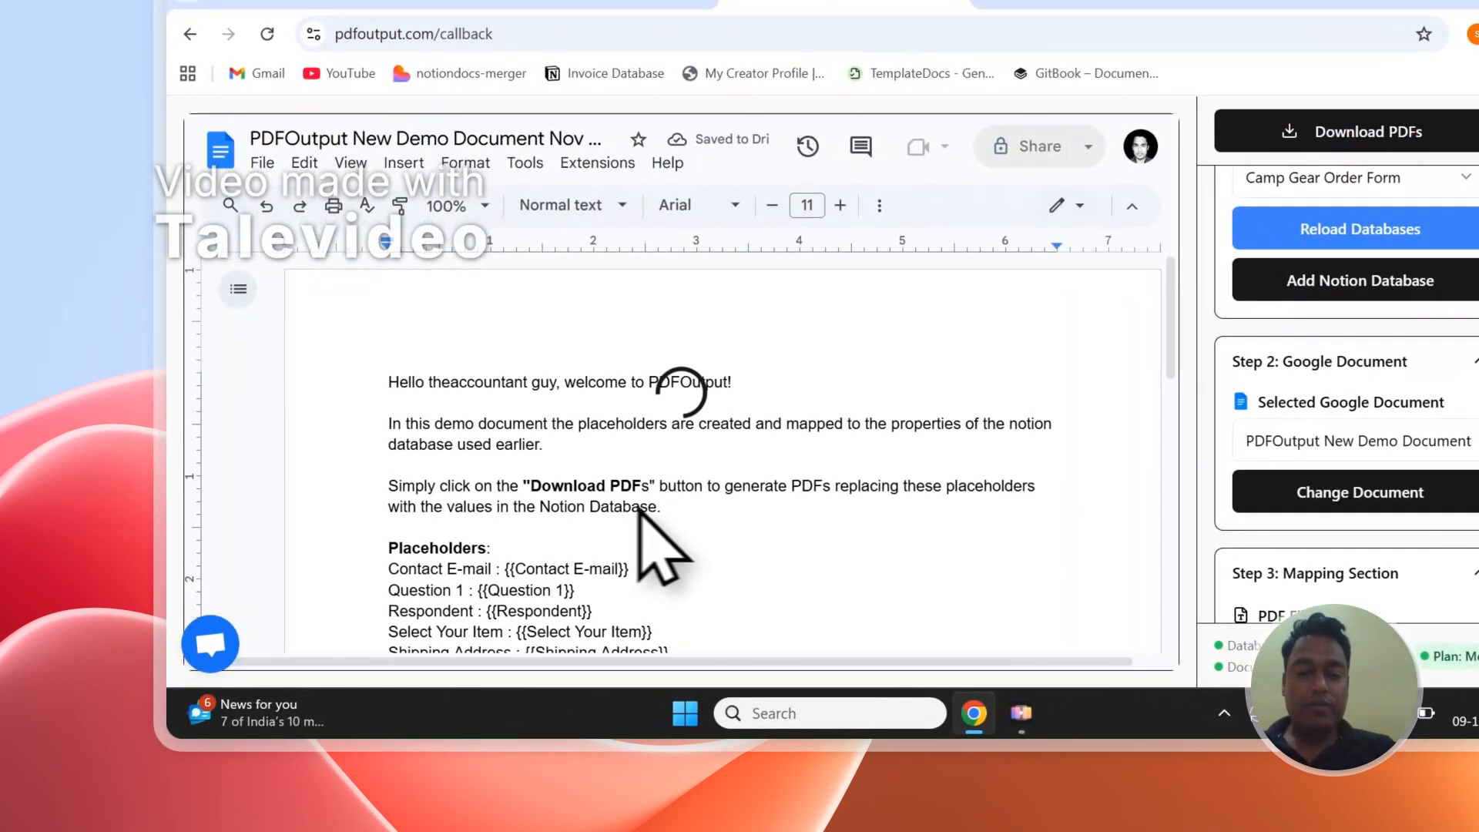
left_click_drag(662, 508, 428, 381)
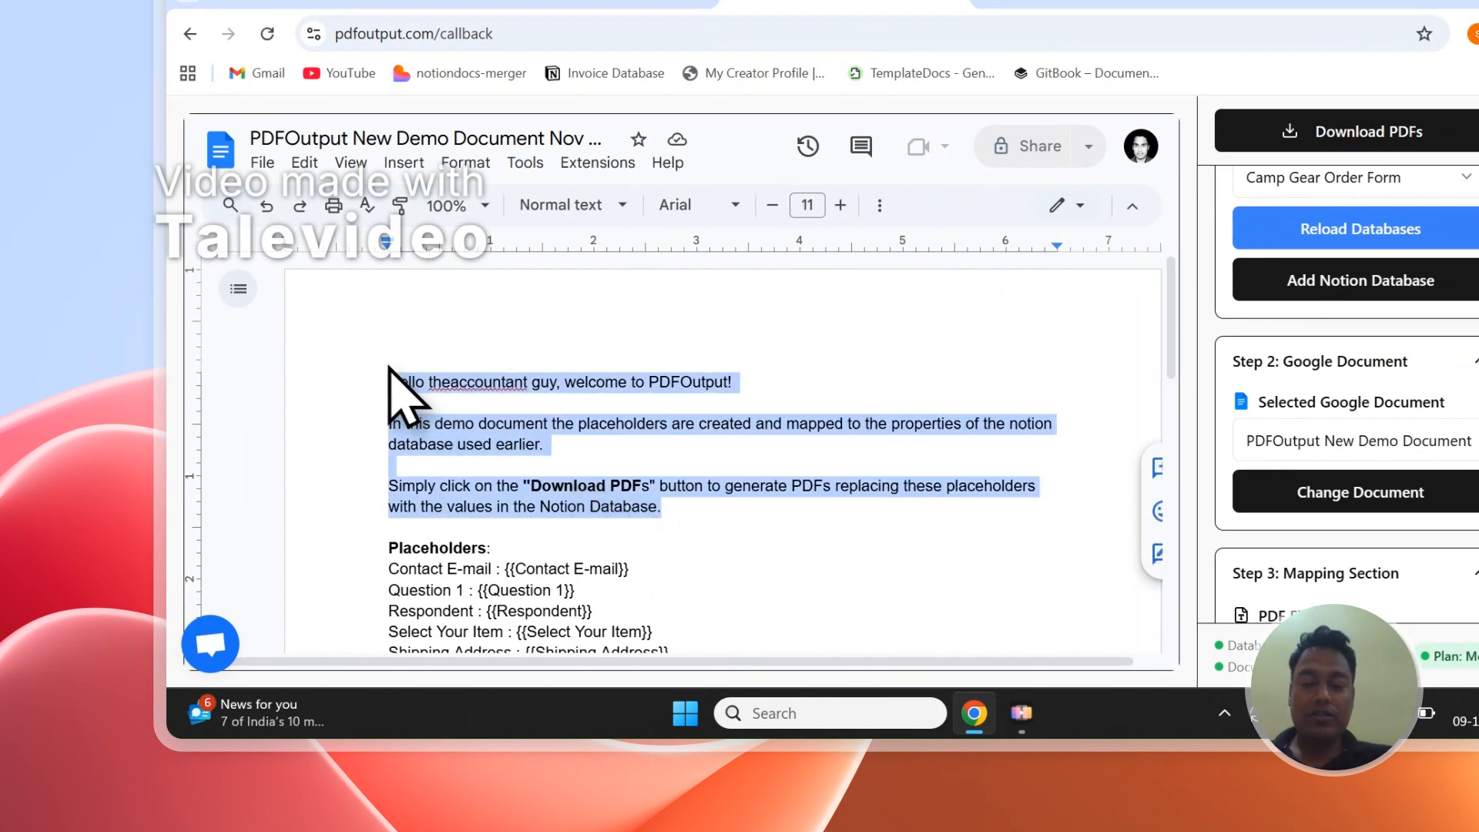
key("BackSpace")
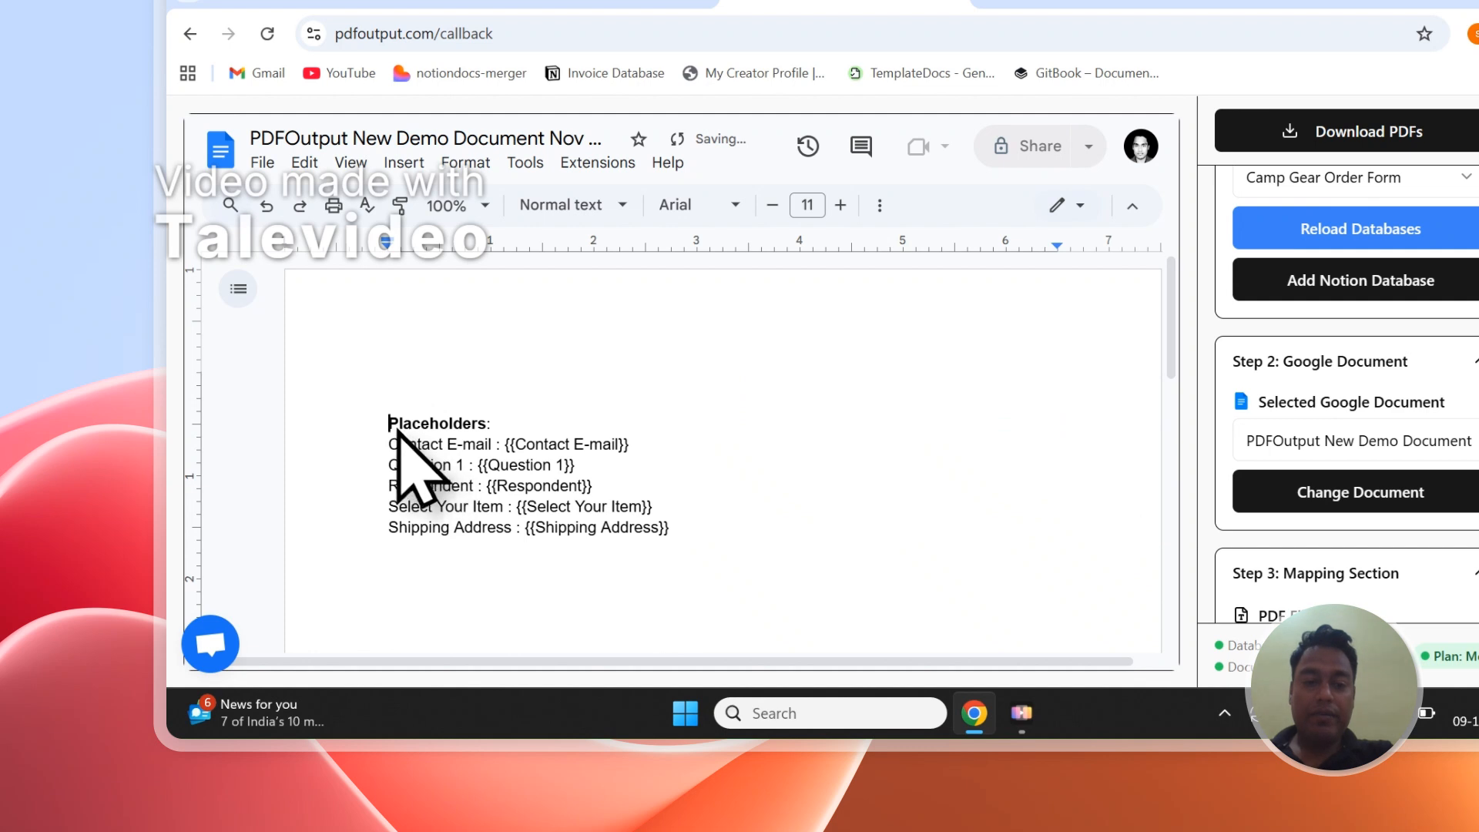
key("BackSpace")
key("BackSpace")
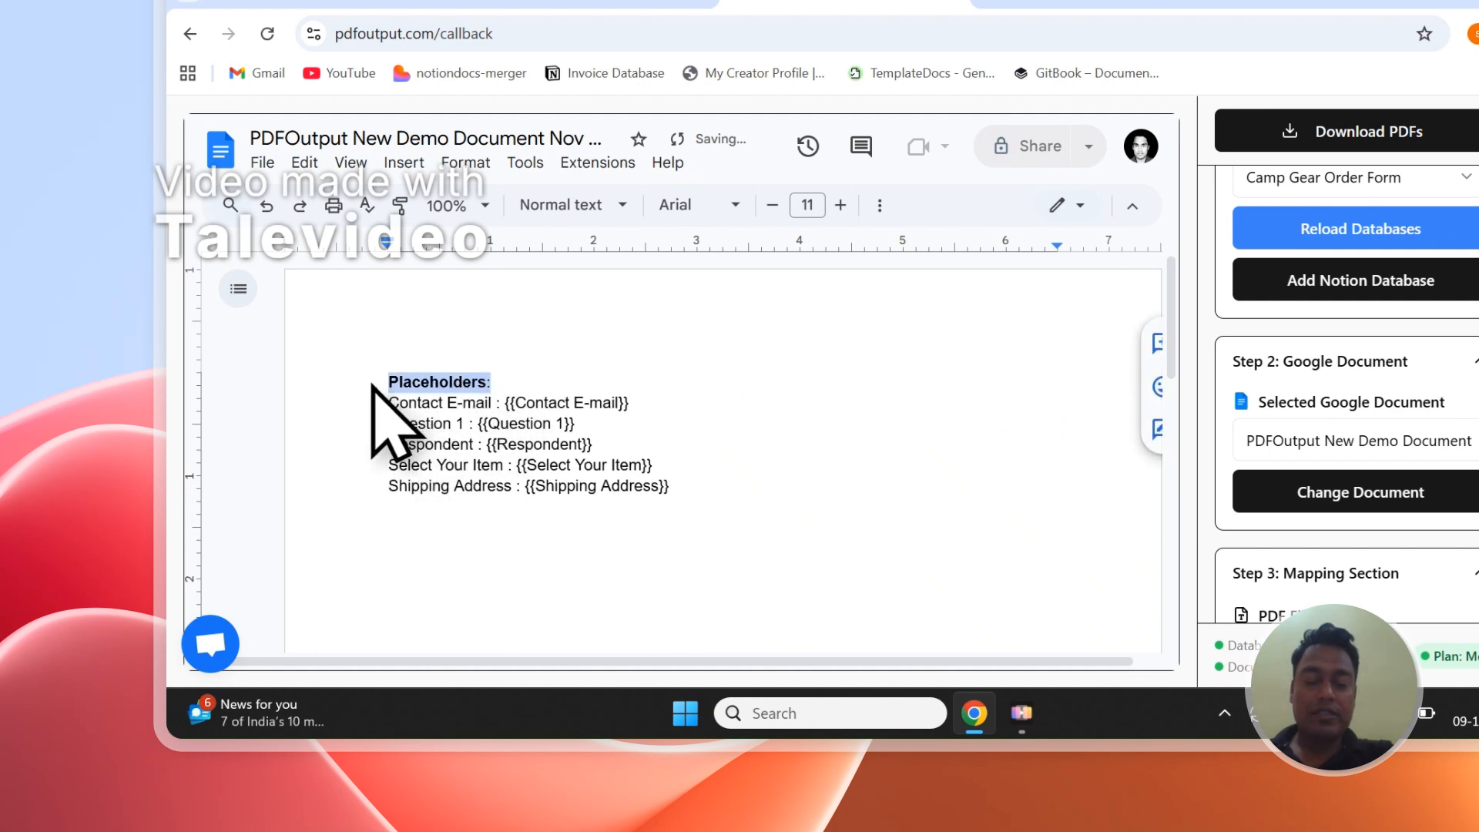
key("BackSpace")
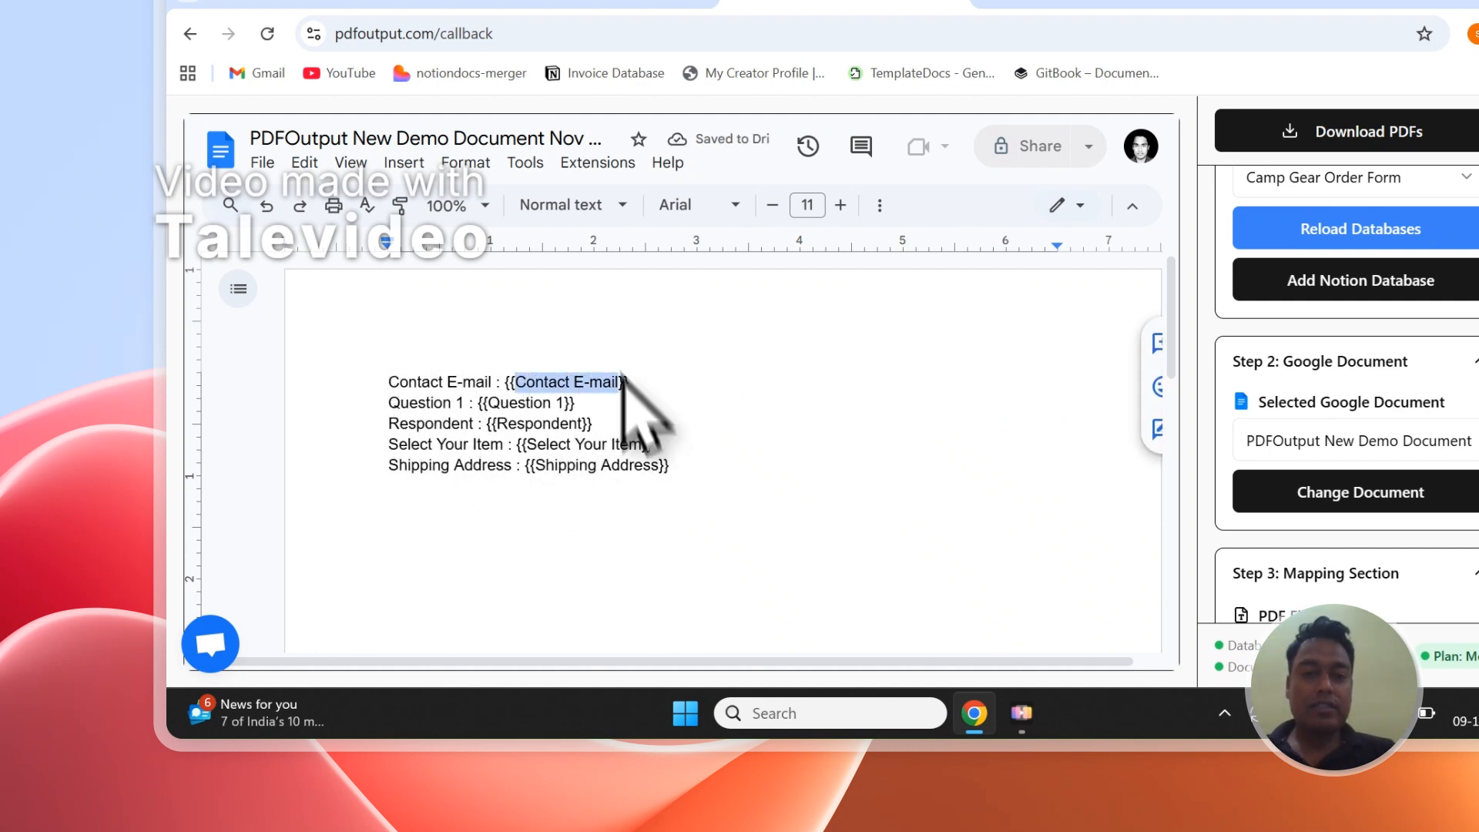
- Compare the placeholders in the demo document with the columns of the Notion order form's responses table
left_click(595, 156)
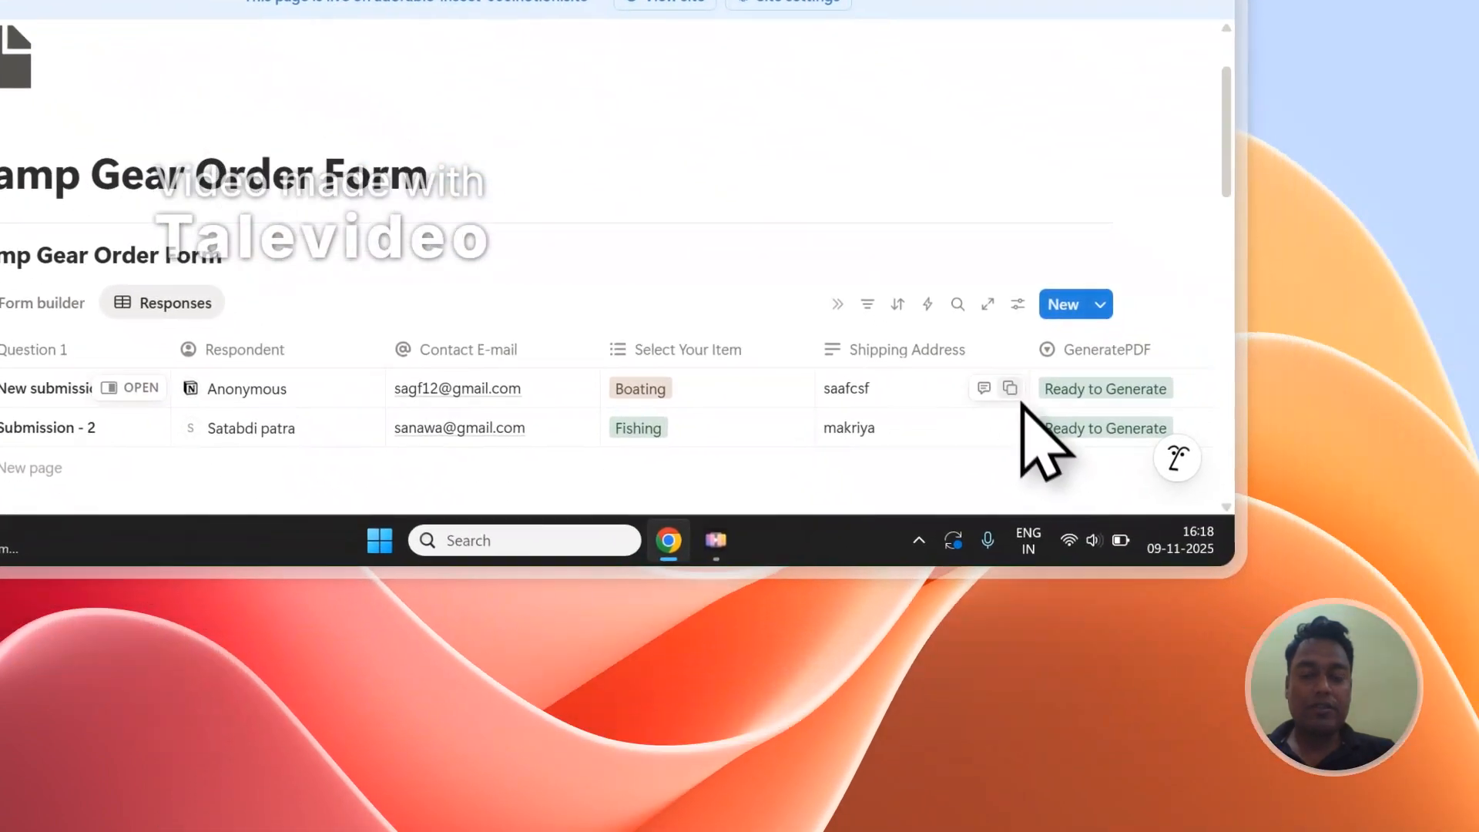
left_click(488, 96)
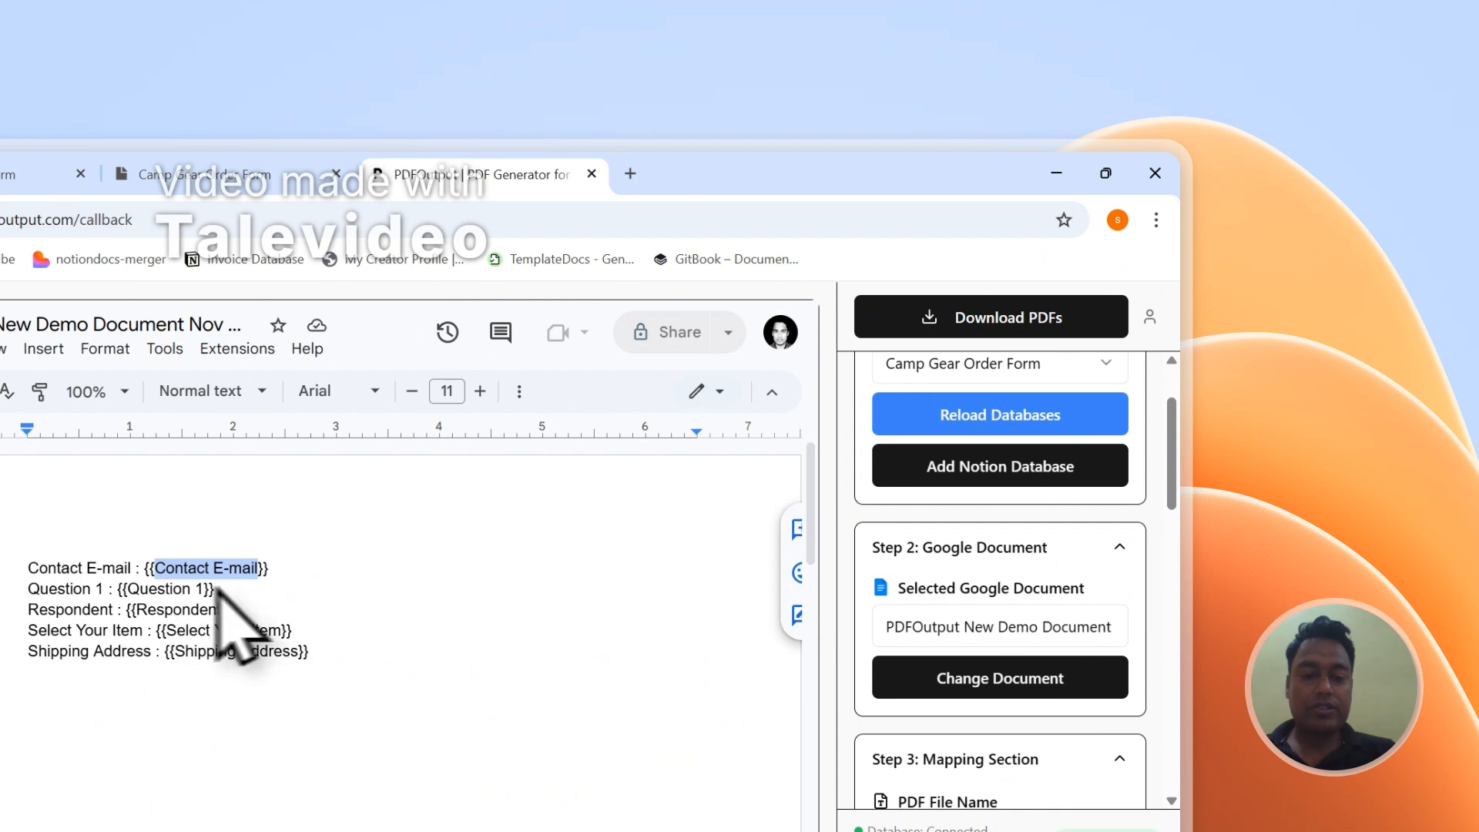
left_click(205, 180)
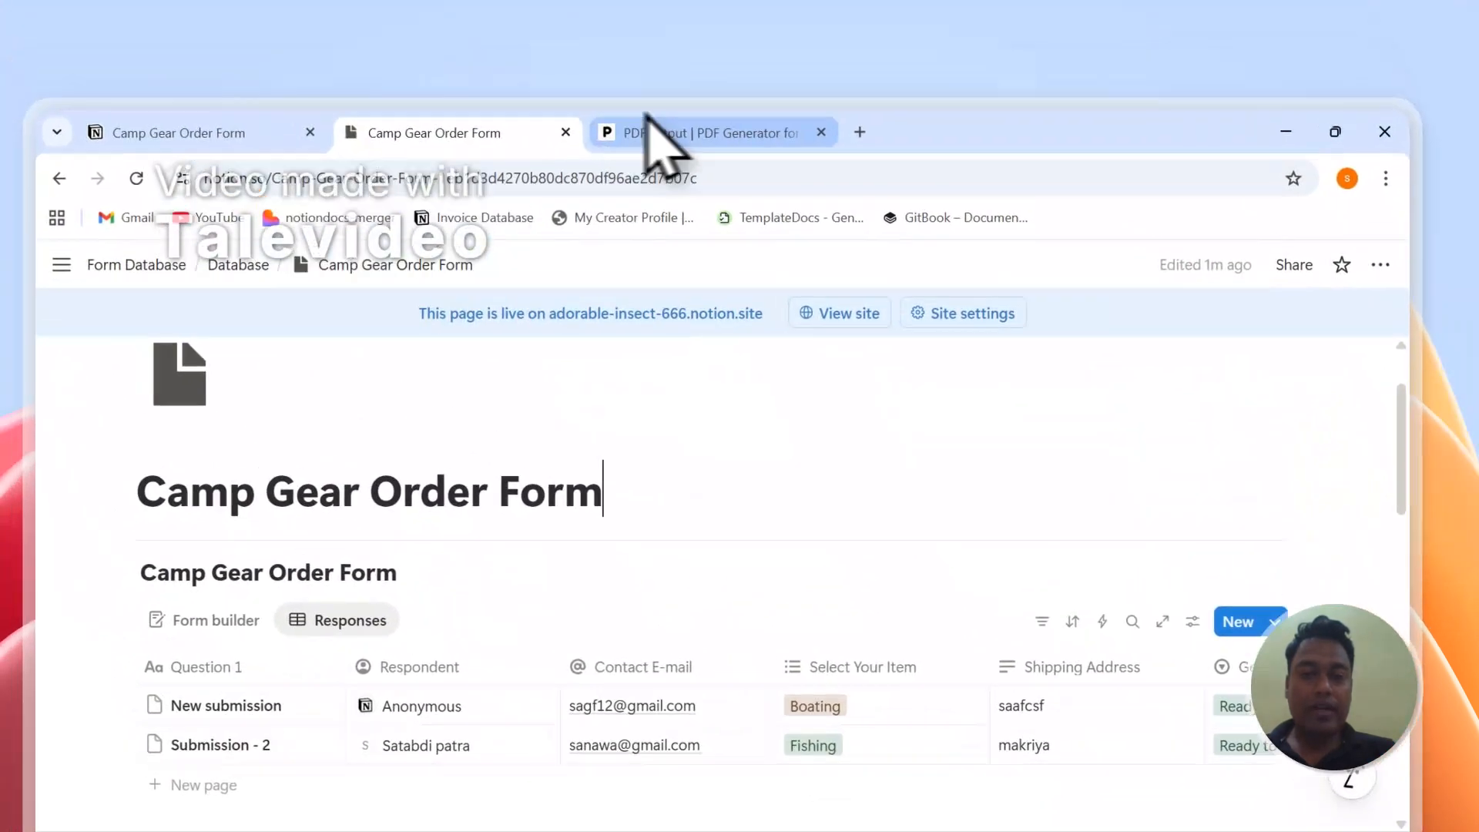
left_click(647, 124)
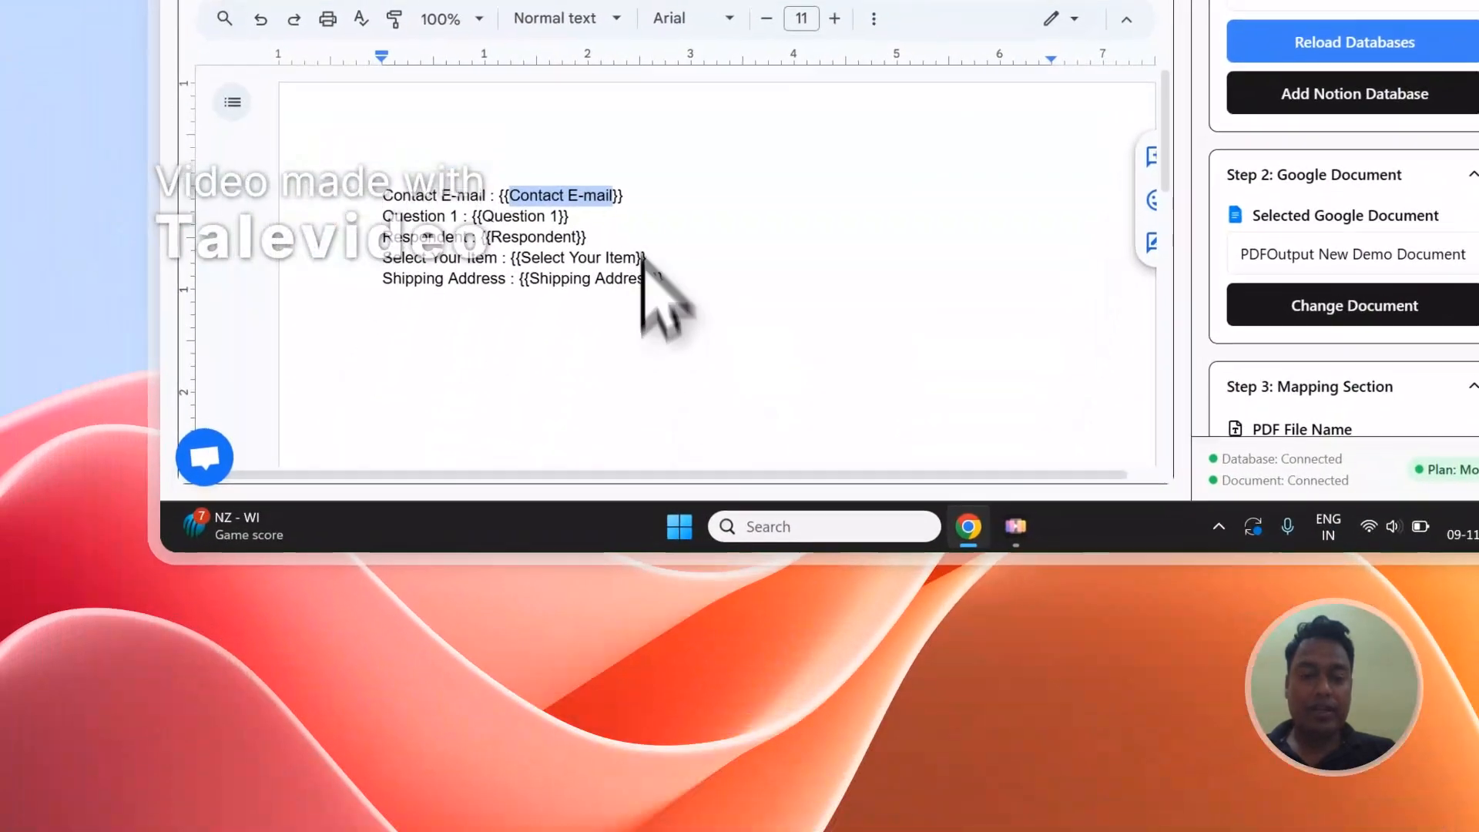
- Copy the Respondent and Question 1 placeholders from the database properties and paste them below the existing lines in the document
scroll(1475, 236, "down", 10)
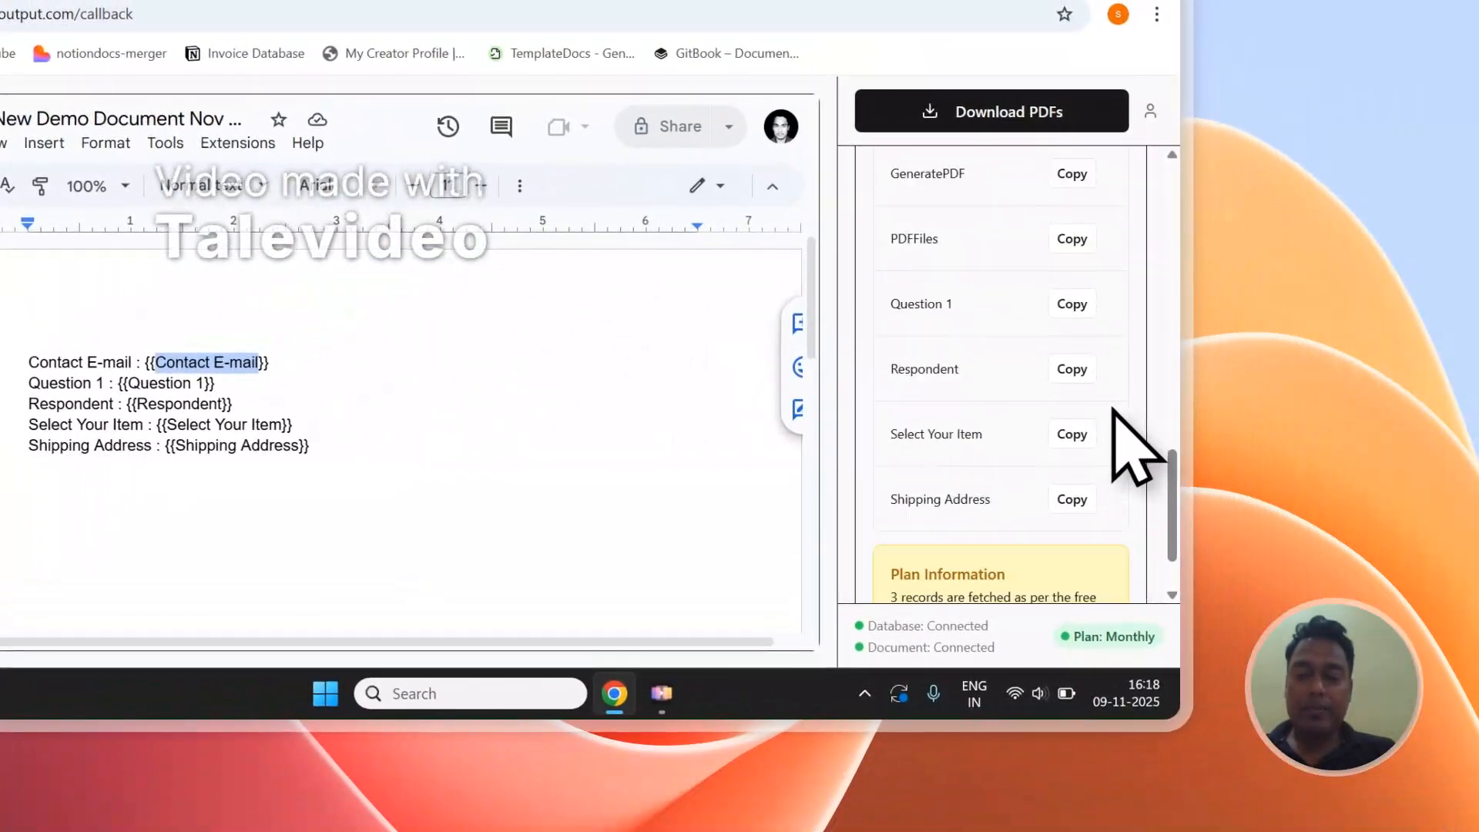
scroll(1096, 425, "up", 1)
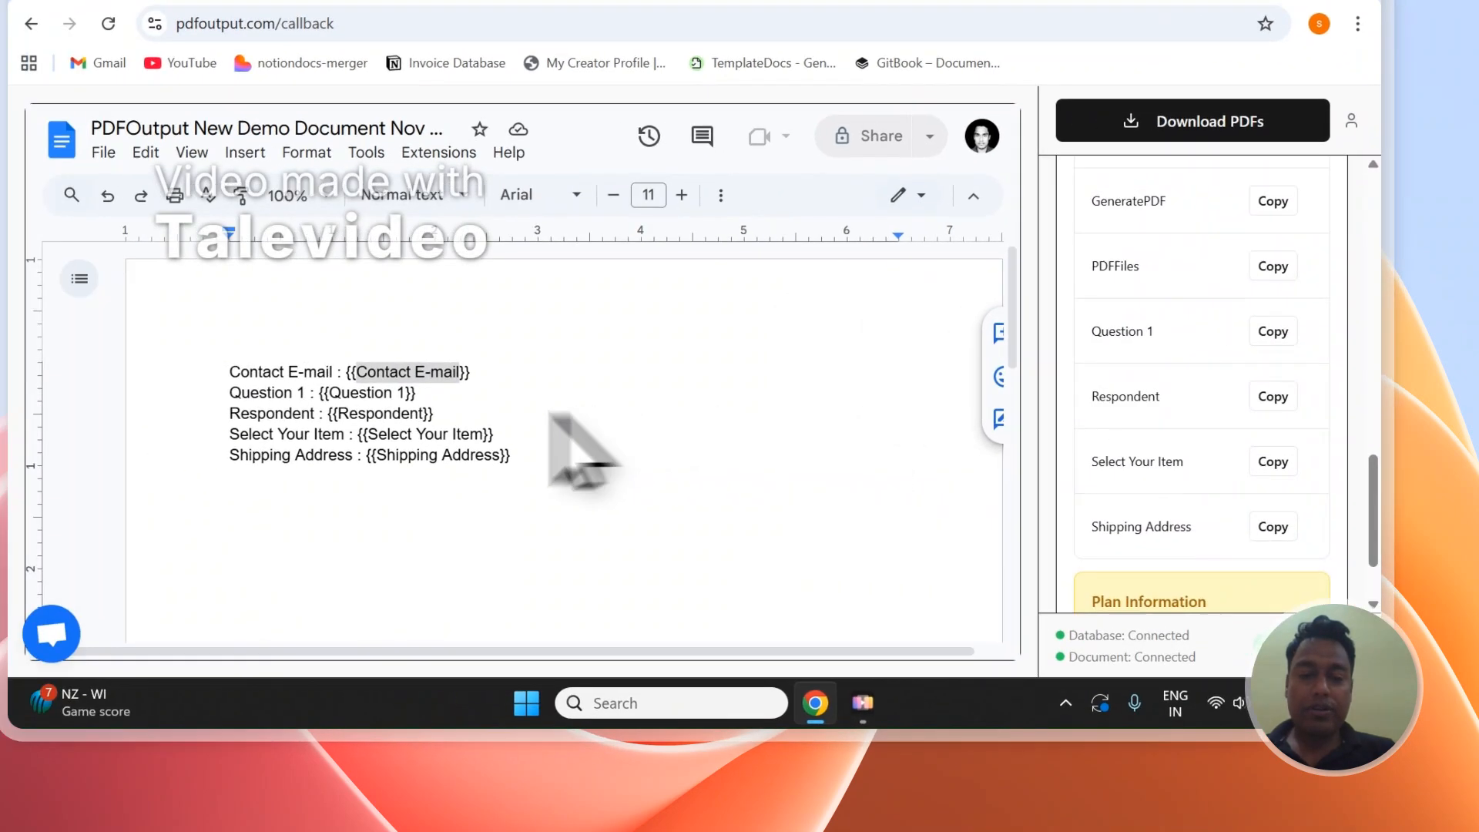
left_click(331, 460)
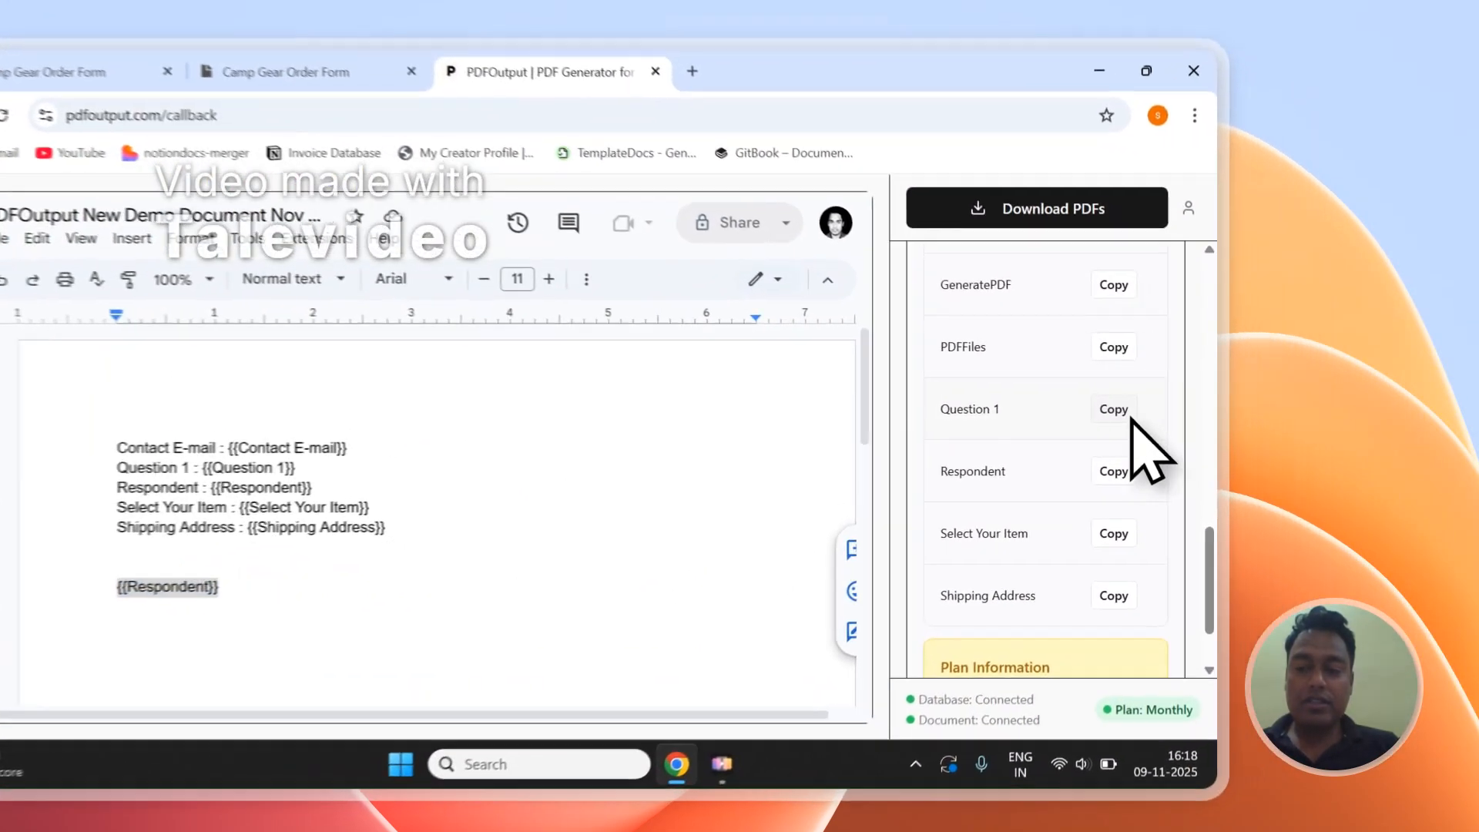
left_click(1223, 408)
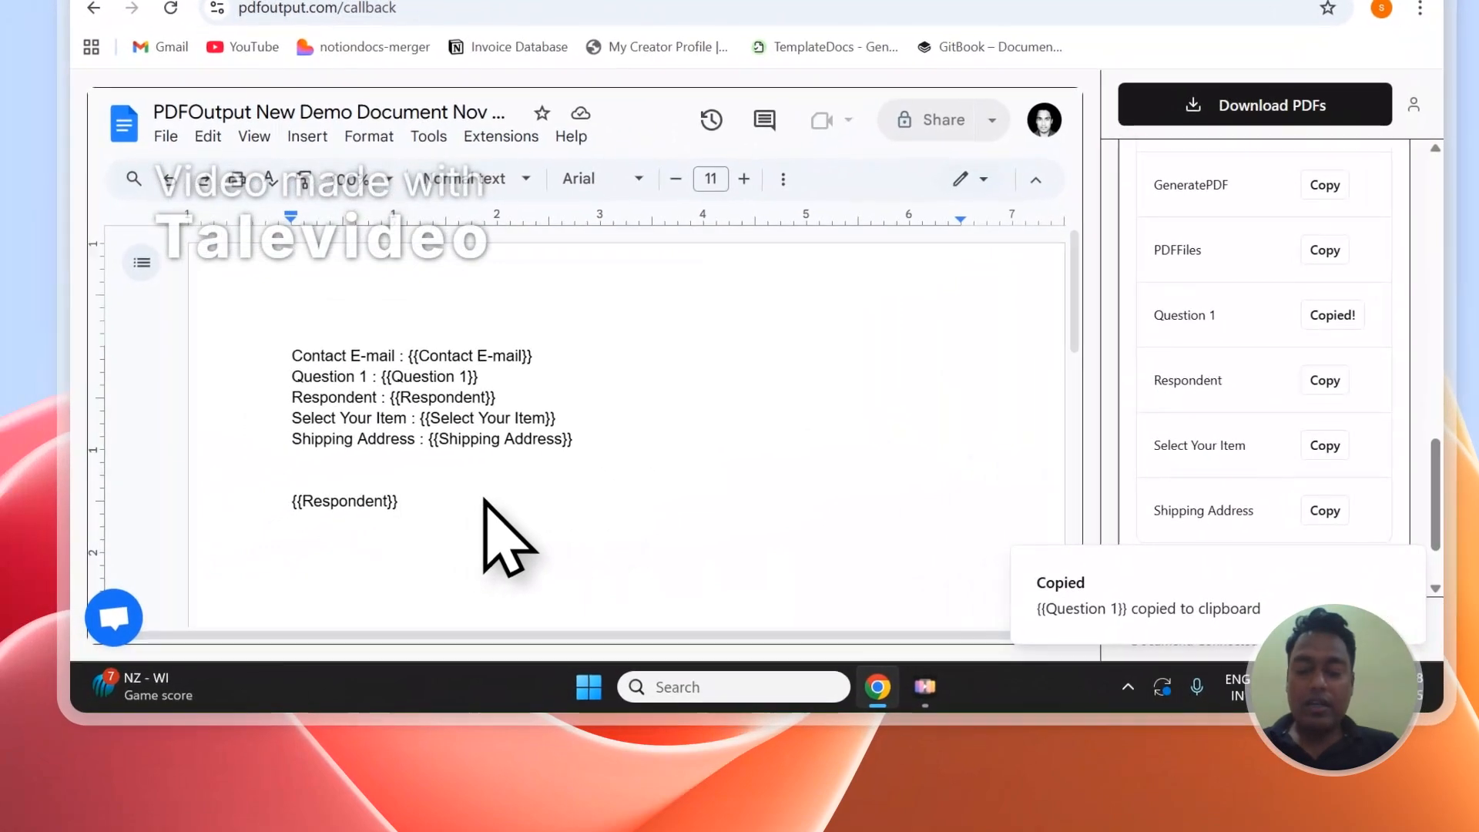
left_click(484, 499)
key("Return")
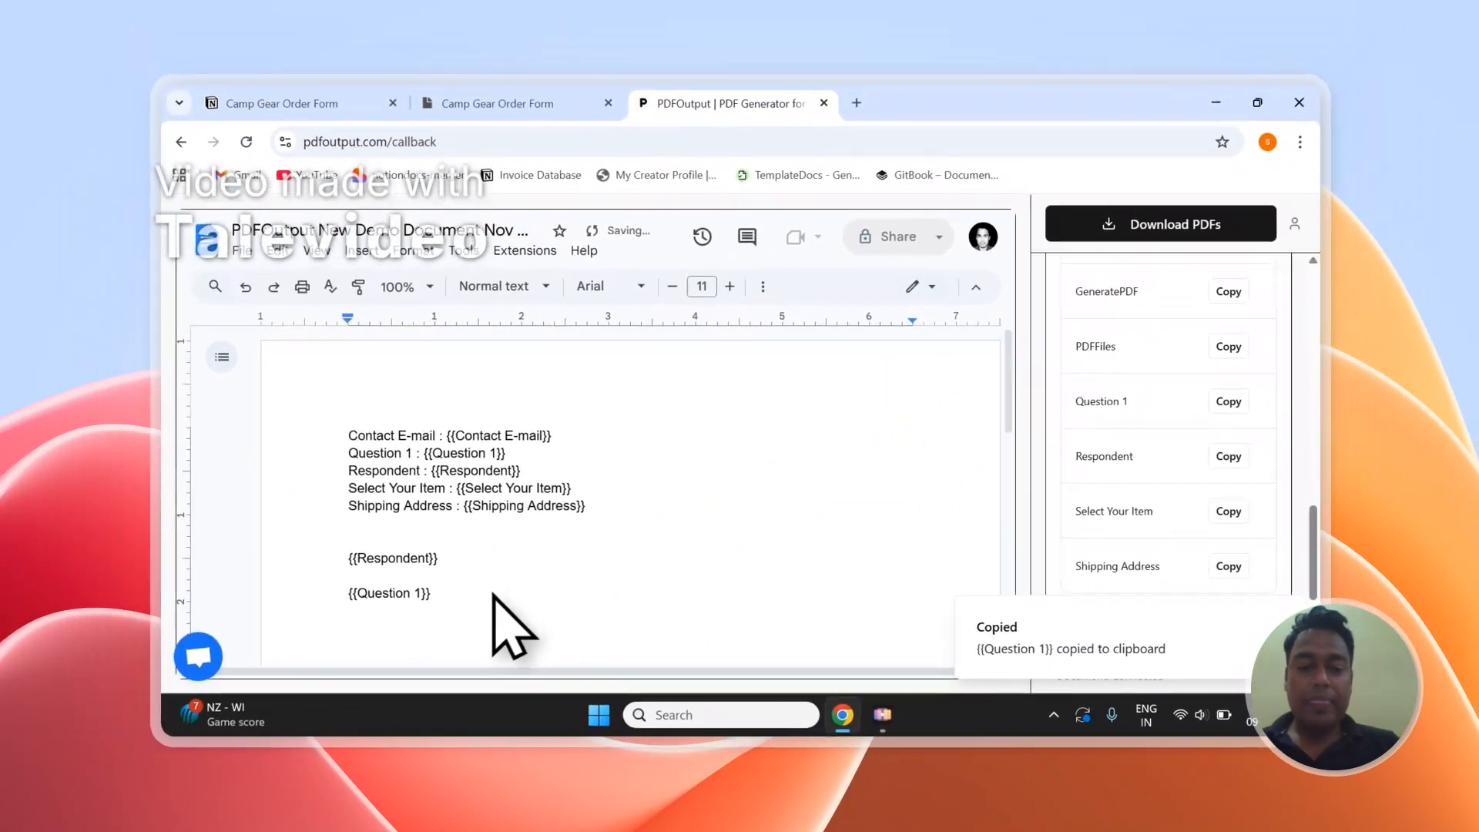
scroll(1272, 474, "up", 5)
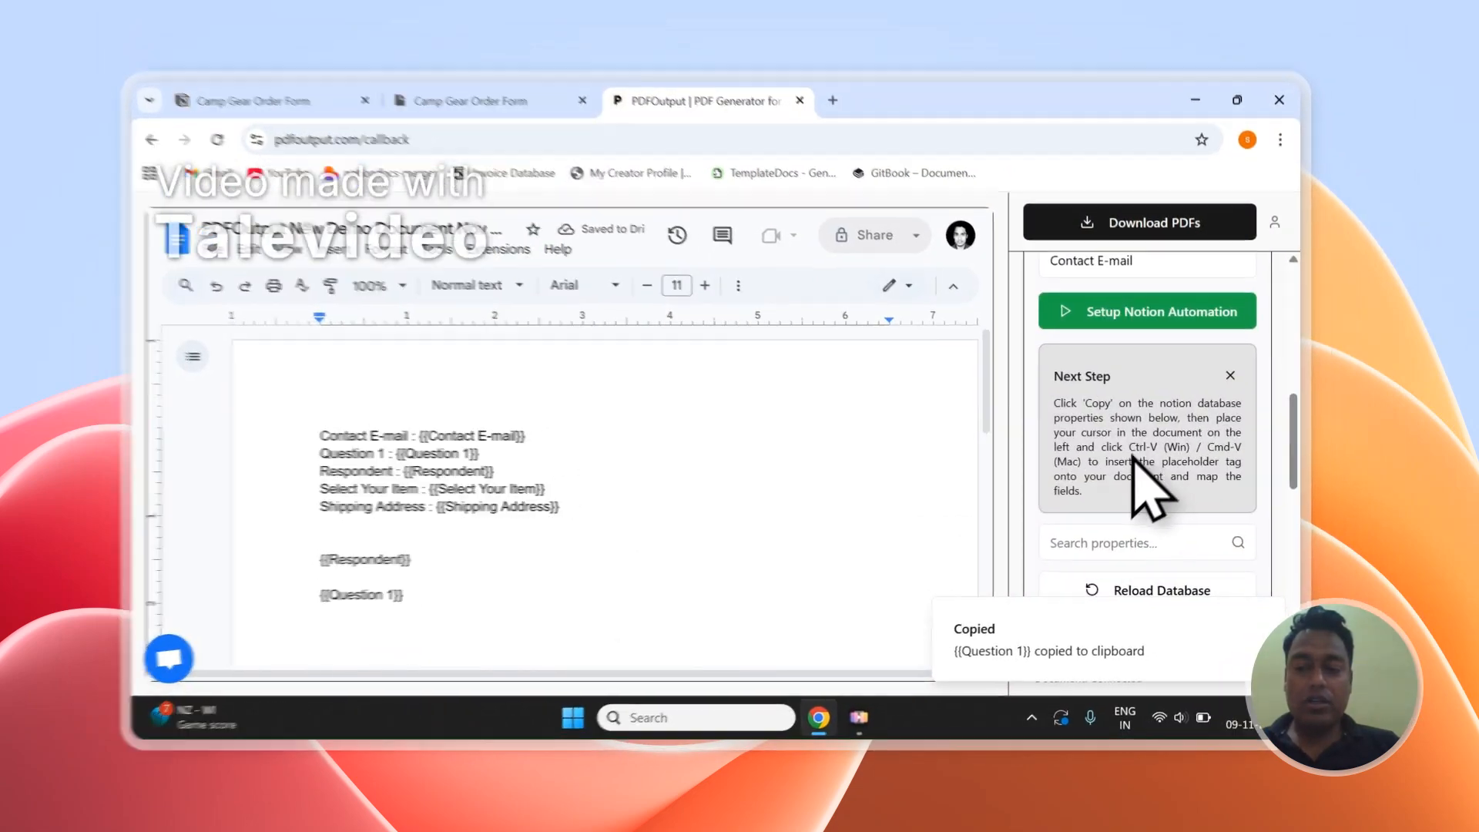
- Delete the extra Respondent and Question 1 placeholders pasted below the document's existing lines
left_click_drag(1145, 451, 1095, 466)
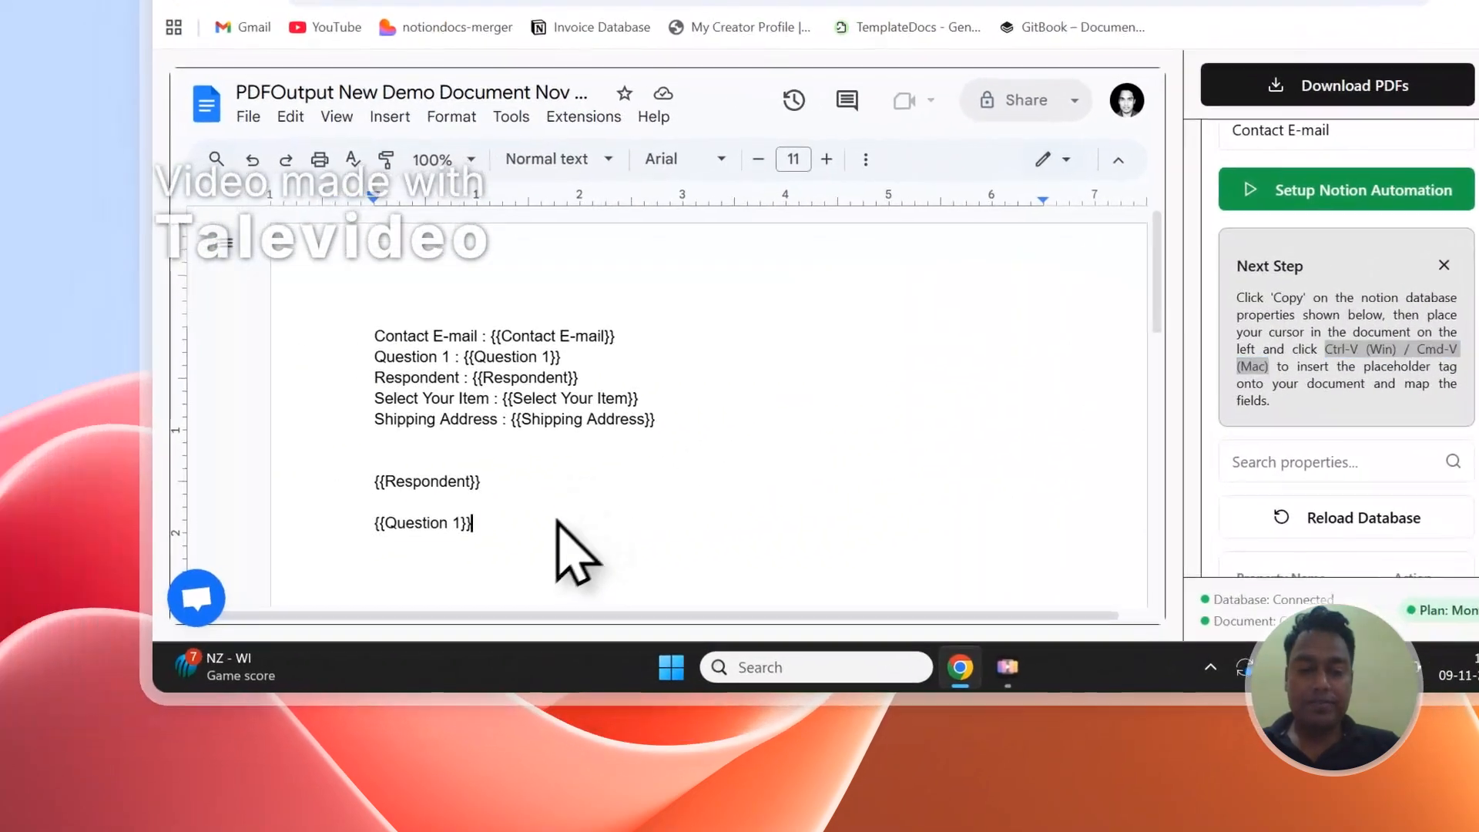
left_click_drag(131, 576, 48, 521)
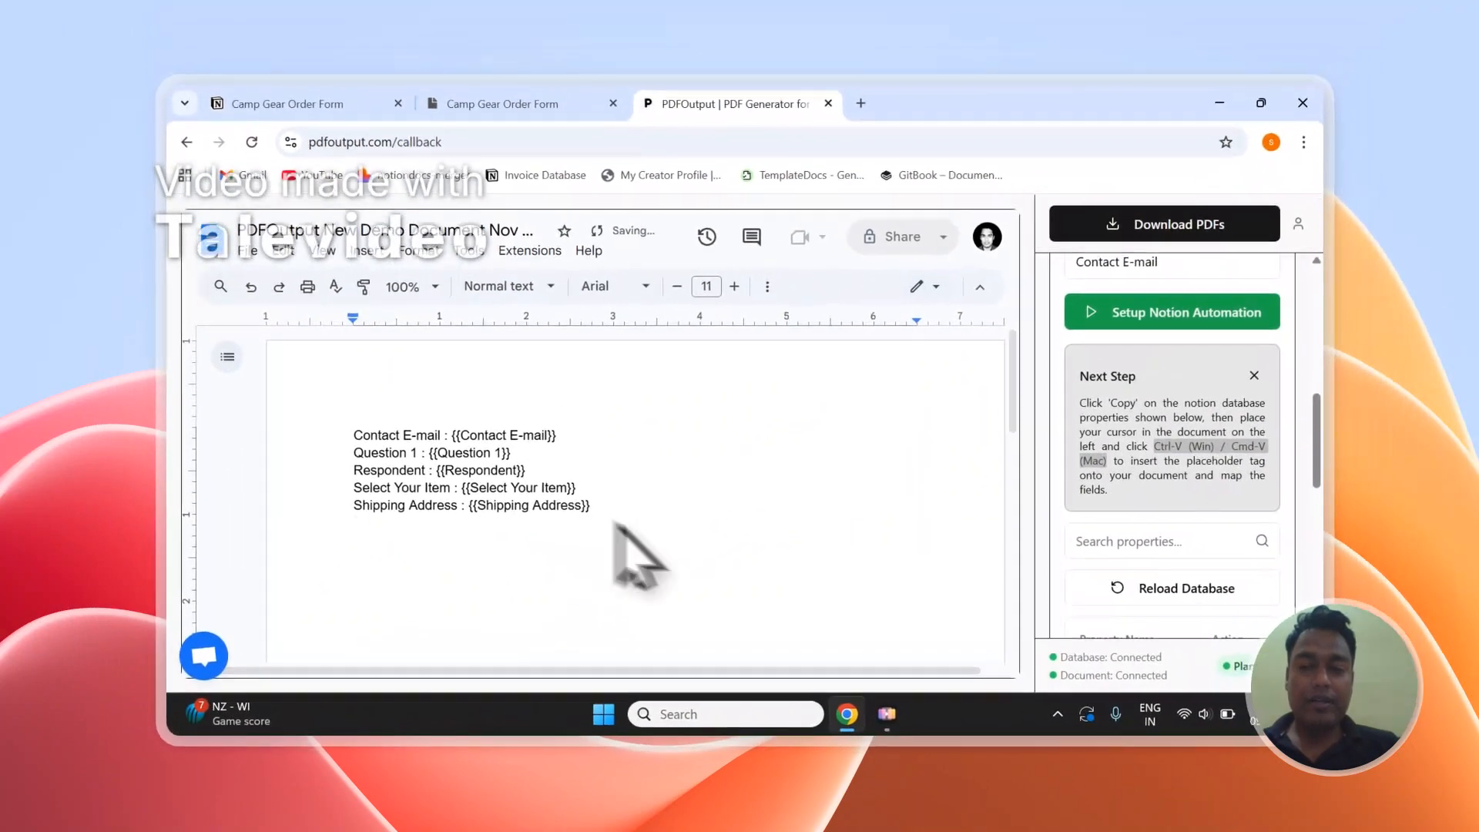
- Check the Respondent column in the Notion responses table, and set the PDF file name to the Respondent property
scroll(1351, 407, "up", 3)
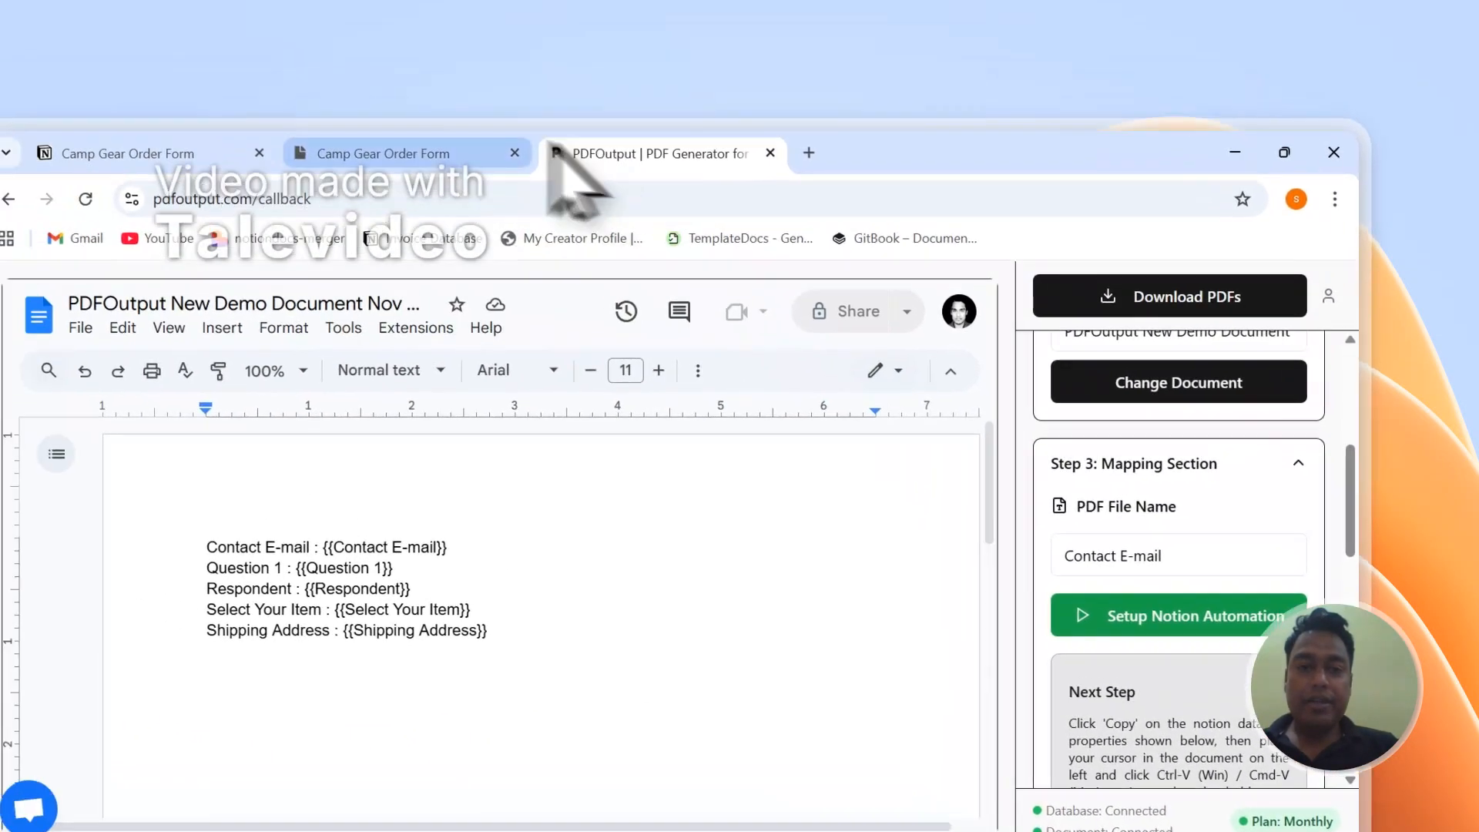
left_click(254, 64)
scroll(778, 655, "down", 2)
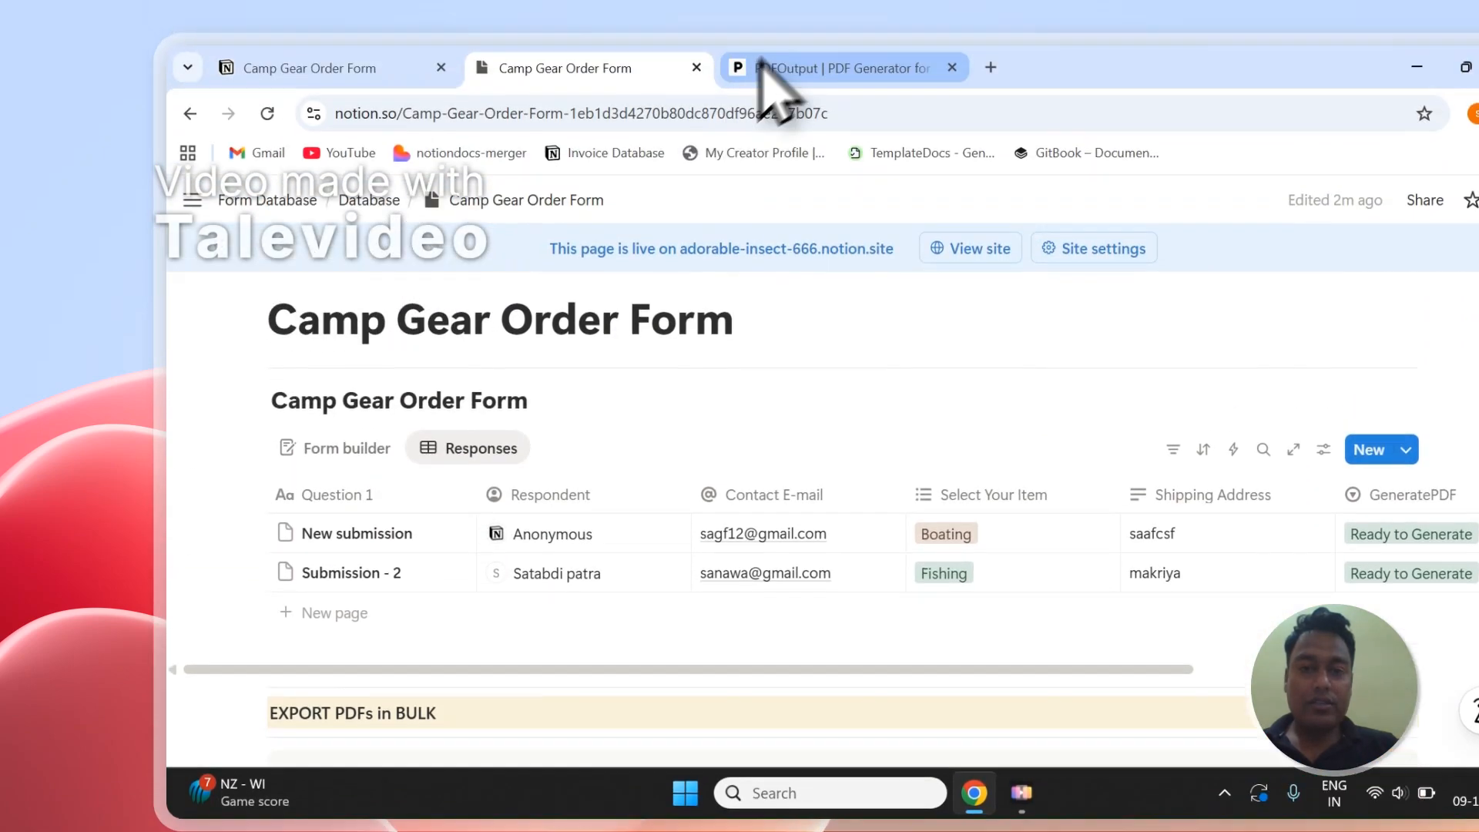
left_click(764, 70)
left_click(955, 495)
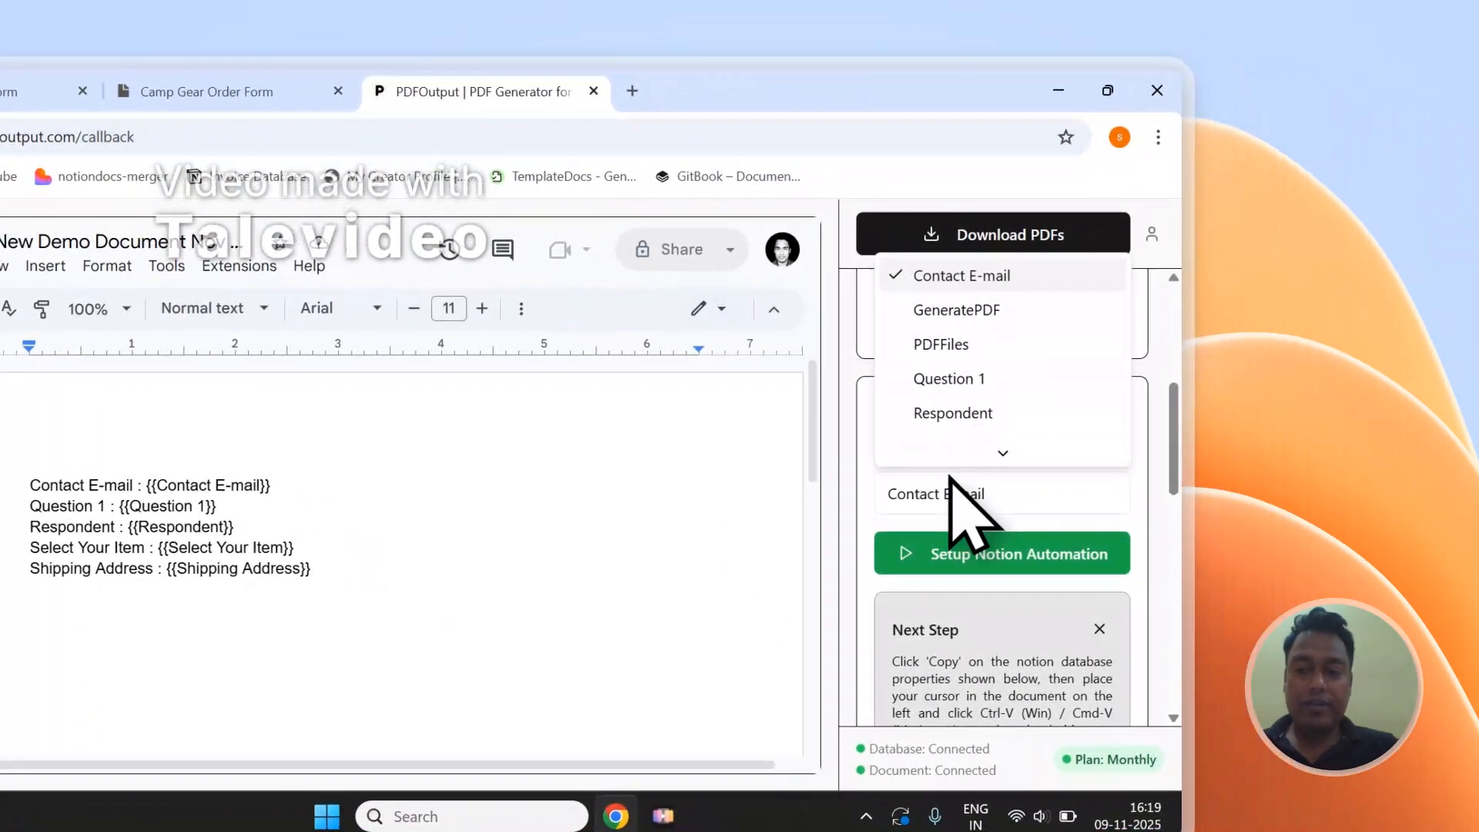
mouse_move(949, 452)
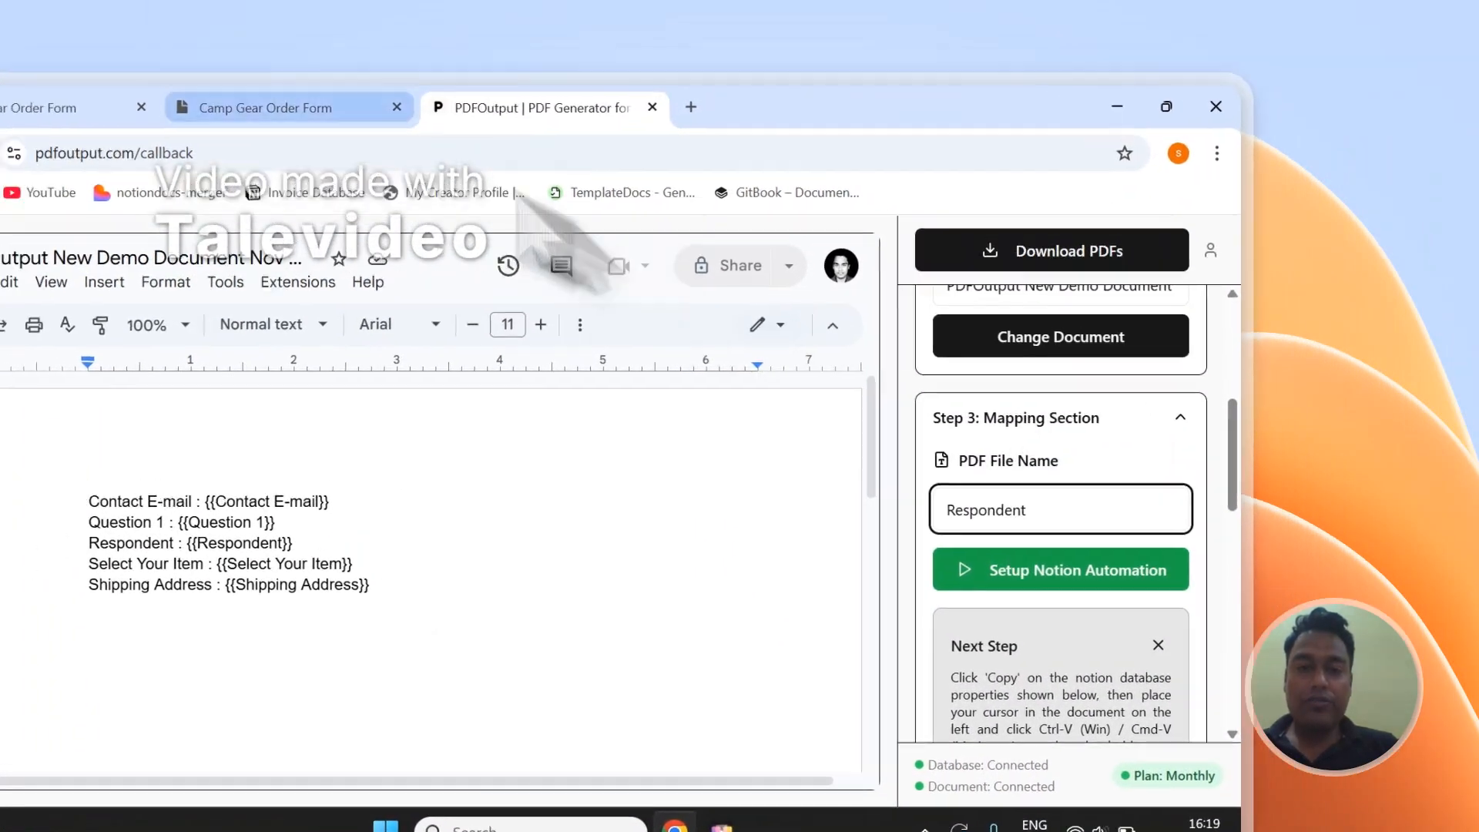
left_click(231, 91)
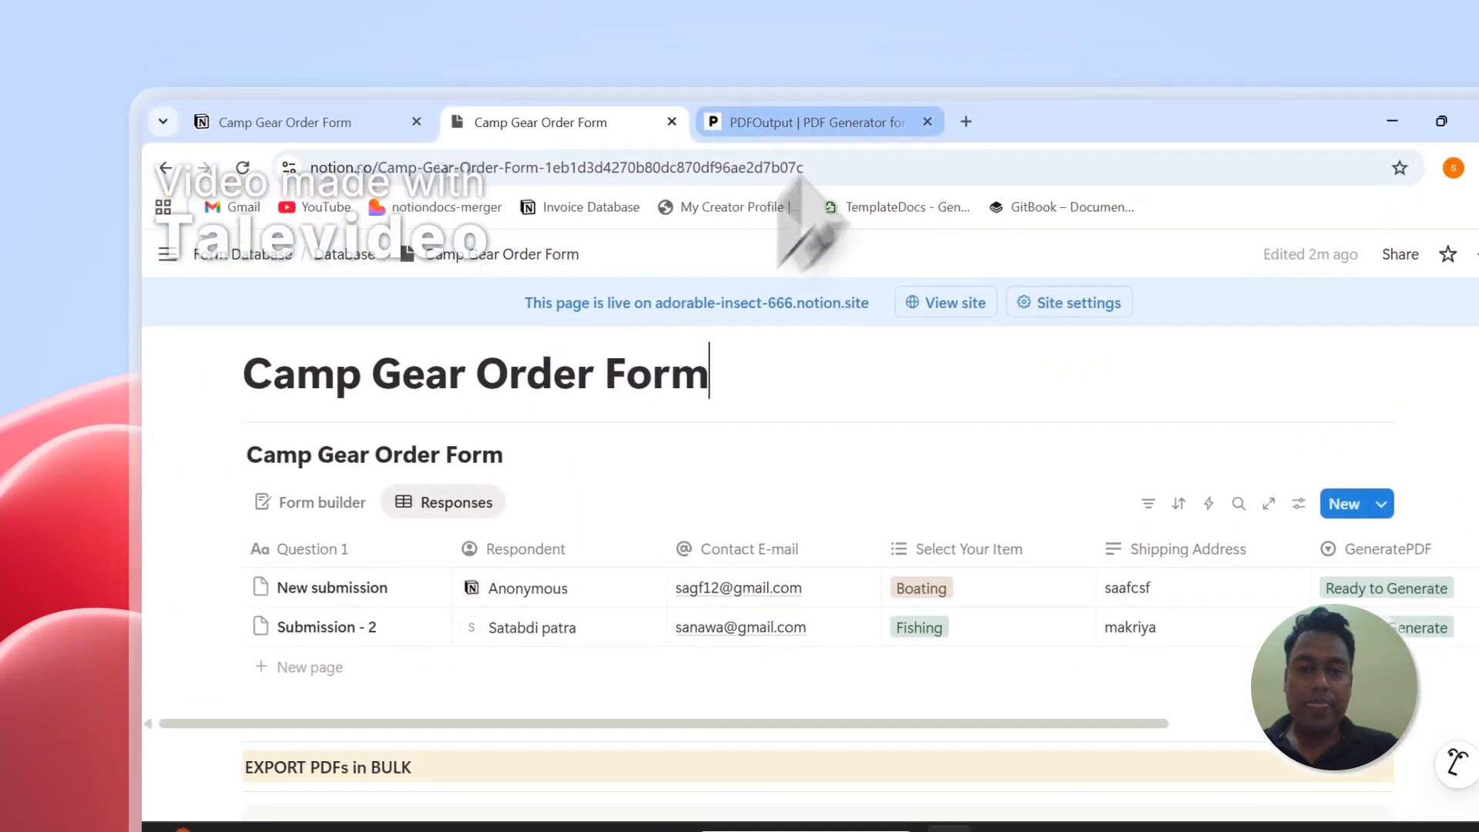
left_click(832, 74)
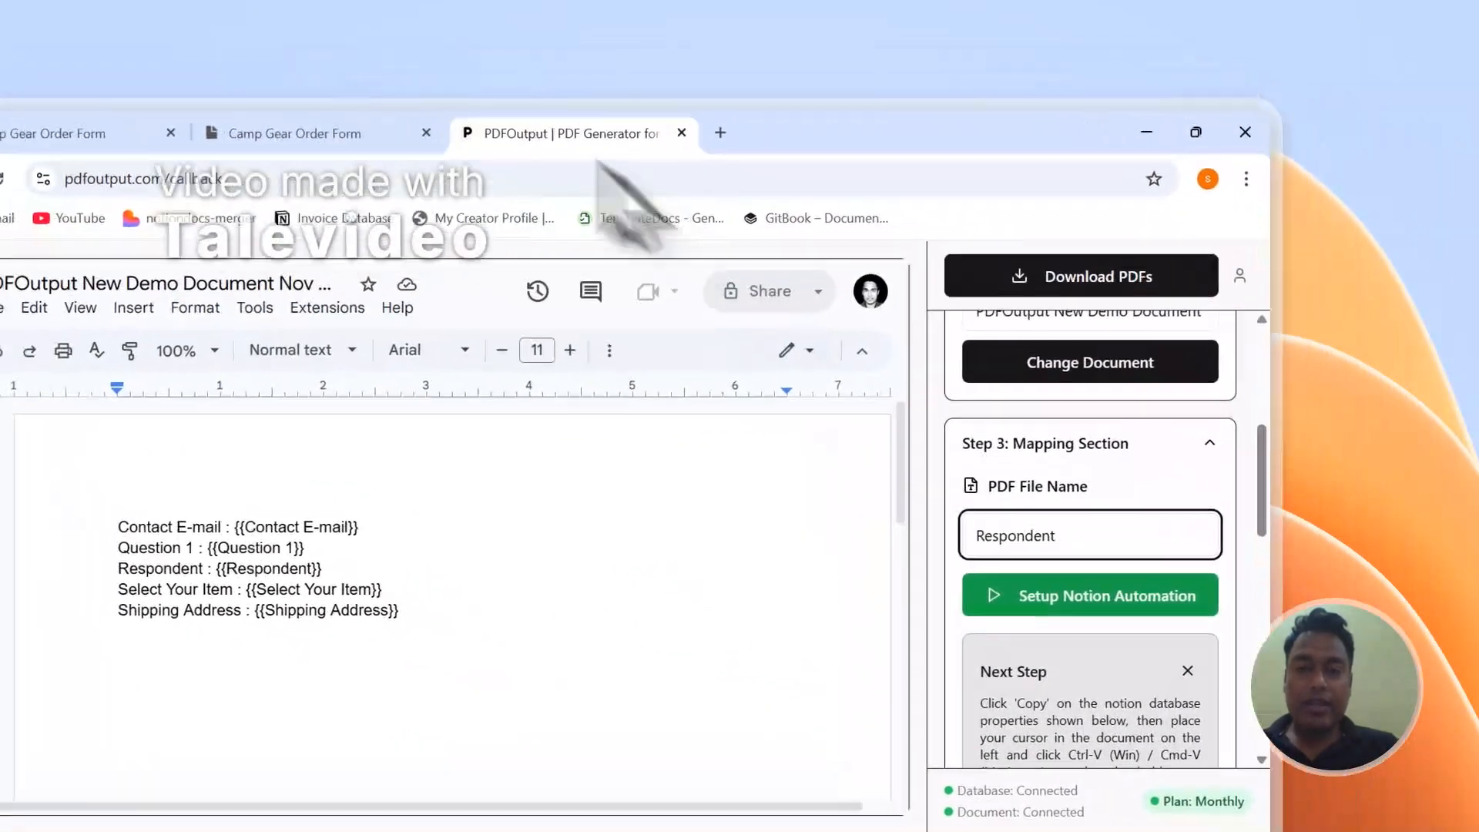
- Review the GeneratePDF status options and the PDFFiles column in the Notion responses table
left_click(385, 133)
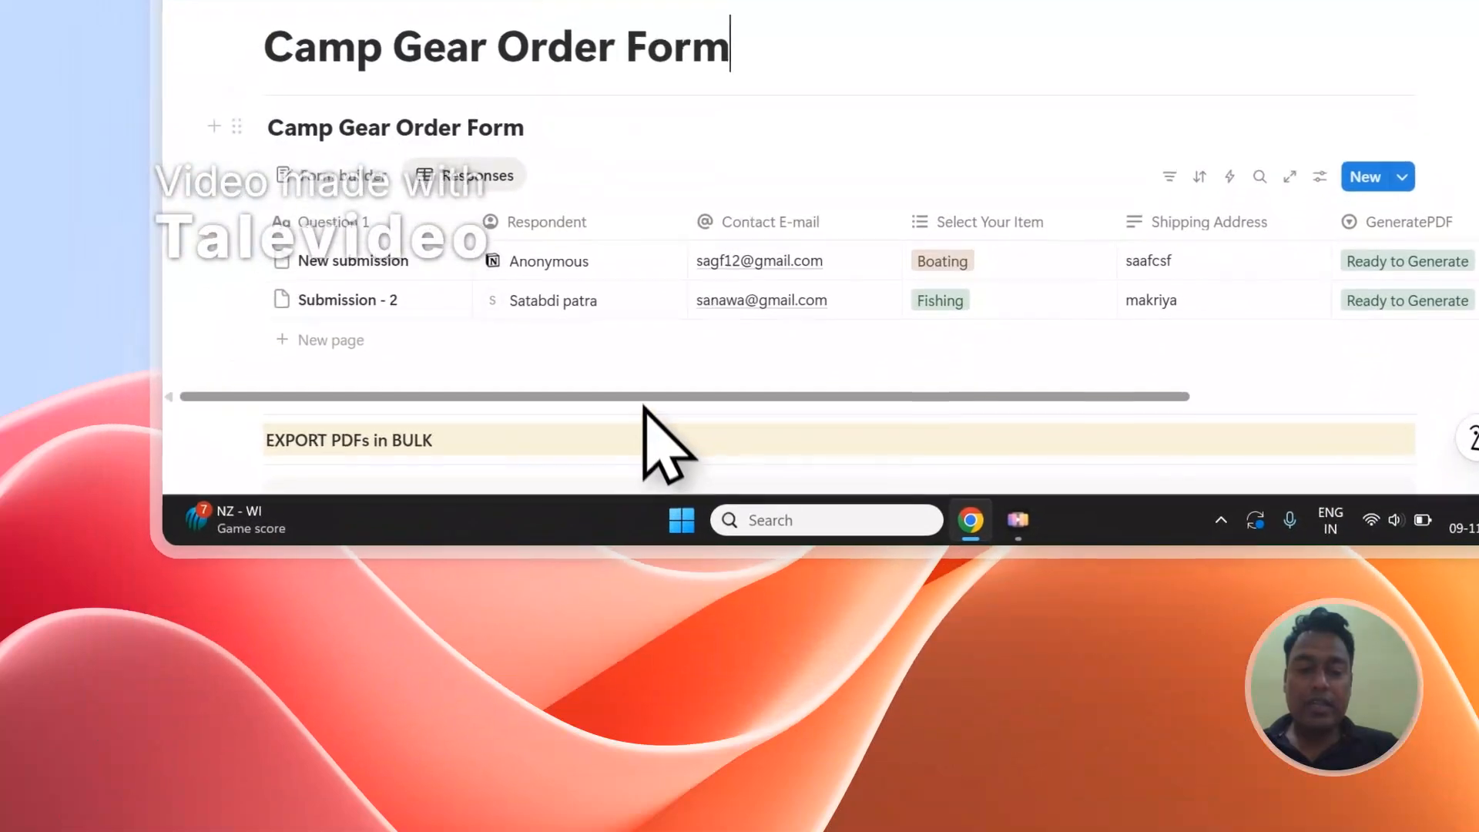
left_click_drag(664, 385, 908, 396)
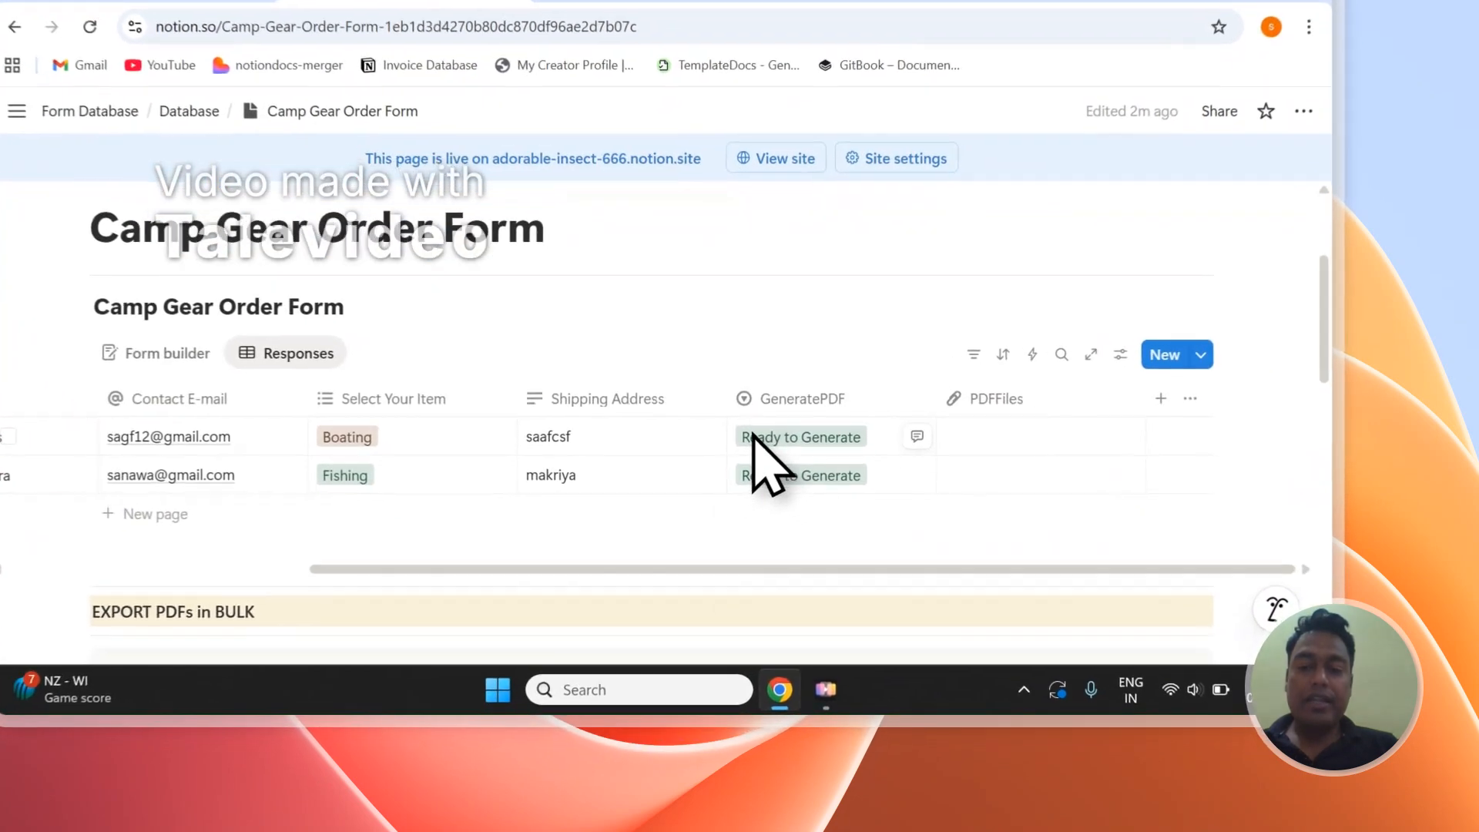
left_click(808, 504)
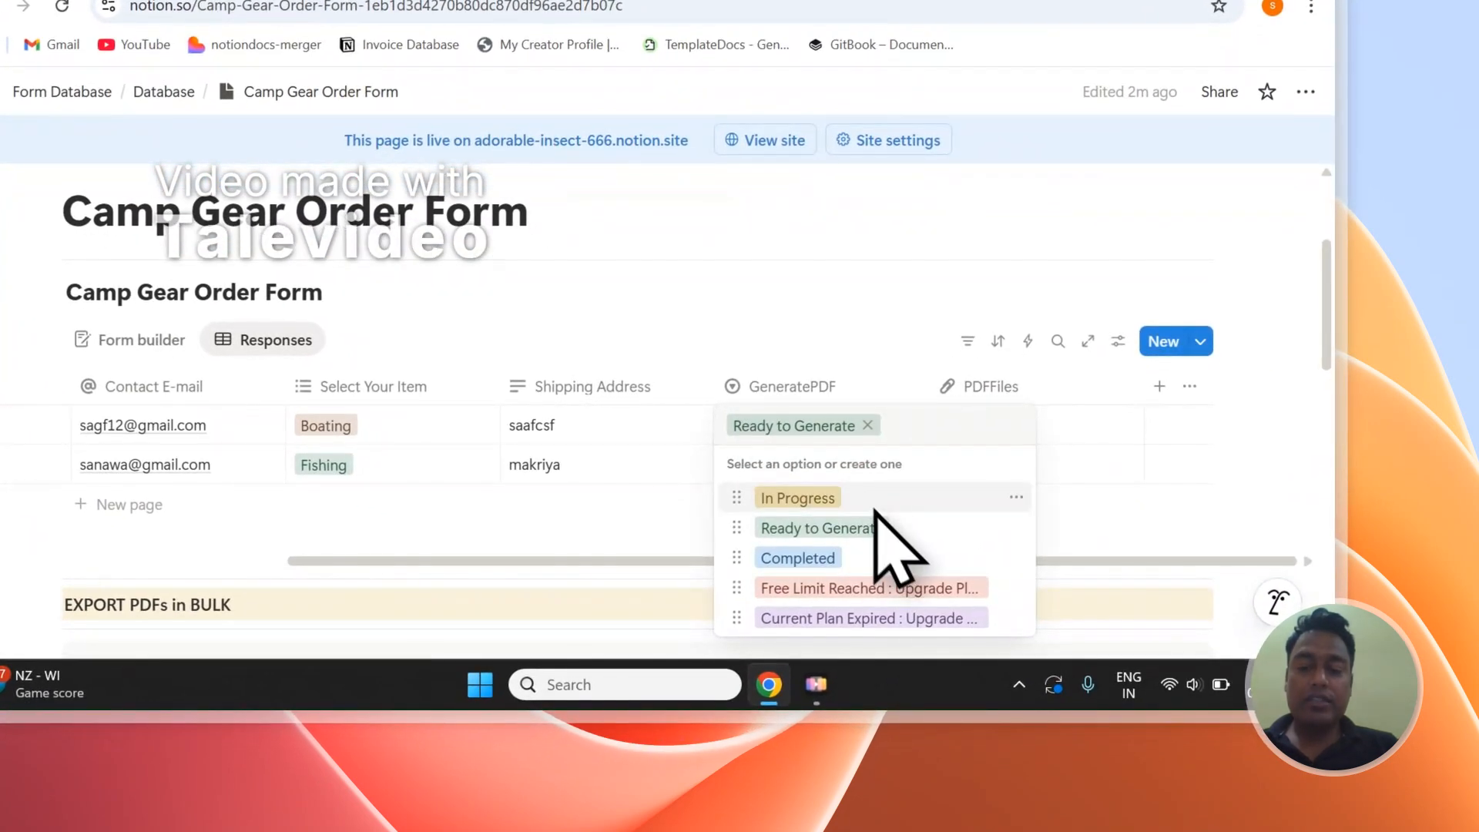
left_click(930, 582)
key("Return")
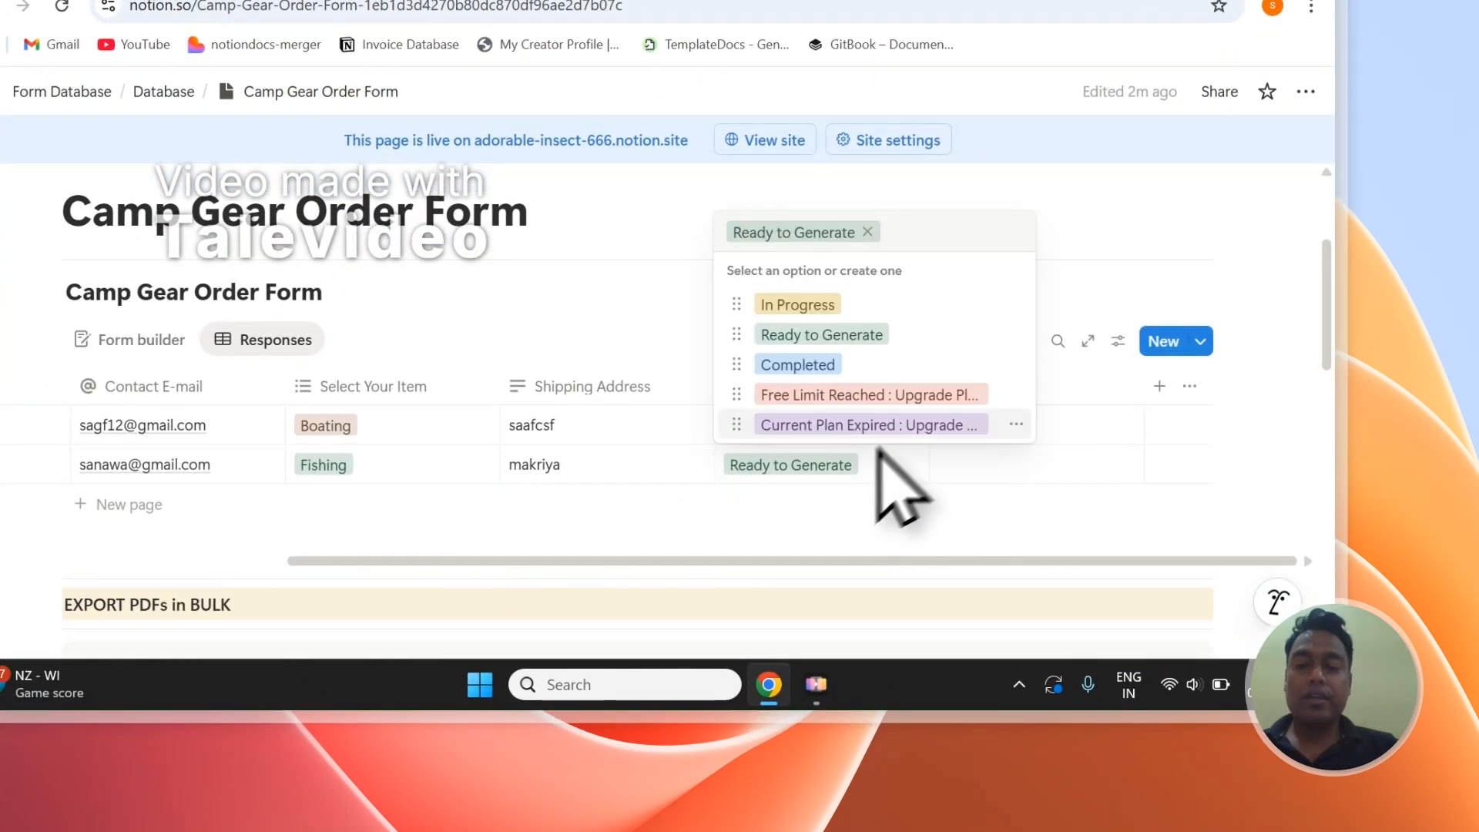
left_click(897, 334)
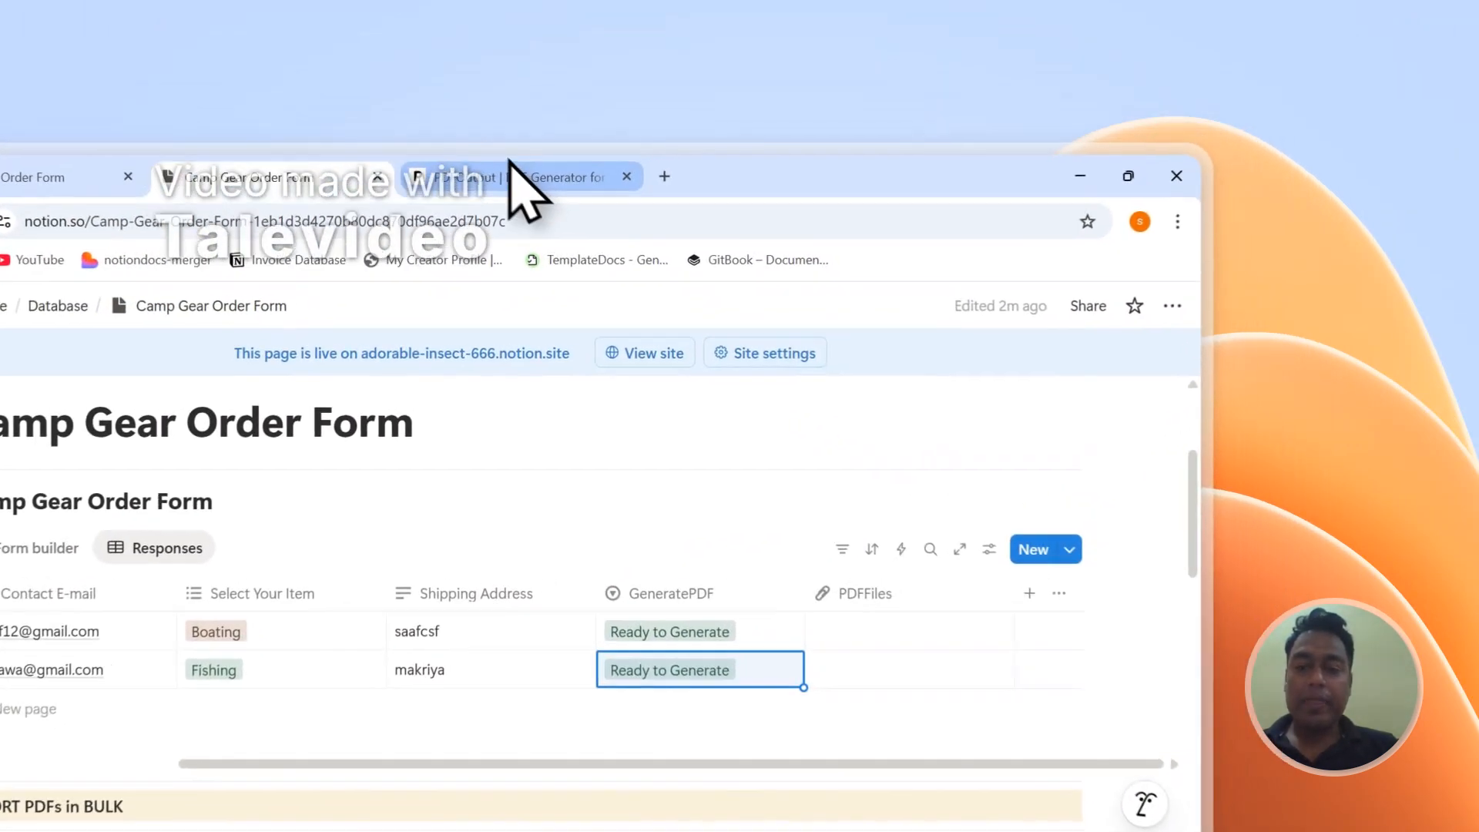
- Return to PDFOutput and generate the PDFs for the Camp Gear Order Form database for download
left_click(724, 112)
scroll(1085, 689, "down", 5)
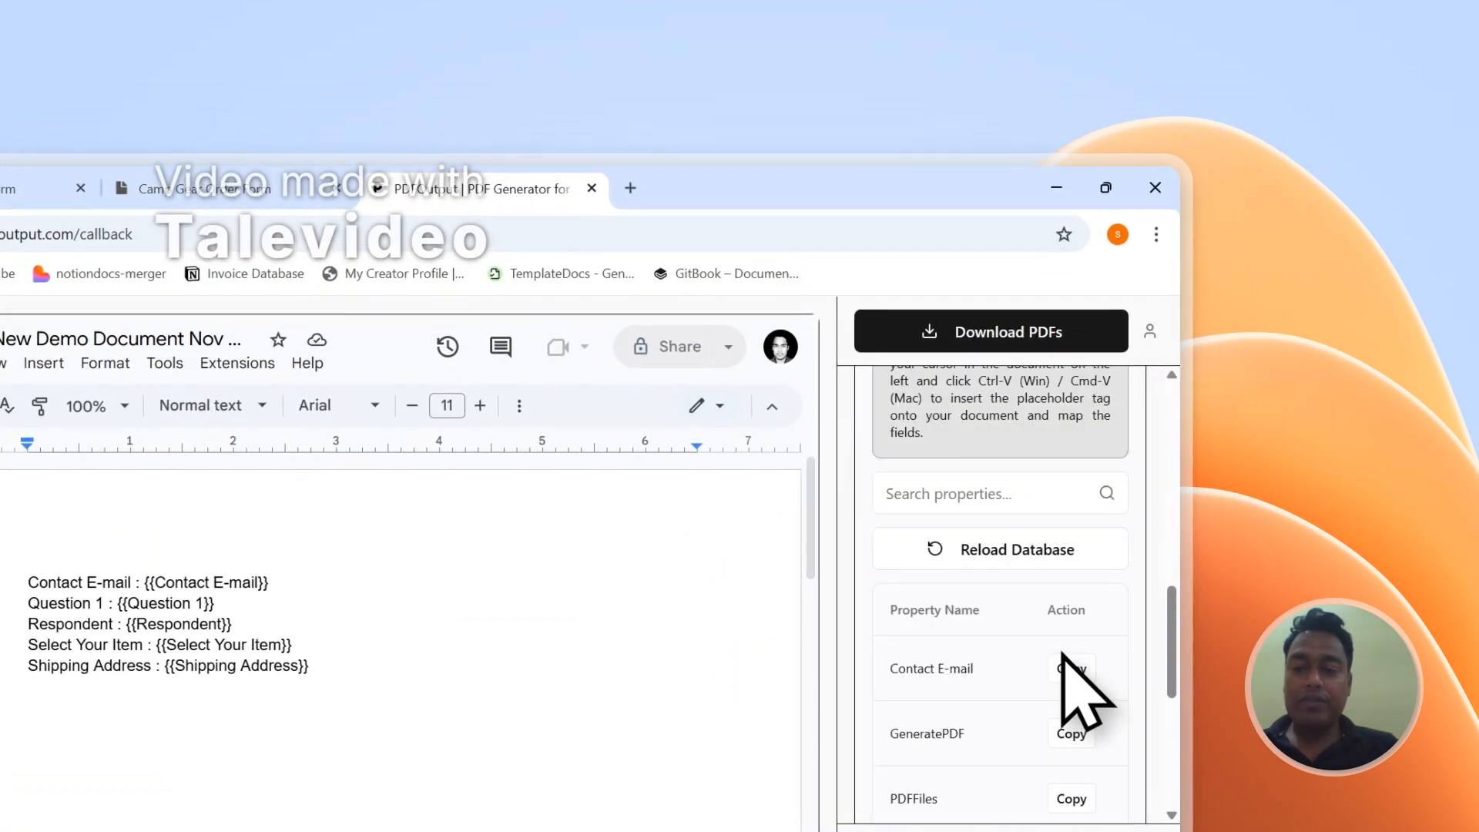
scroll(1062, 662, "up", 10)
left_click(1030, 346)
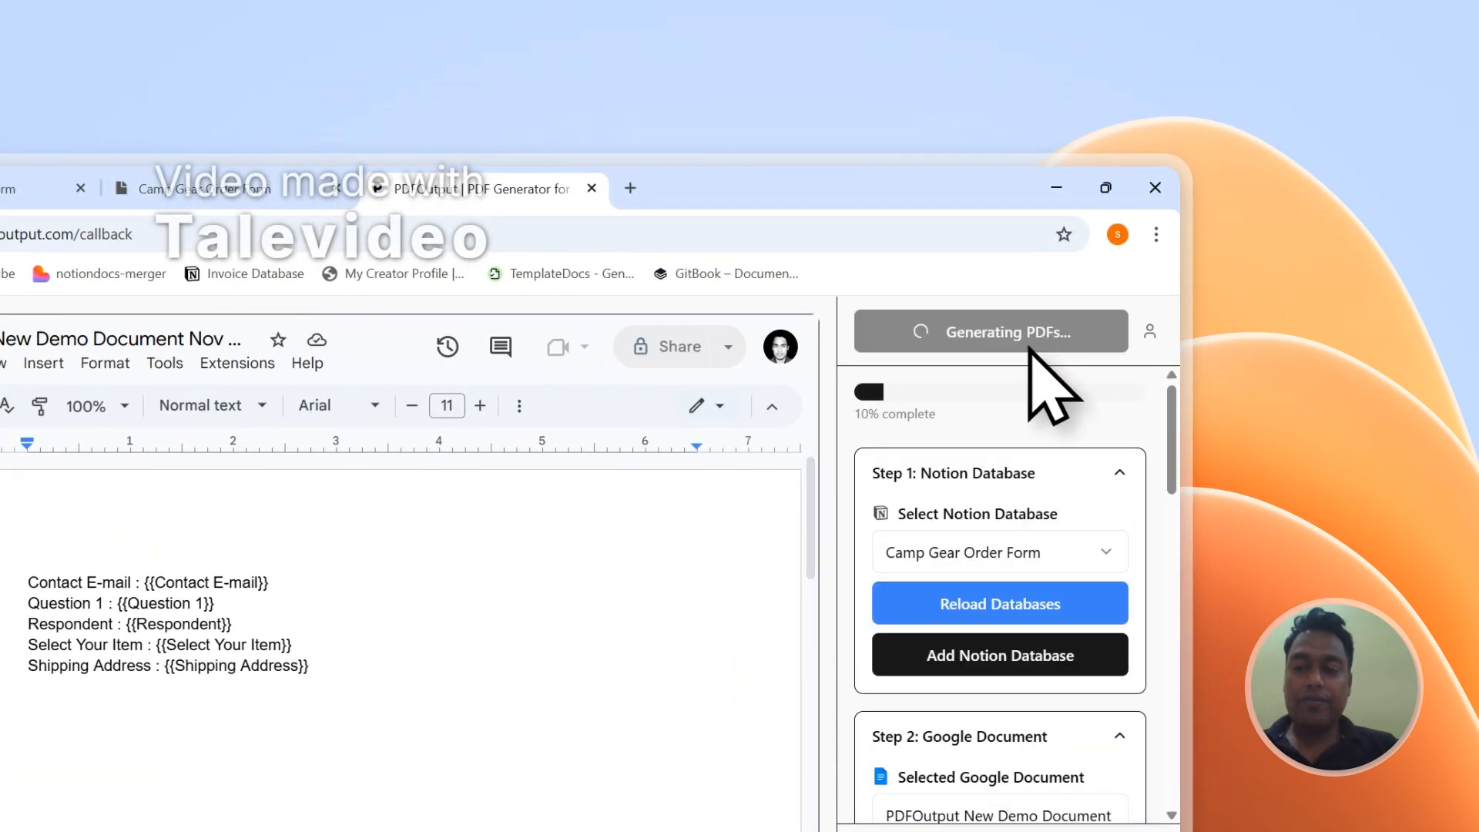
- Open Anonymous.pdf from the PDFFiles column in Notion and check its filled-in fields
left_click(204, 189)
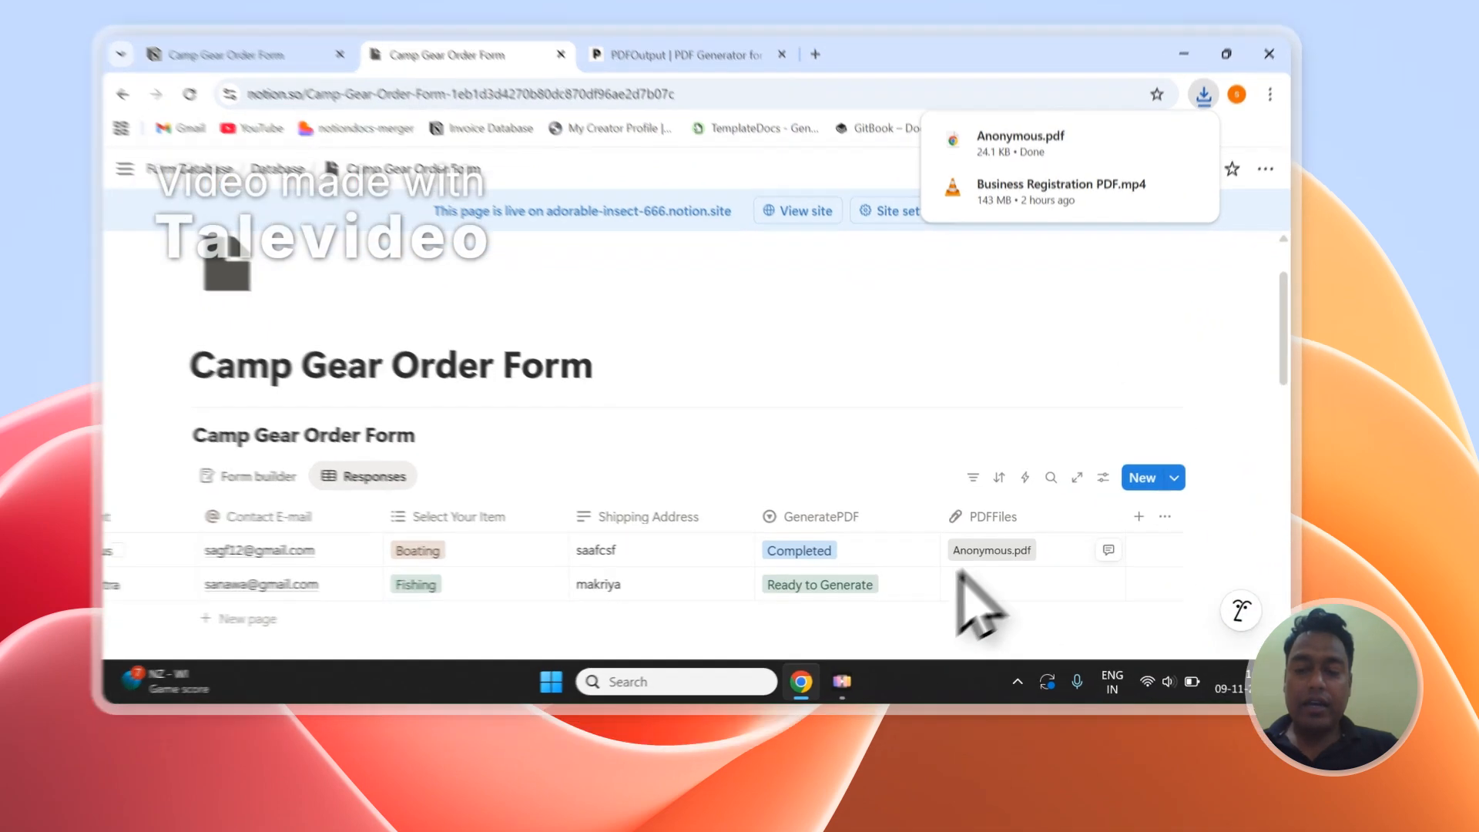
left_click(972, 586)
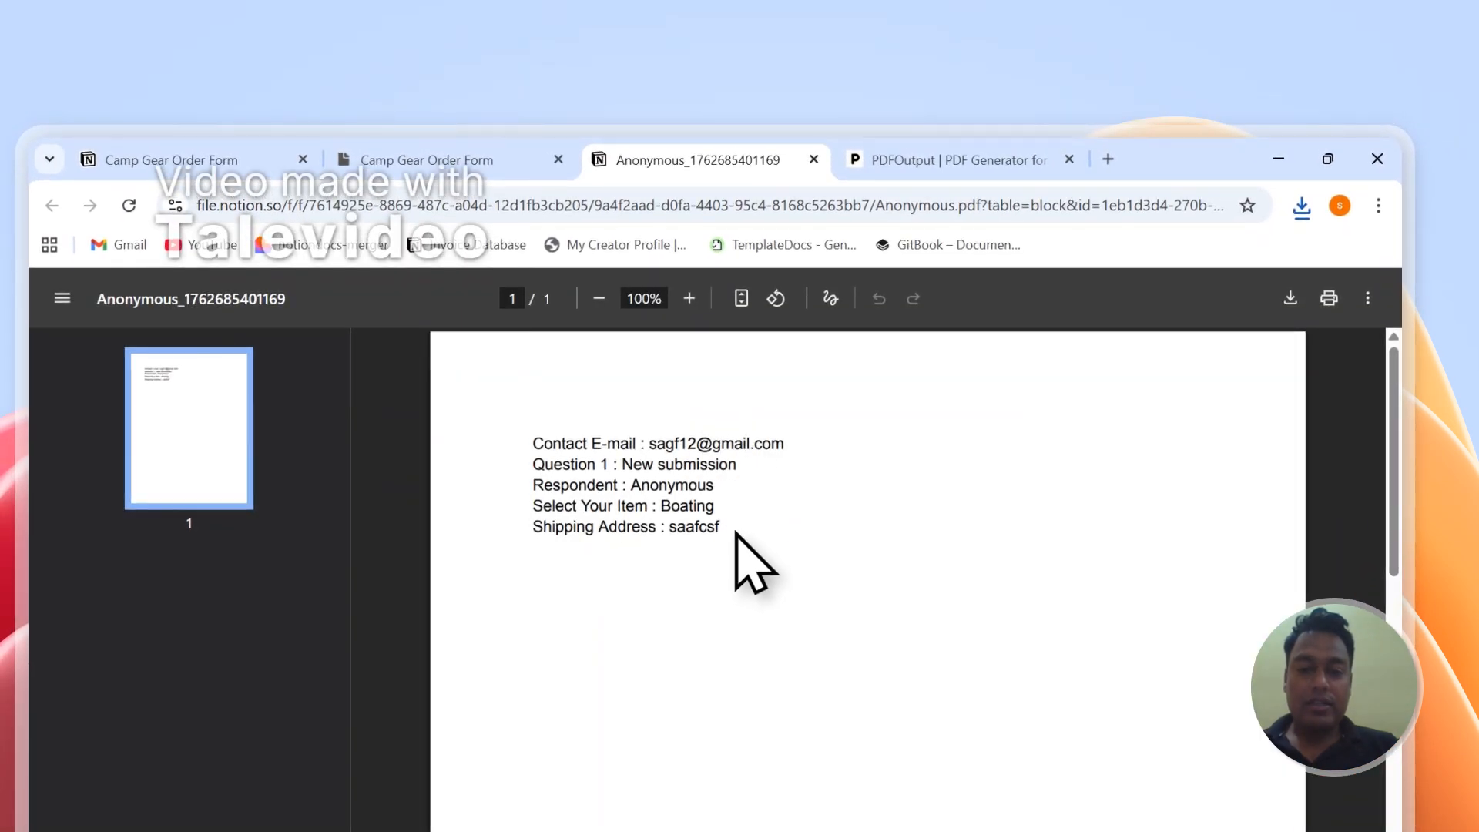
left_click_drag(648, 499, 537, 464)
left_click(628, 490)
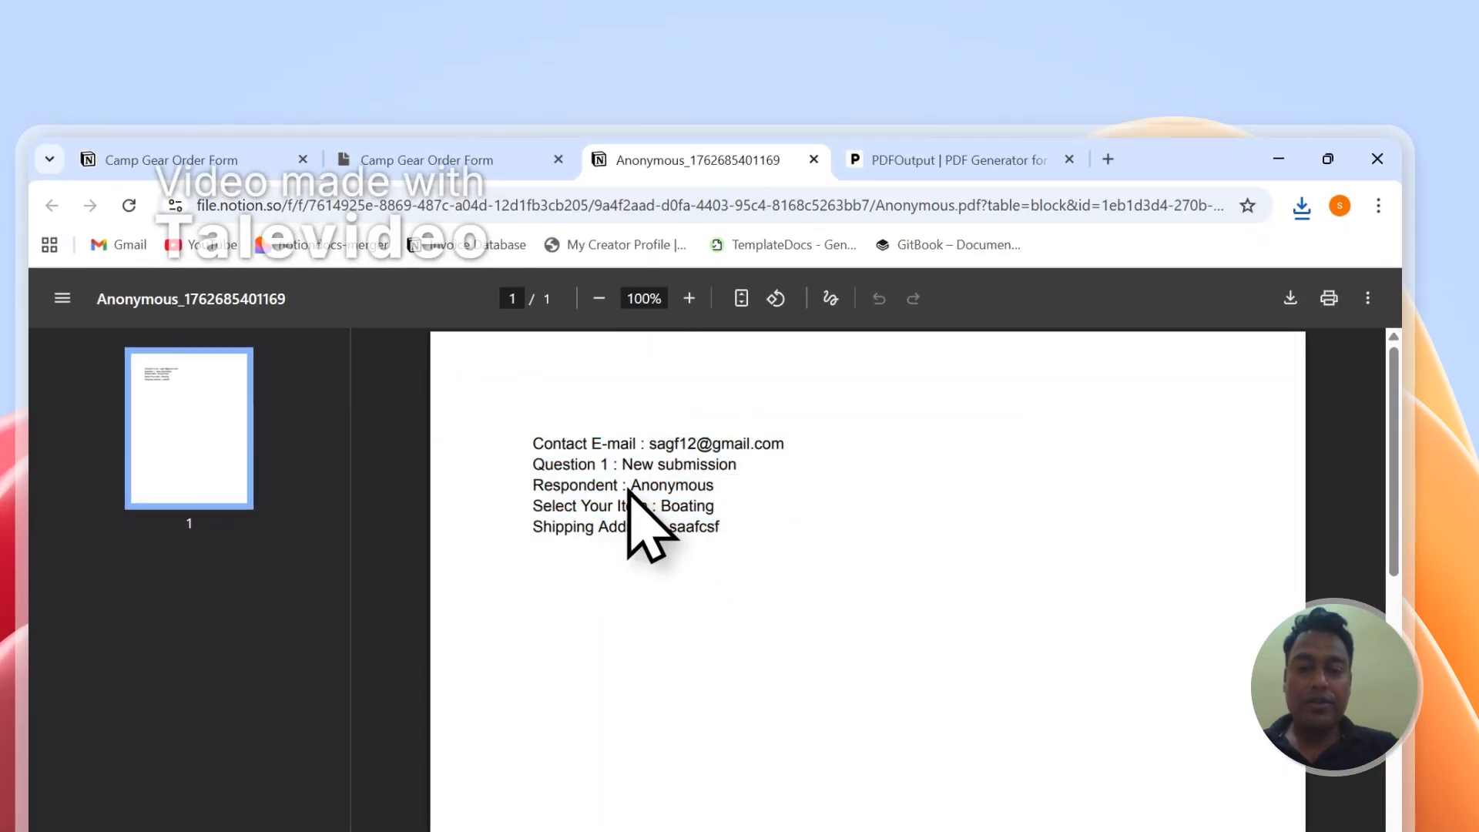
- Open the second submission's PDF from the PDFFiles column and check its filled-in fields
left_click(427, 160)
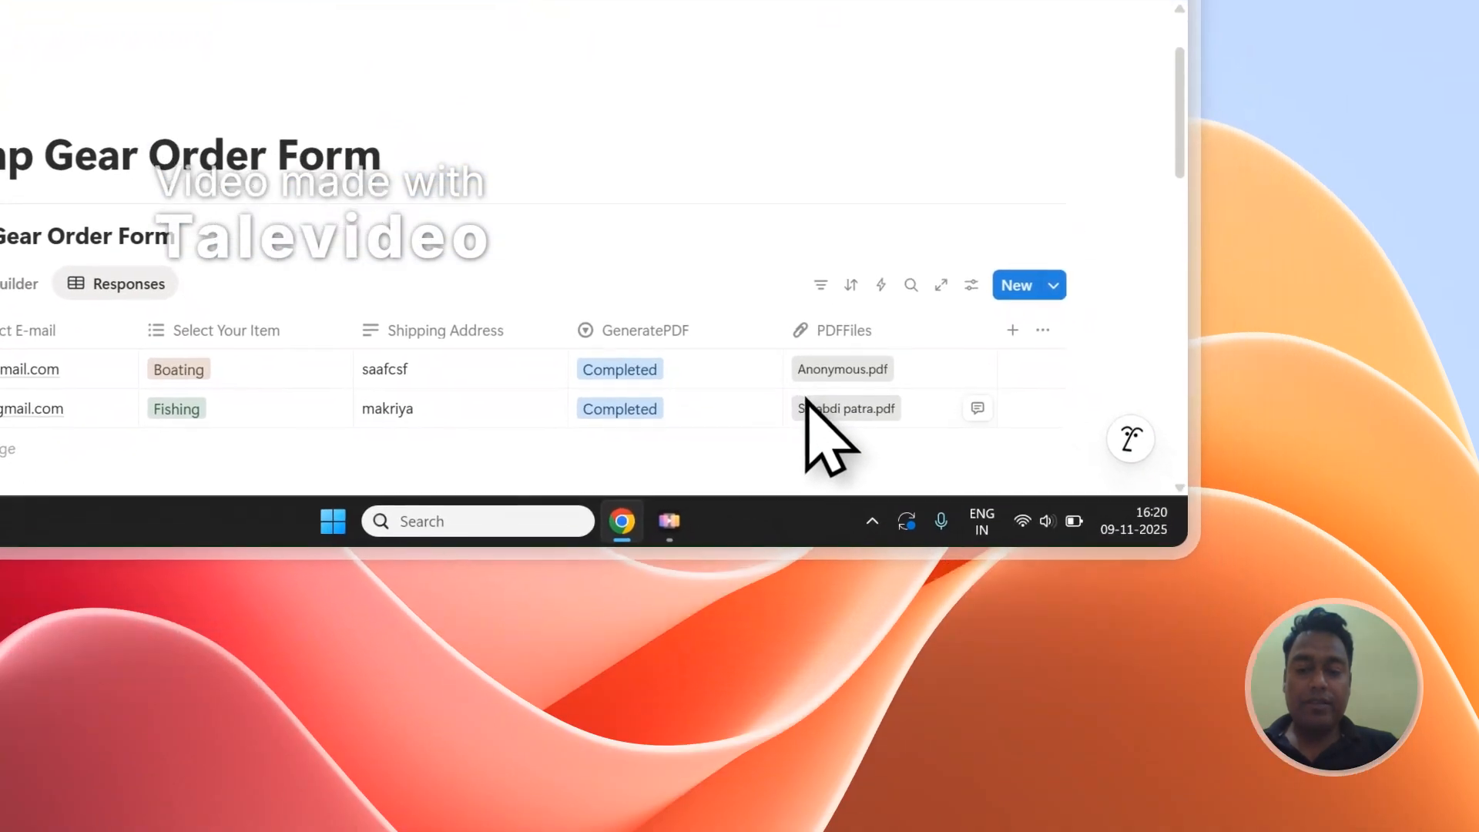
left_click(878, 537)
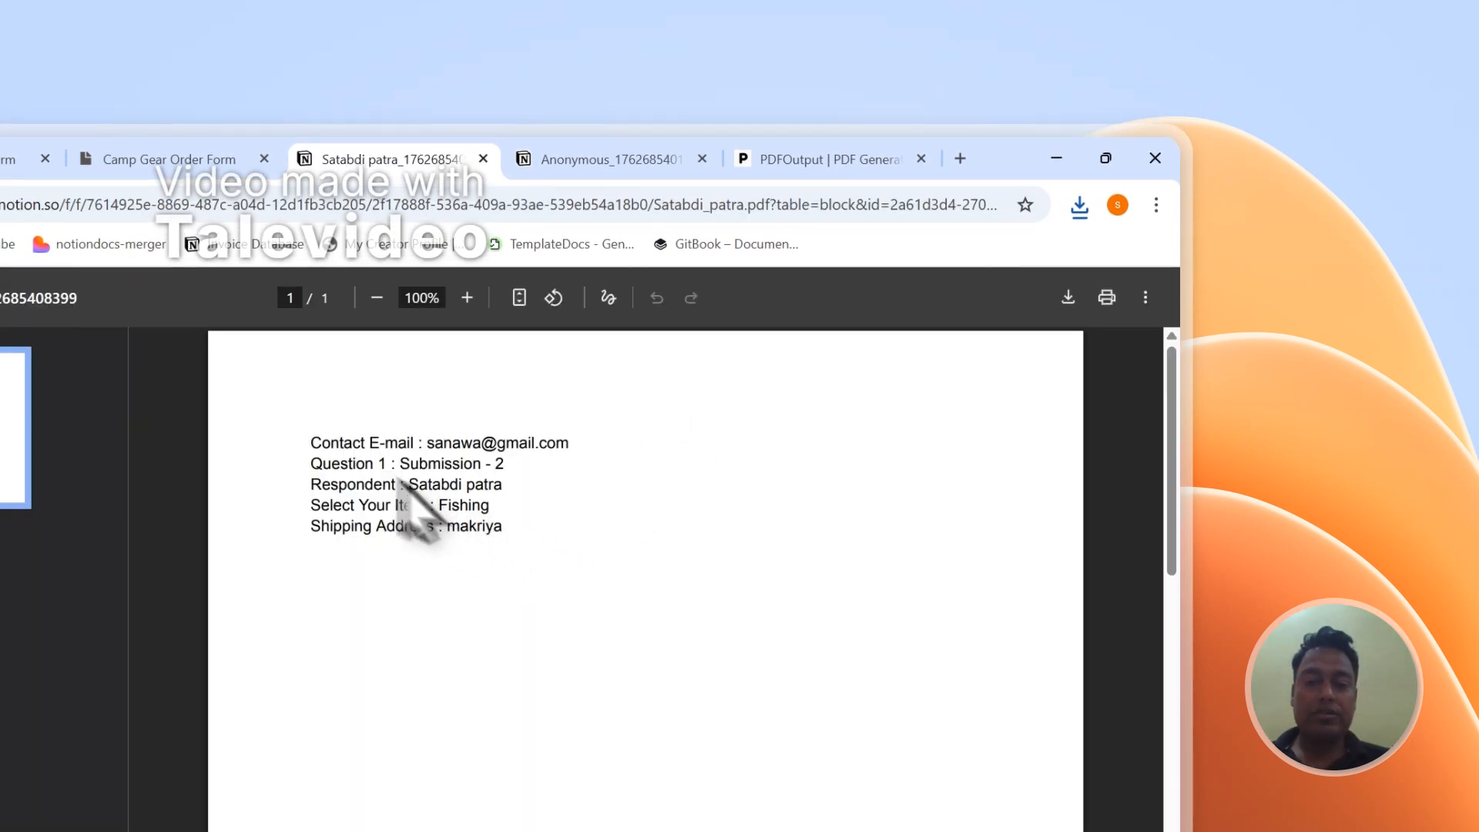
left_click_drag(305, 439, 508, 514)
left_click(556, 534)
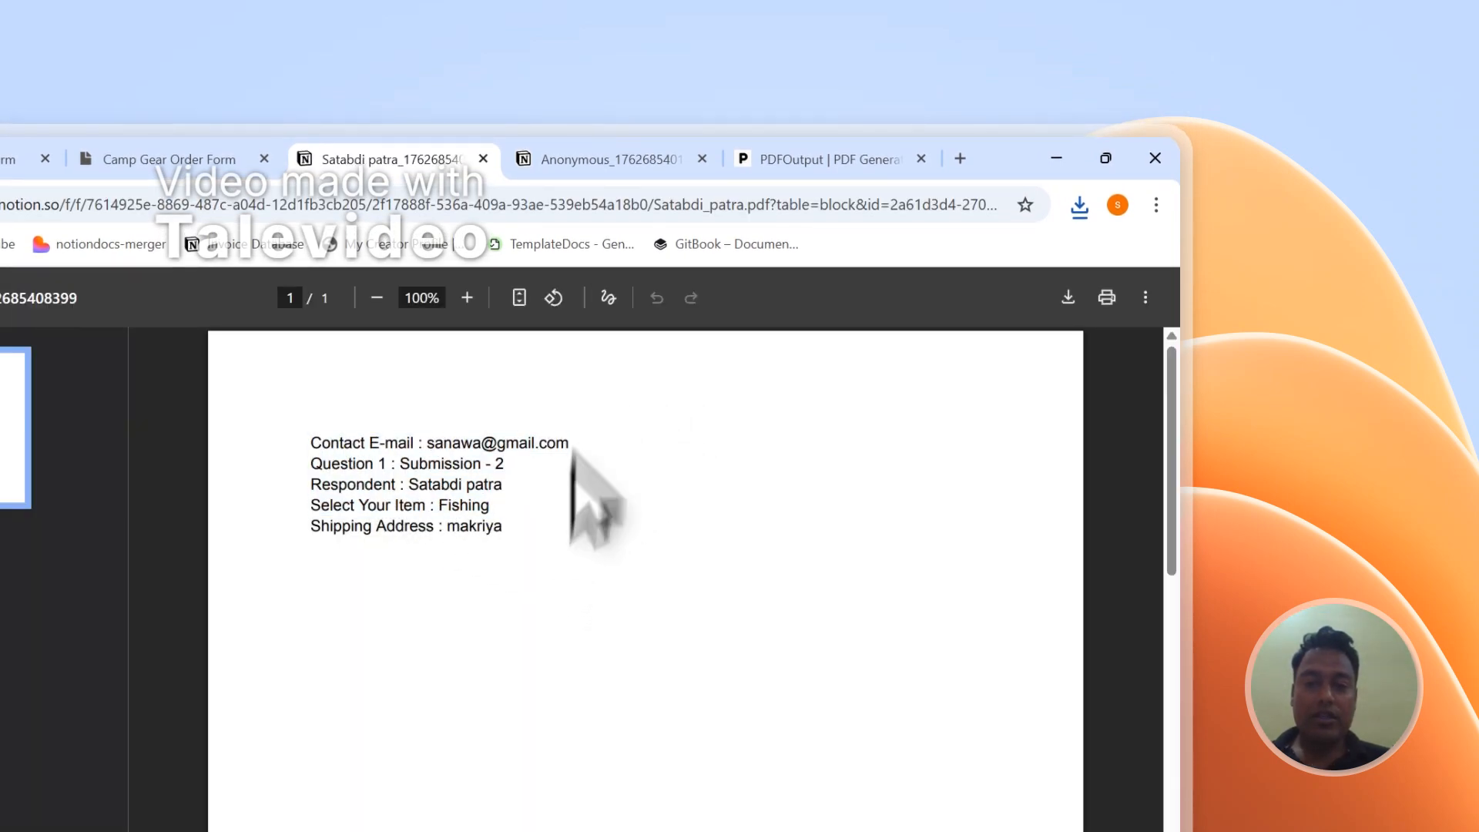
- Compare the contents of the two generated PDFs and close both of them
left_click(605, 156)
left_click(424, 159)
left_click(558, 146)
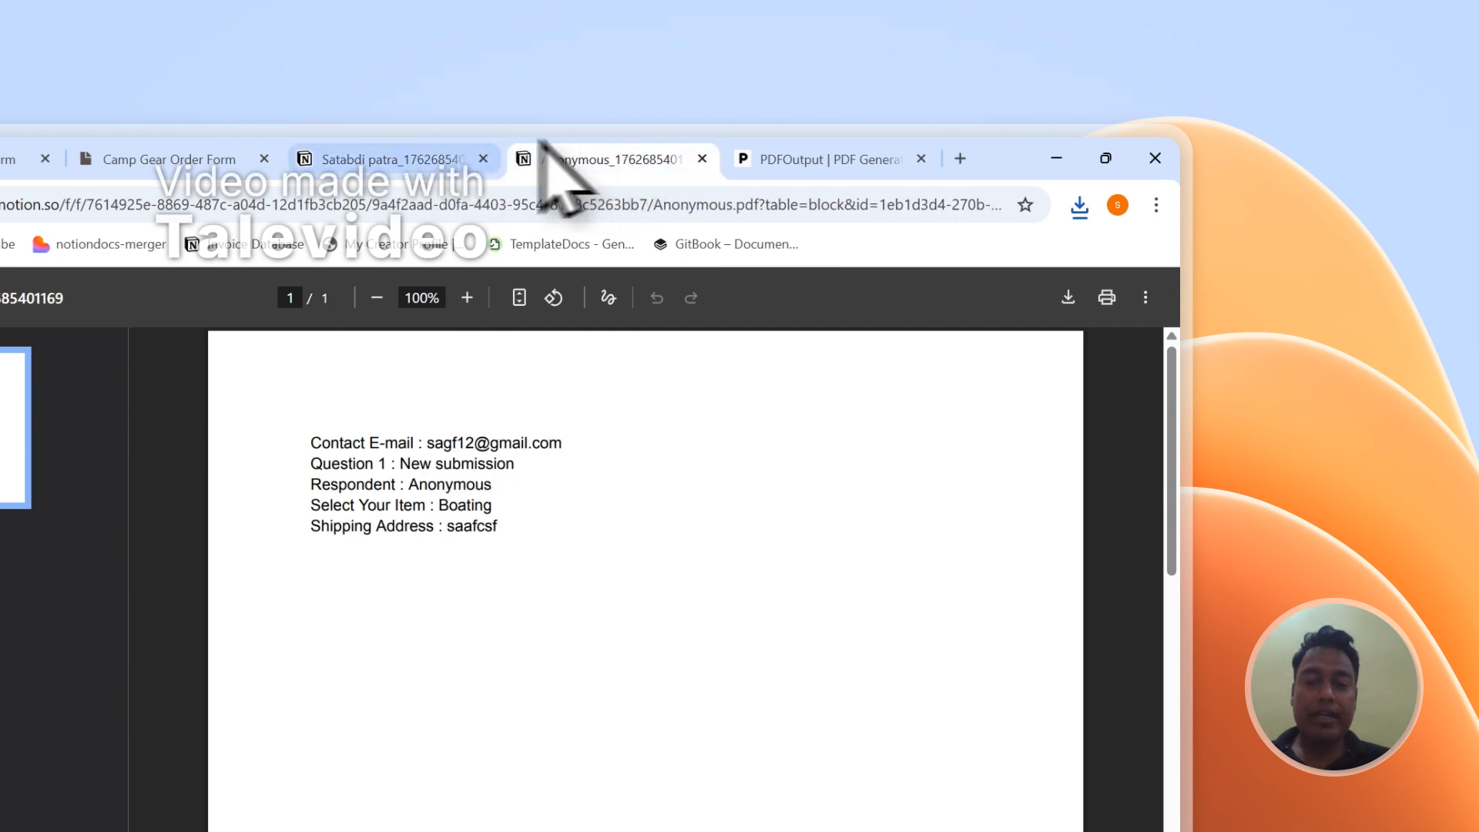
left_click(486, 145)
left_click(638, 144)
left_click(490, 145)
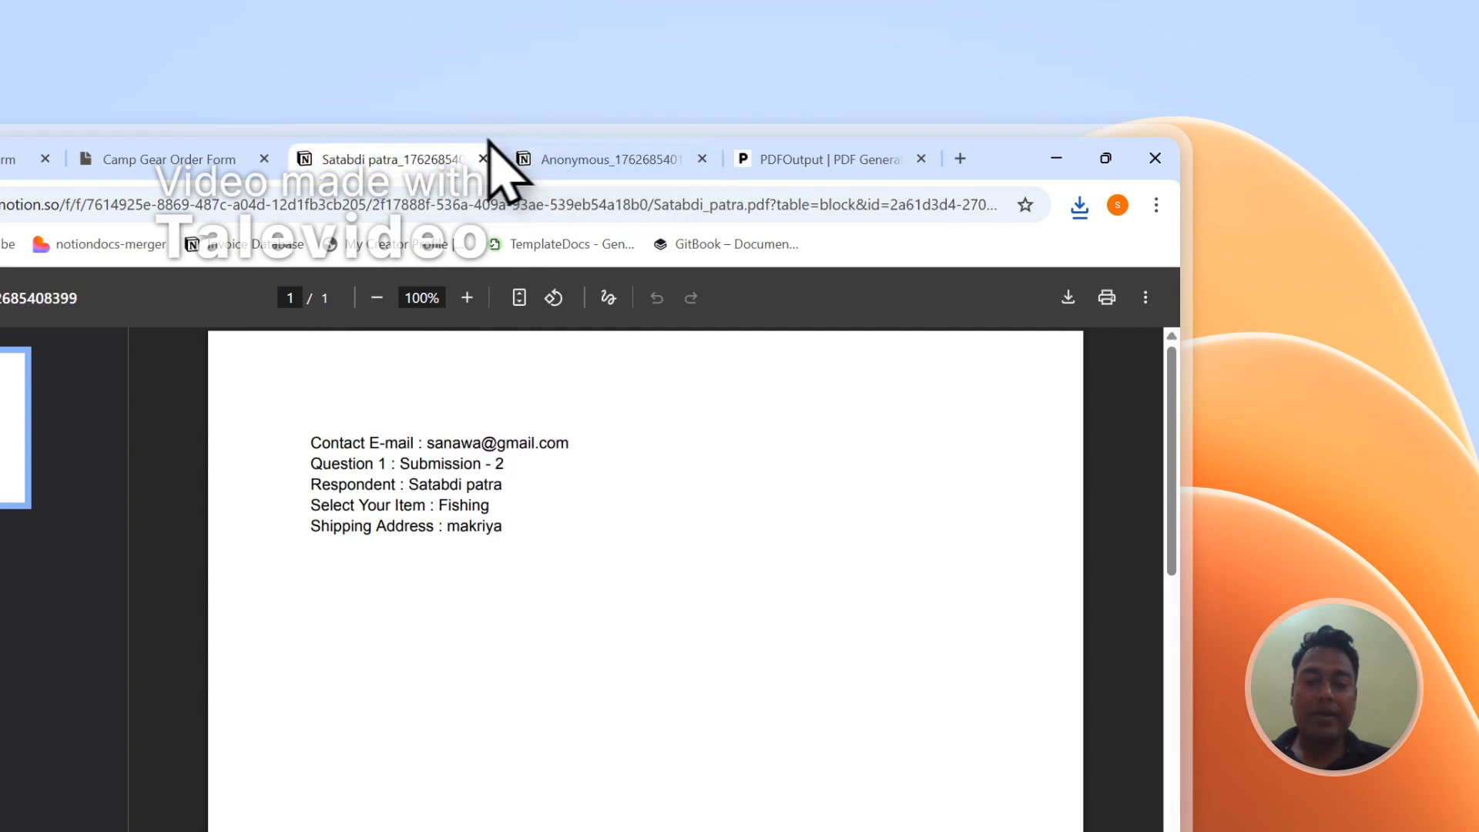
left_click(602, 158)
left_click(483, 159)
left_click(483, 159)
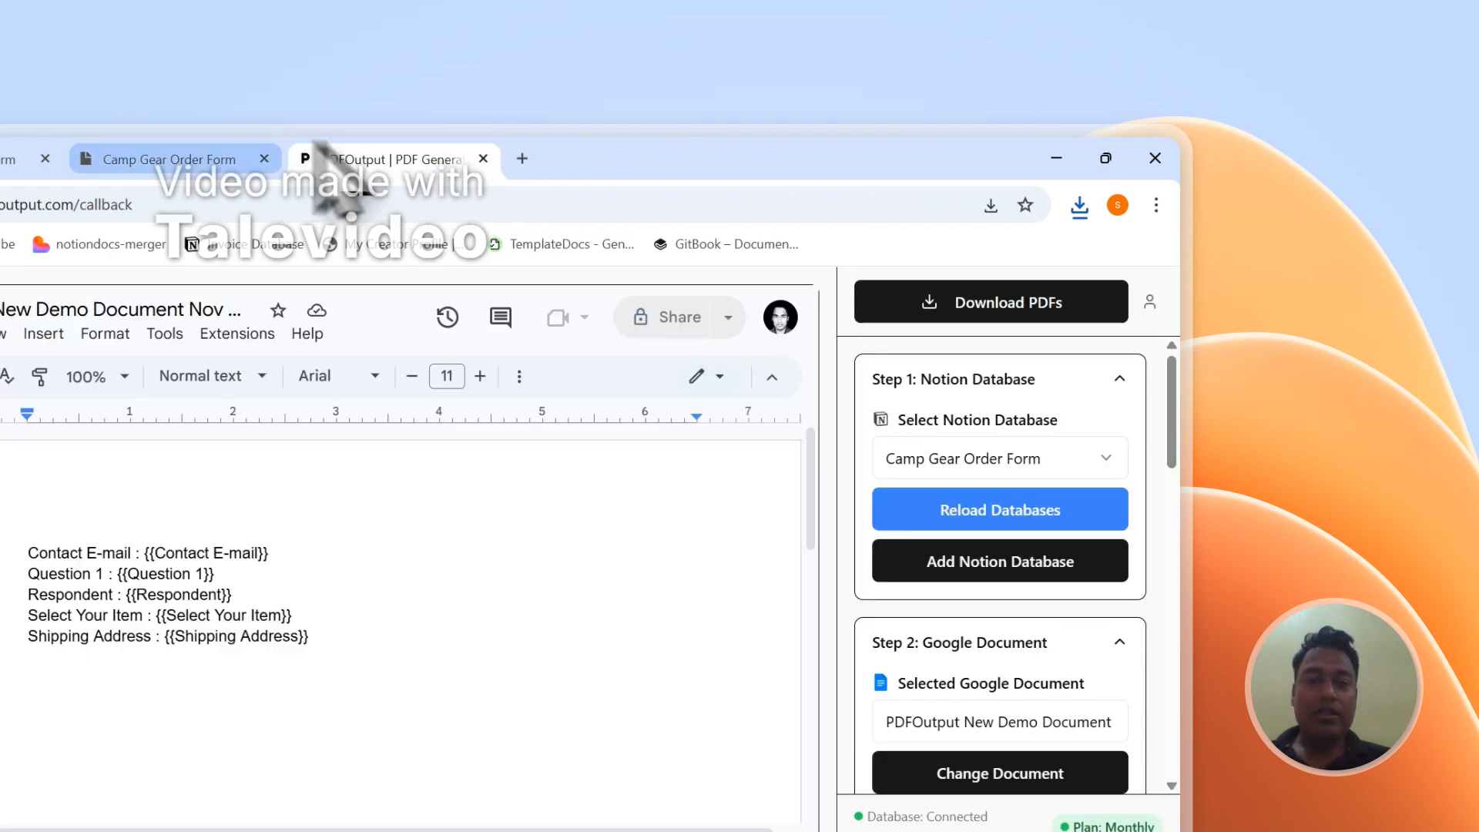
- Set up Notion automation in the PDFOutput mapping section, keeping Respondent as the PDF file name
left_click(238, 146)
left_click(529, 162)
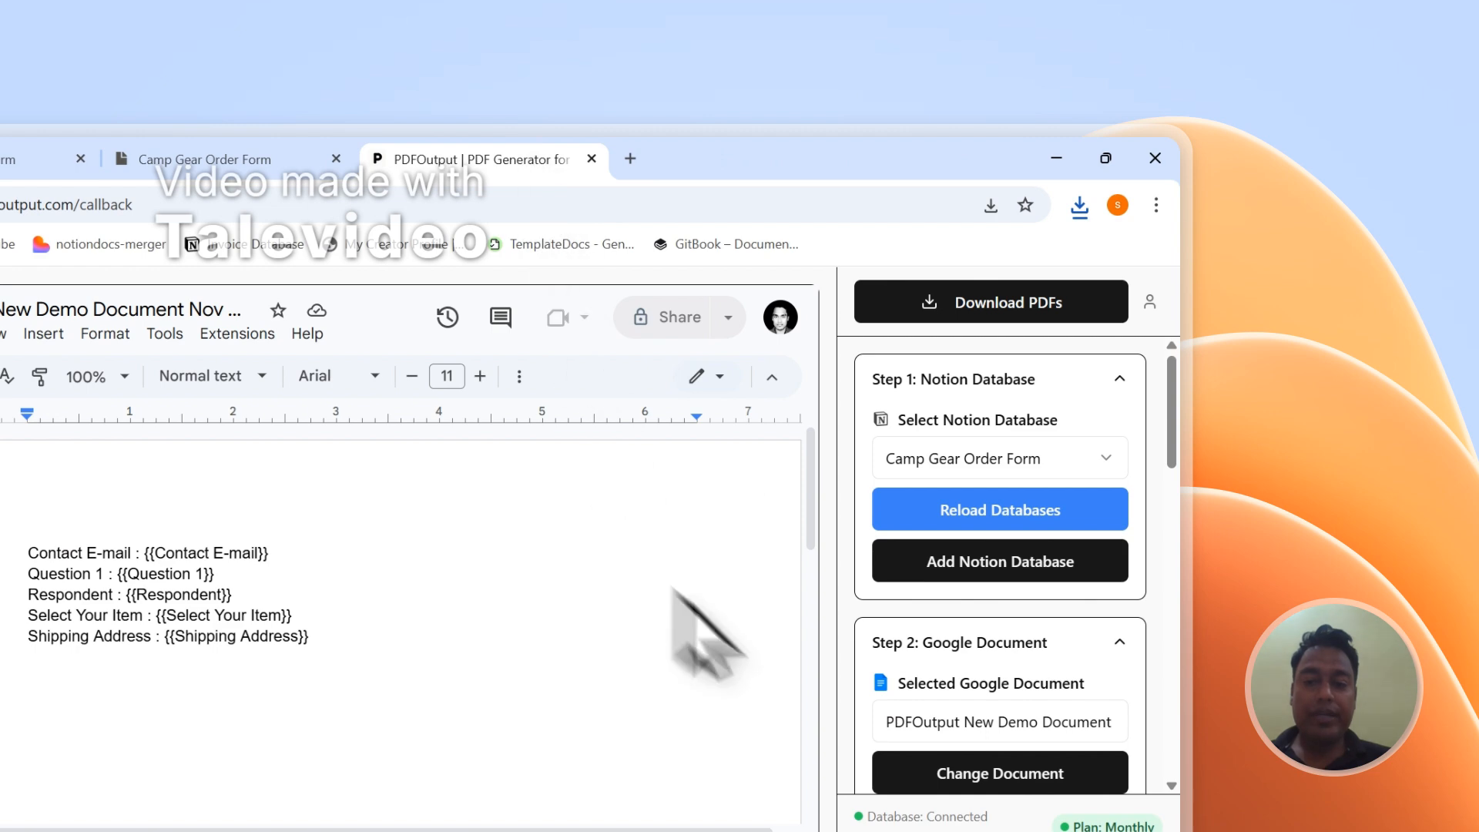
scroll(994, 539, "down", 10)
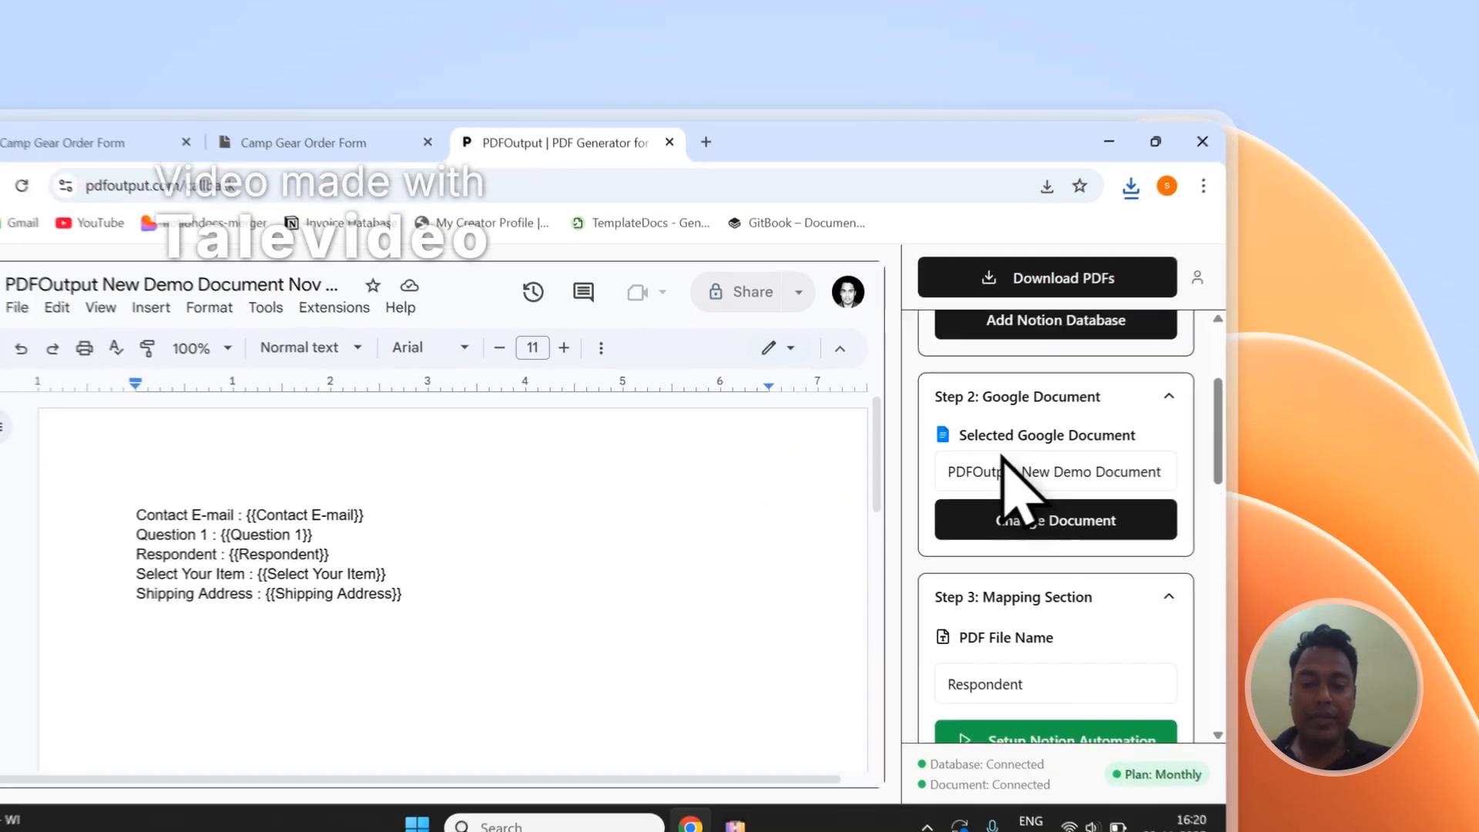
scroll(993, 501, "up", 3)
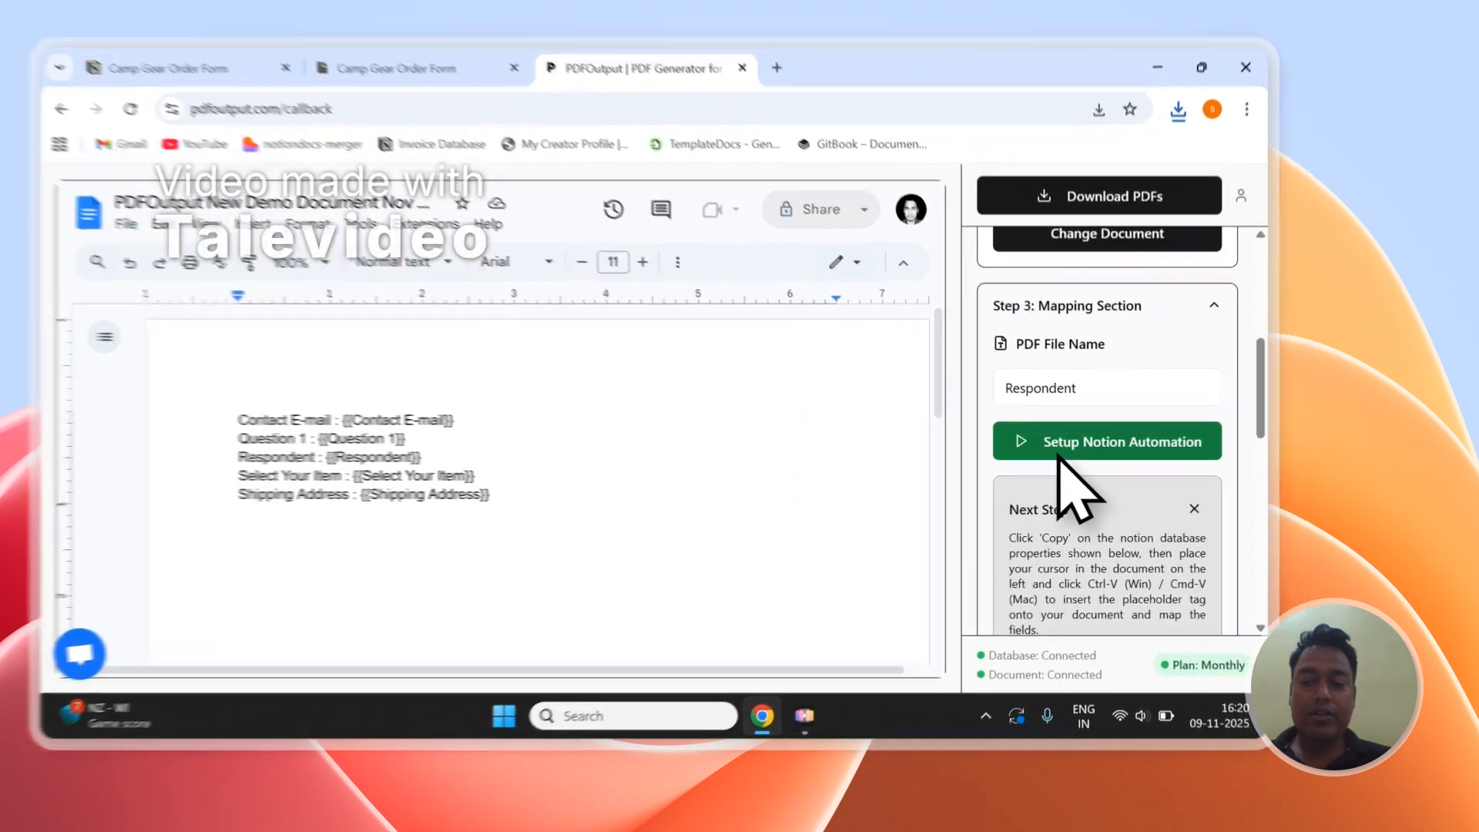
left_click(1116, 466)
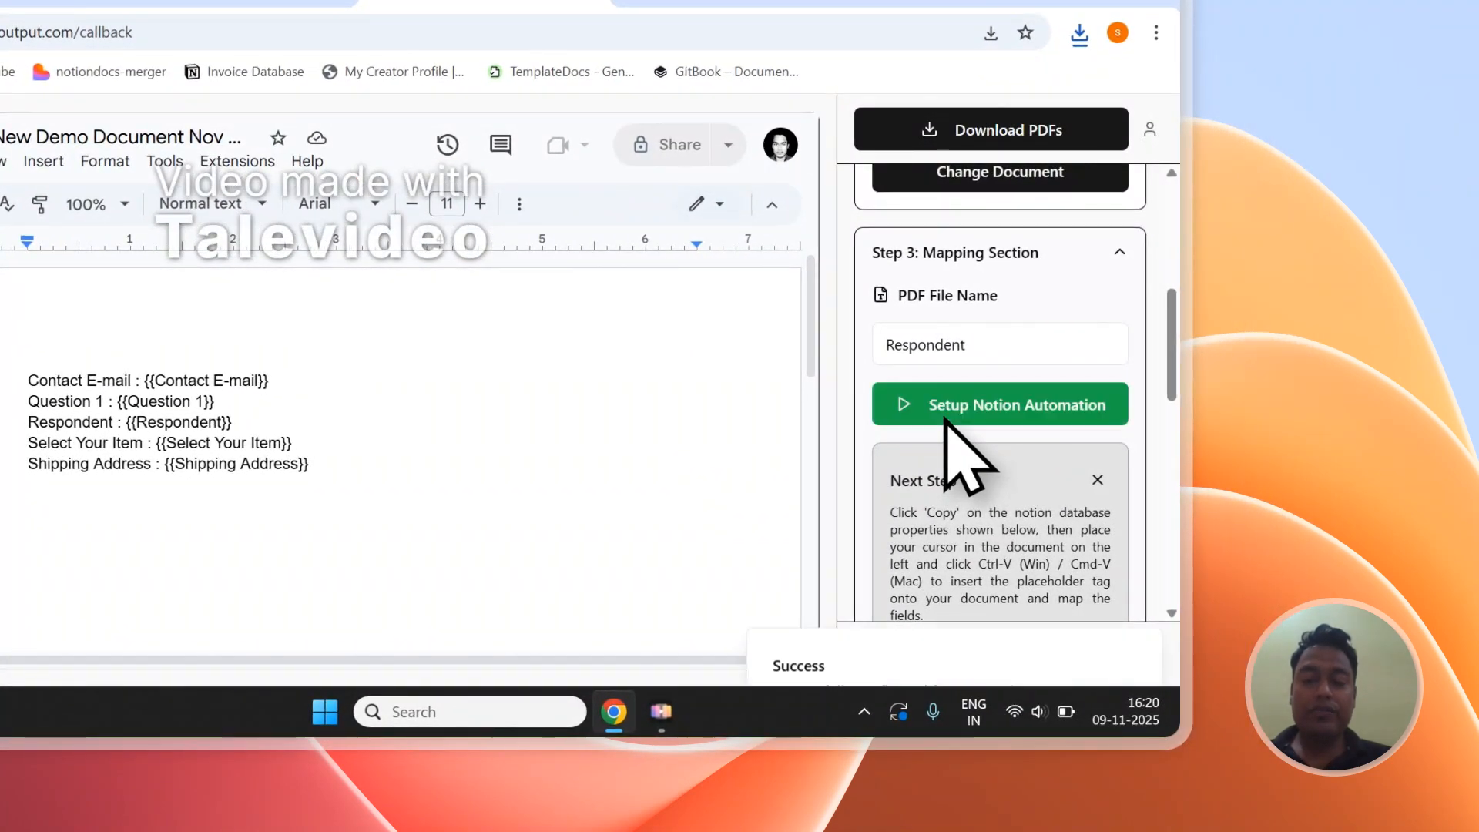
left_click(1140, 570)
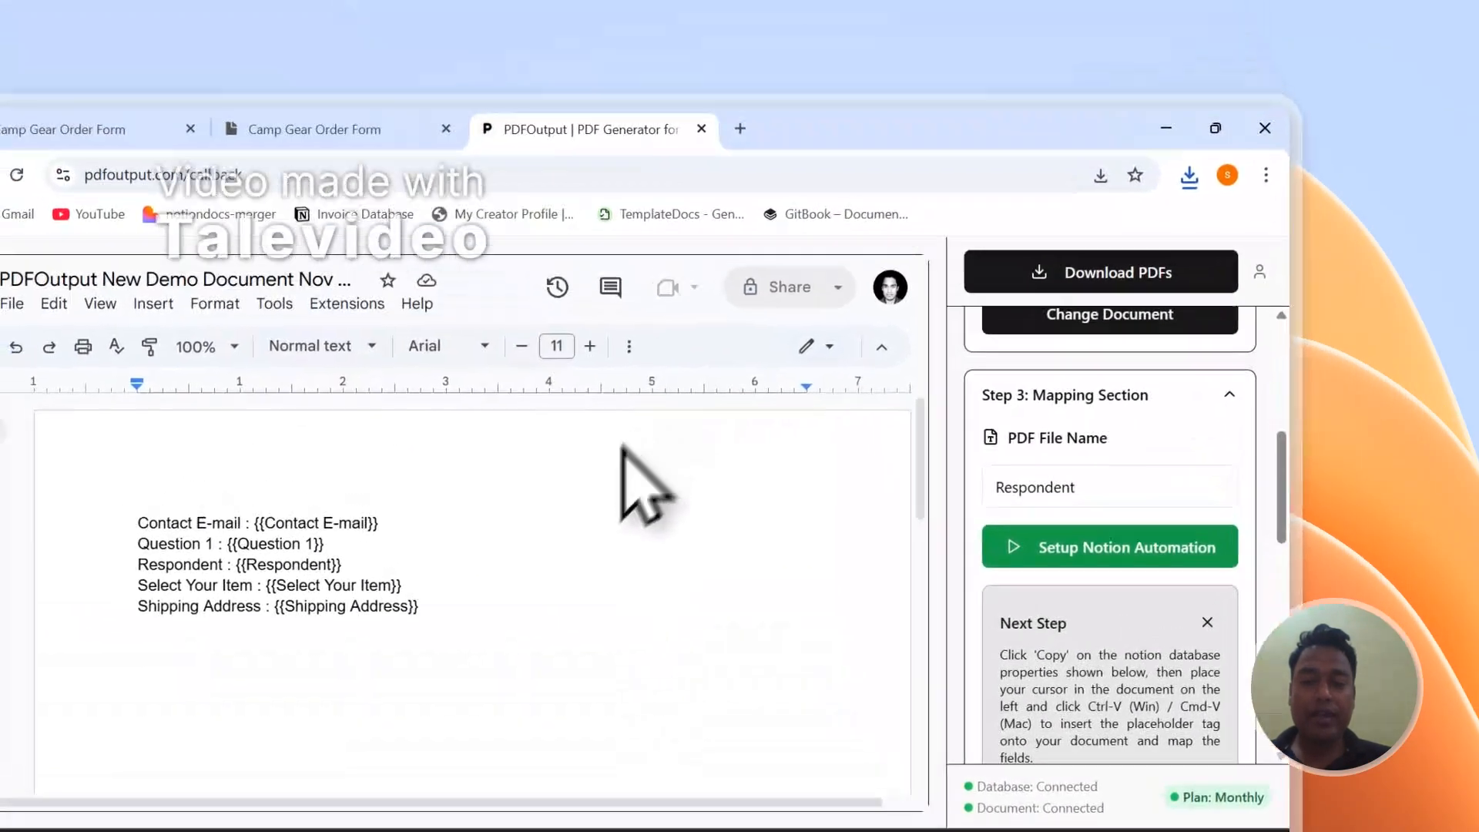
- Look over the public order form's fields, and add a new blank page to the Notion responses table
scroll(1142, 395, "up", 5)
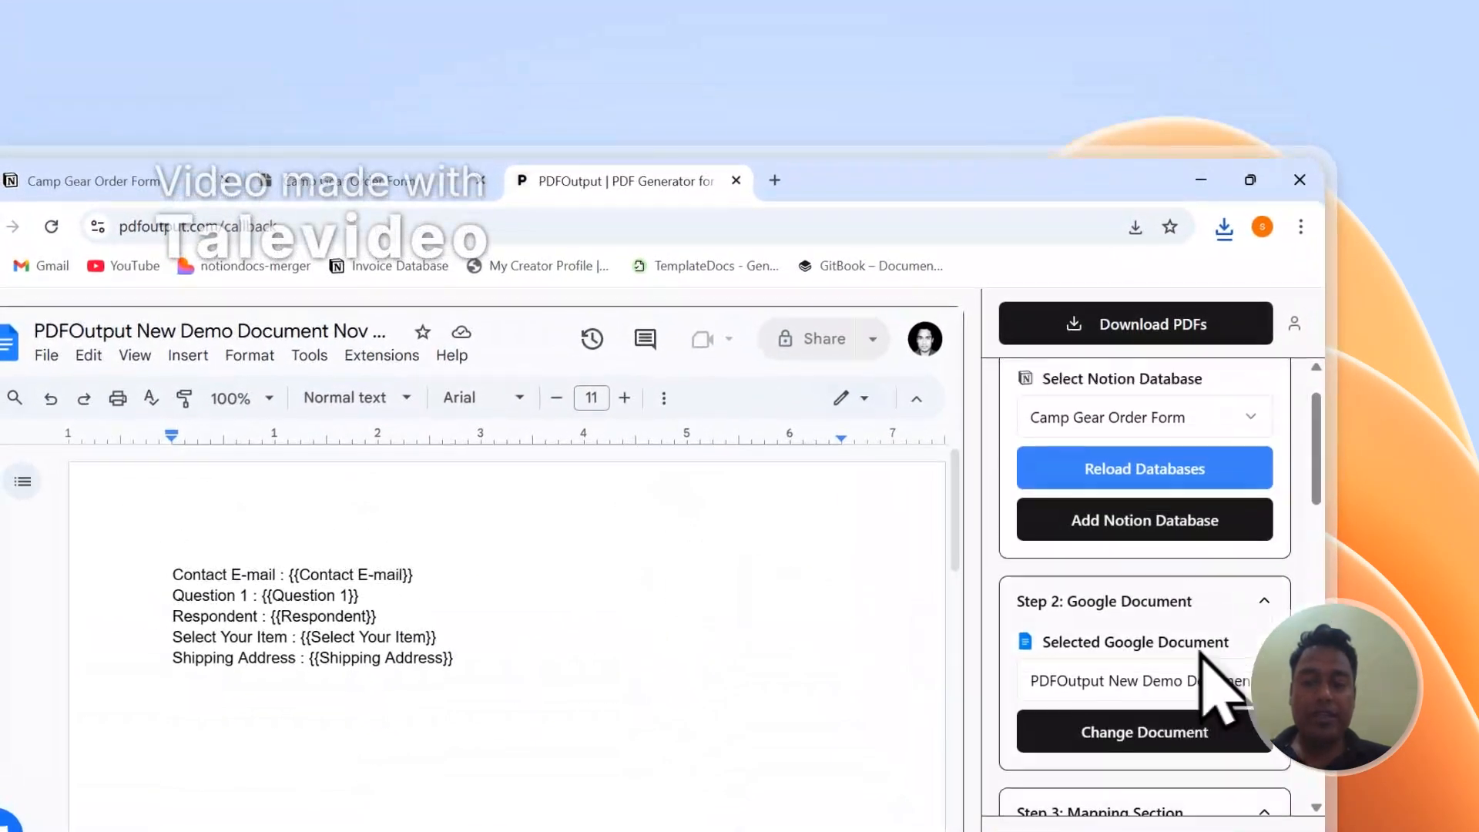
left_click(391, 173)
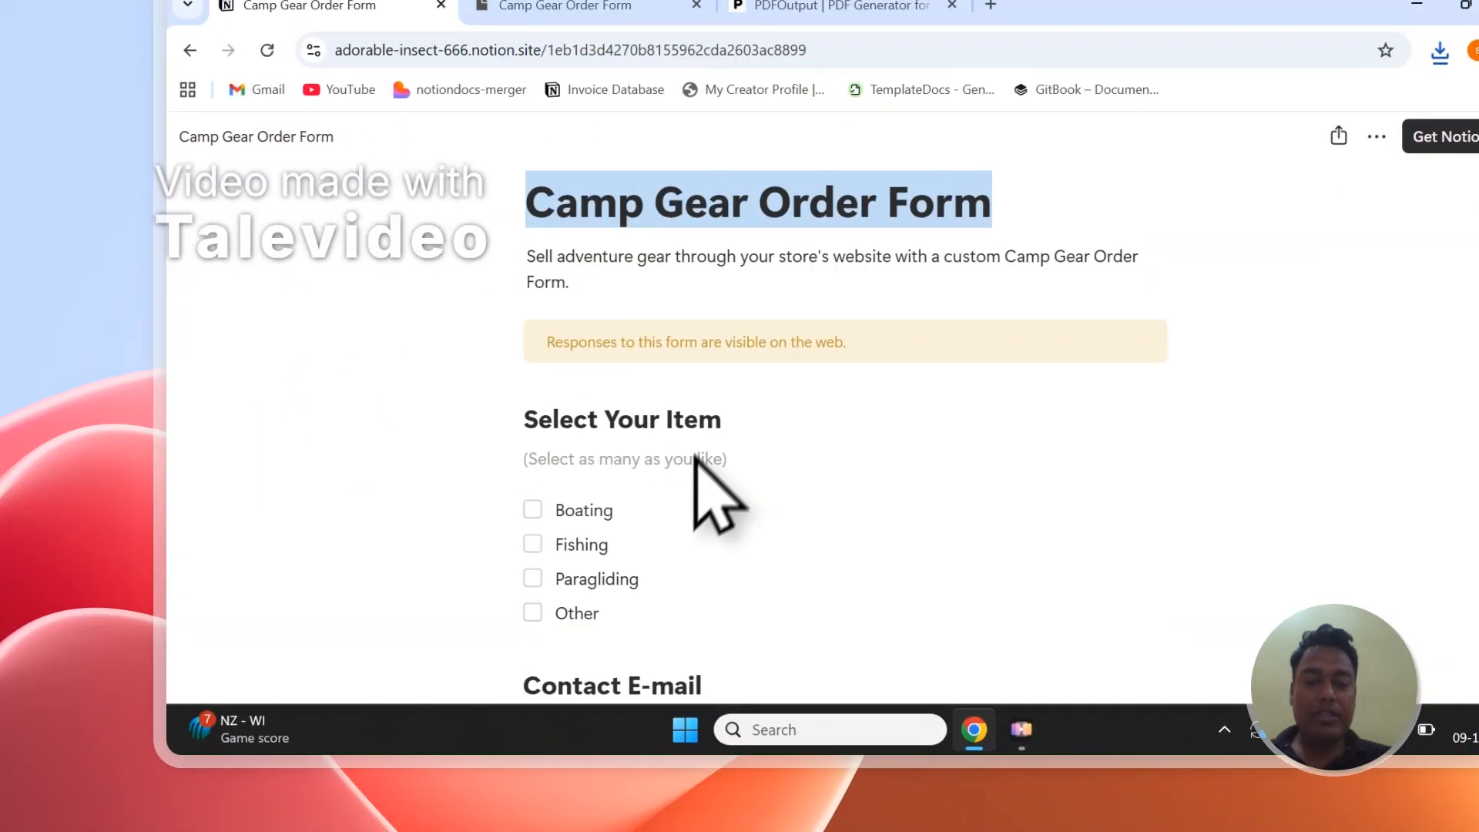
scroll(685, 539, "down", 5)
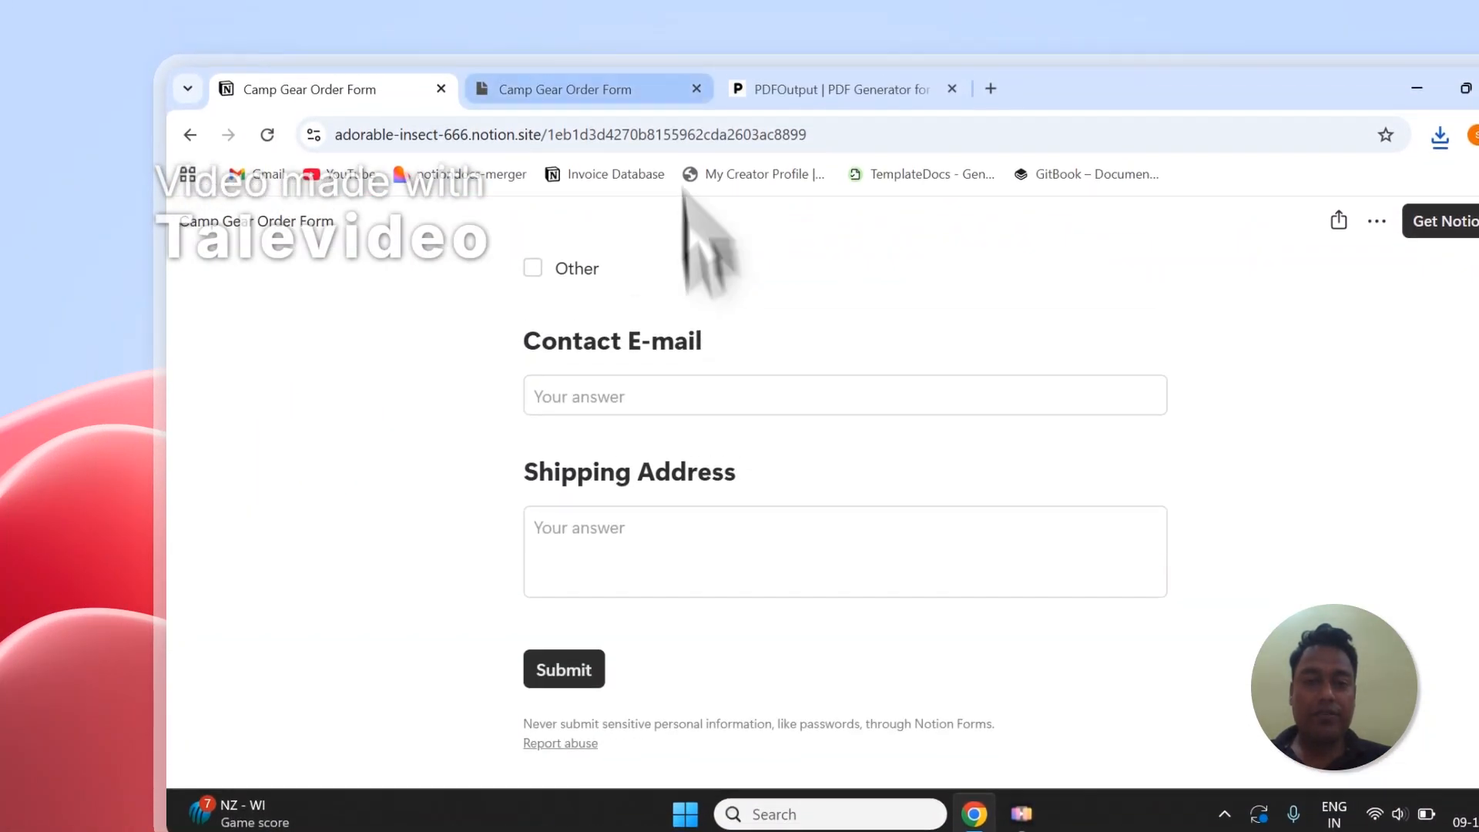
left_click(564, 54)
left_click(362, 709)
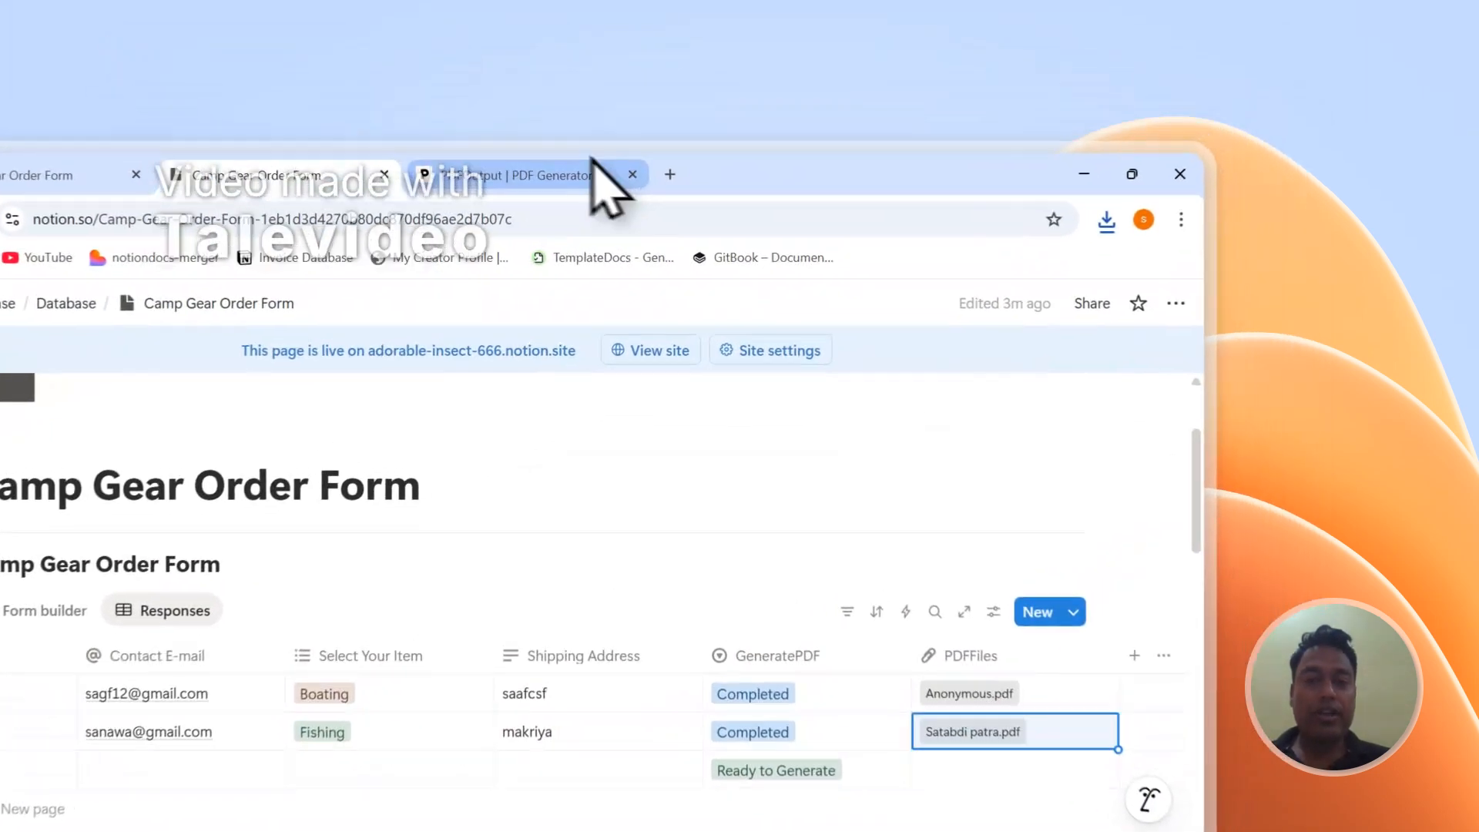
left_click(716, 112)
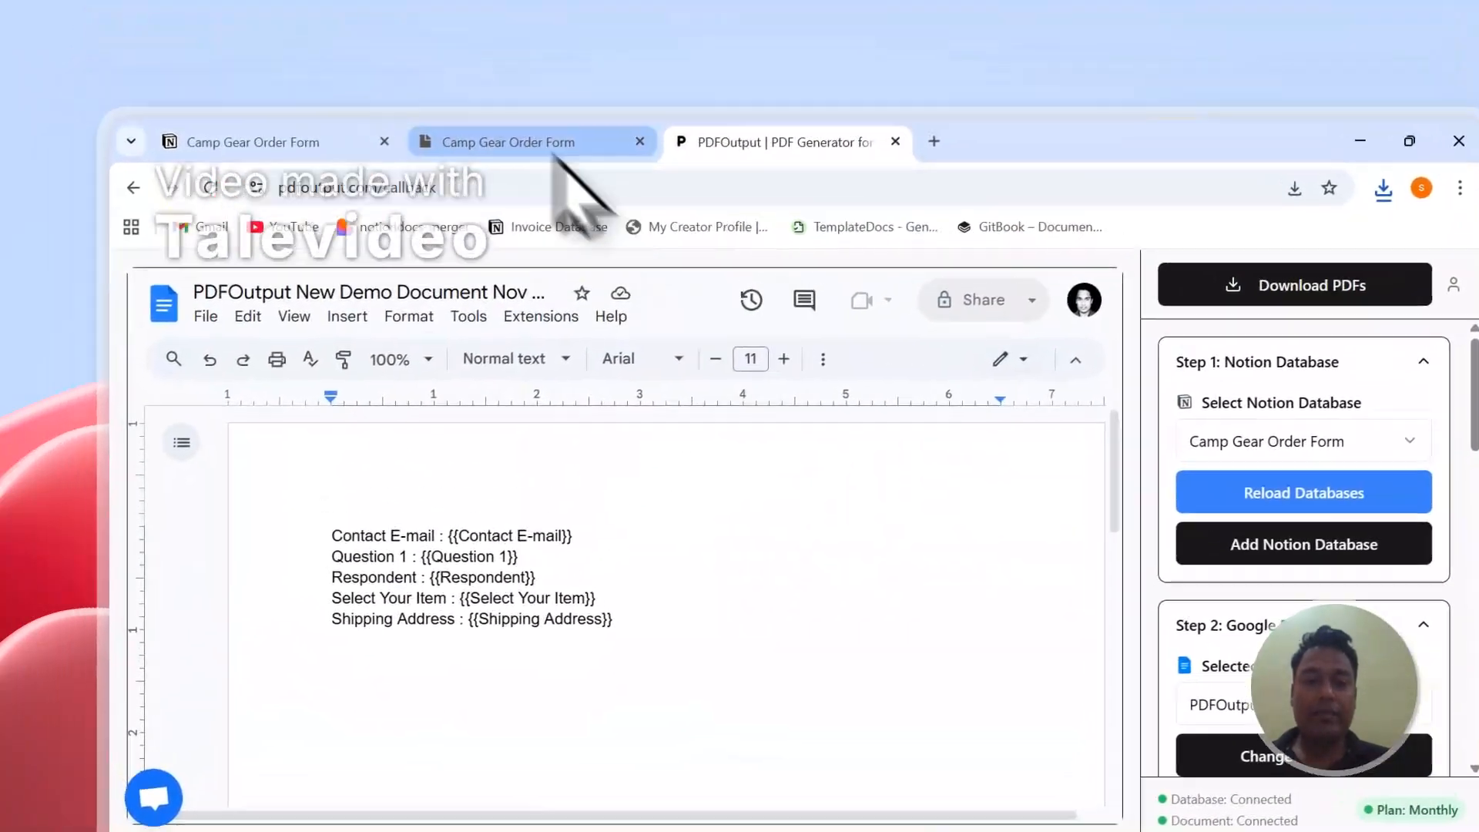
left_click(508, 5)
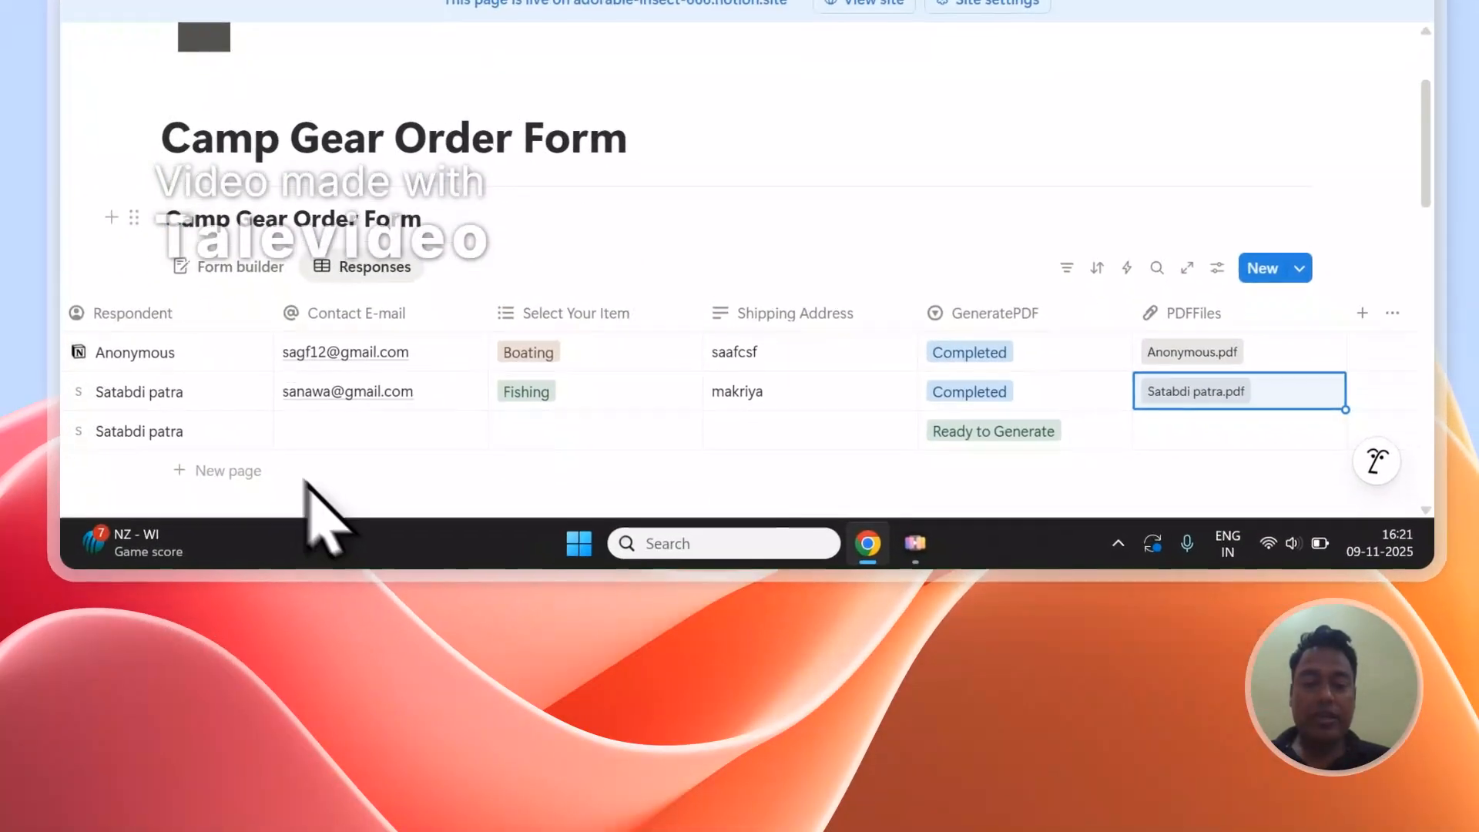
- Add another blank page to the Camp Gear Order Form responses table and check its GeneratePDF and PDFFiles cells
left_click(254, 470)
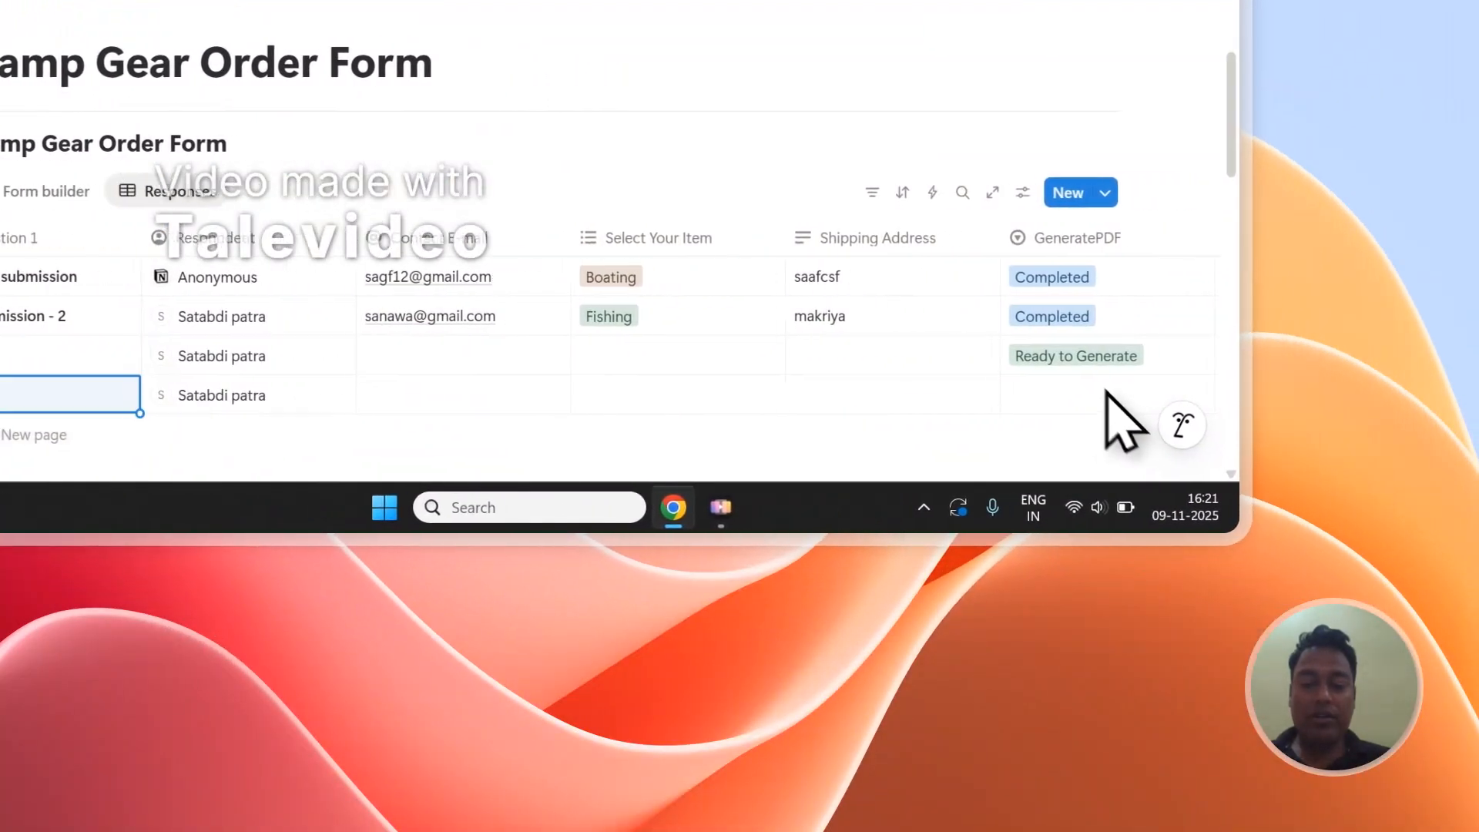
left_click(1277, 396)
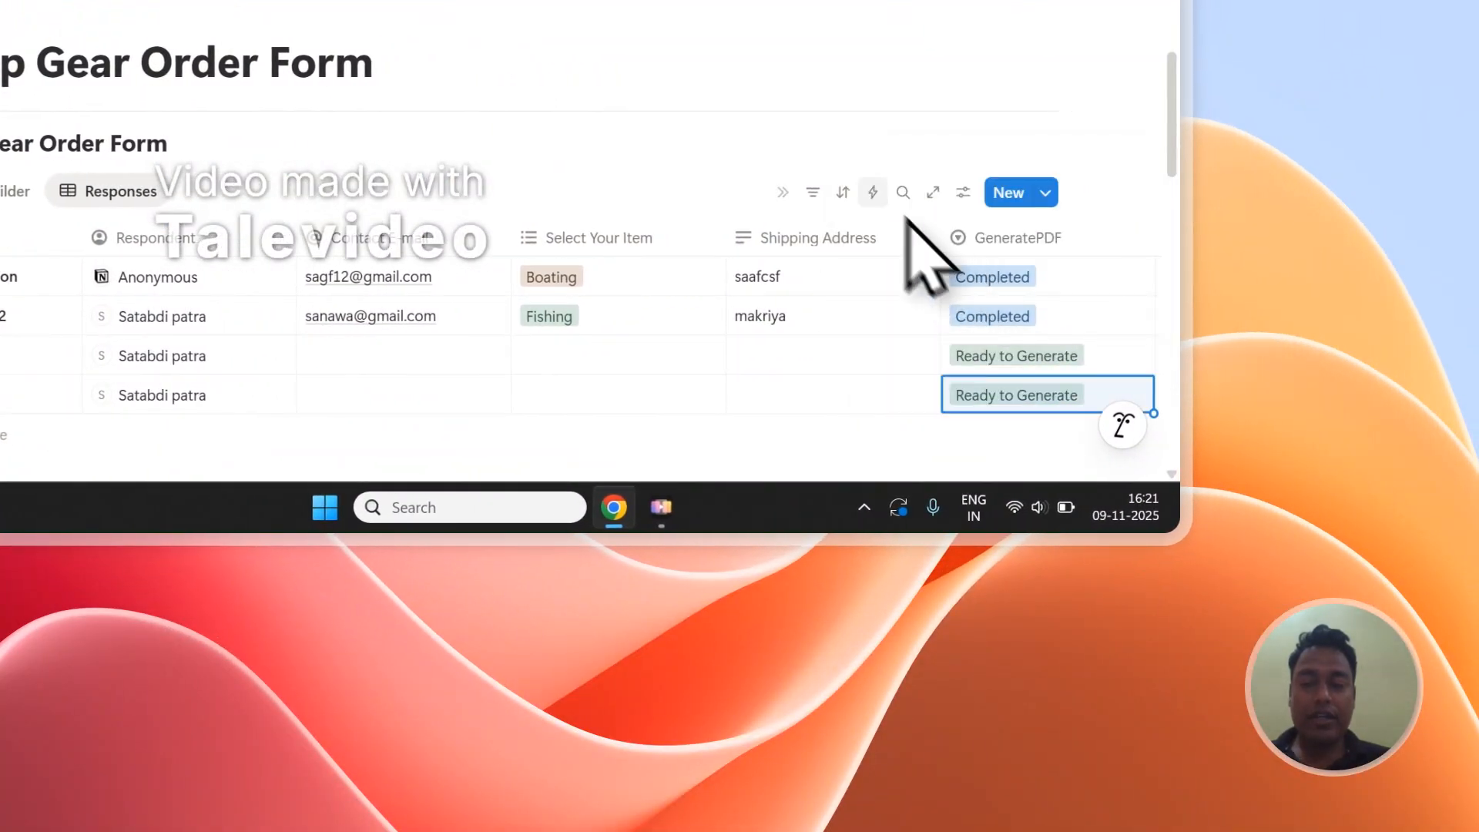
left_click(1187, 389)
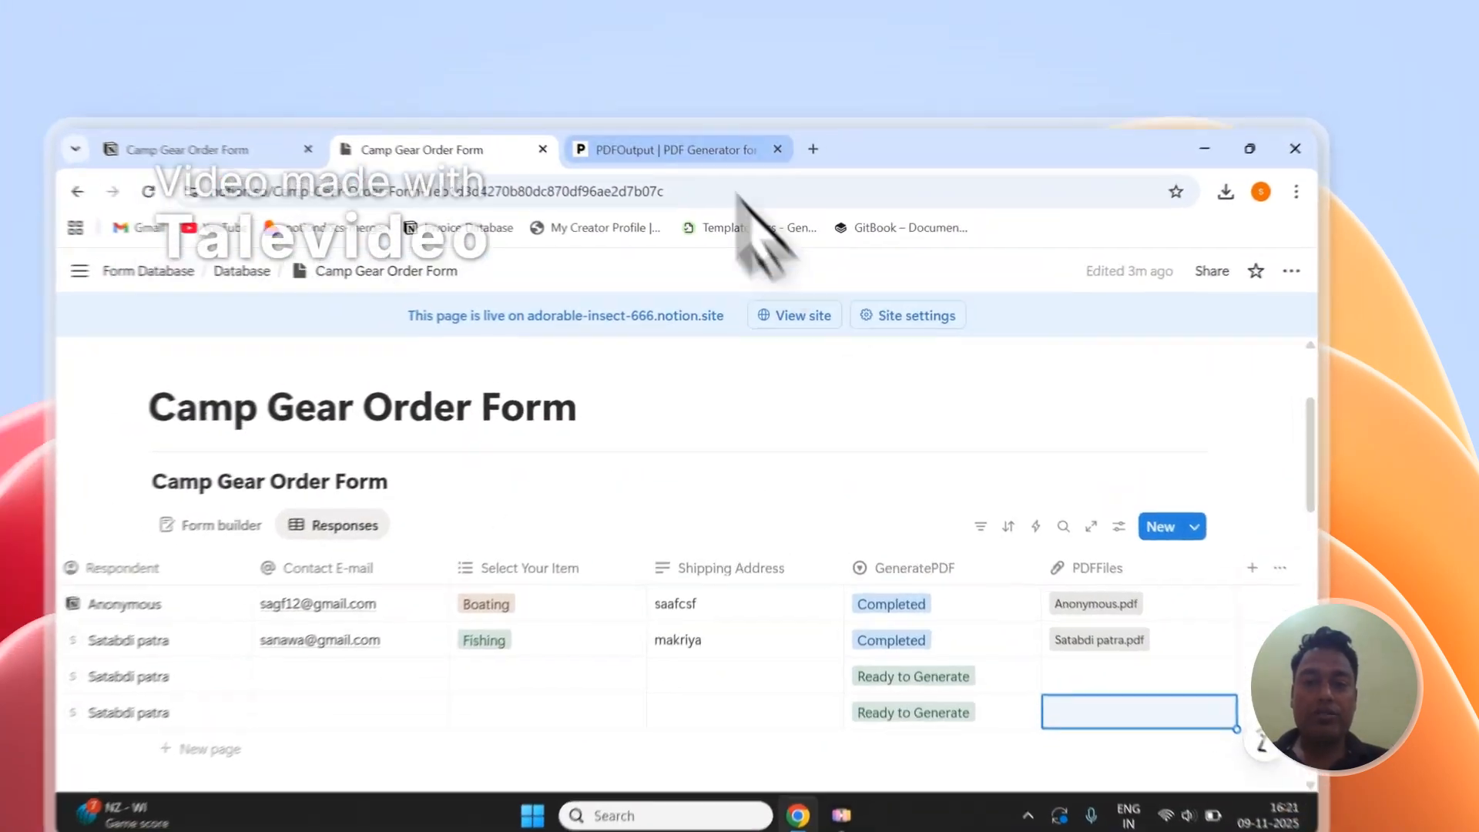
left_click(728, 112)
left_click(462, 114)
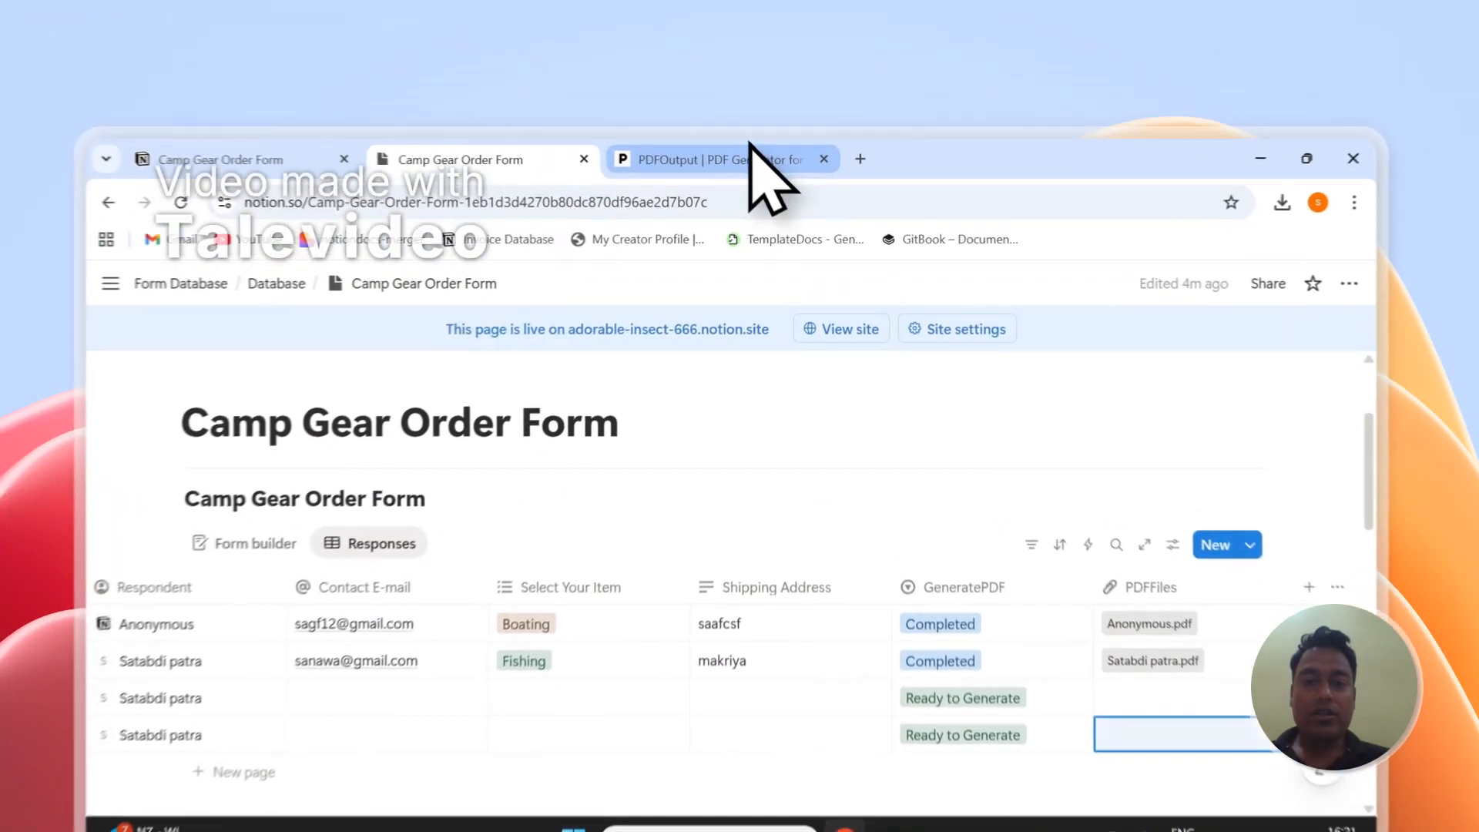
- Switch to PDFOutput, view its support chat, and sign out of the account
left_click(739, 112)
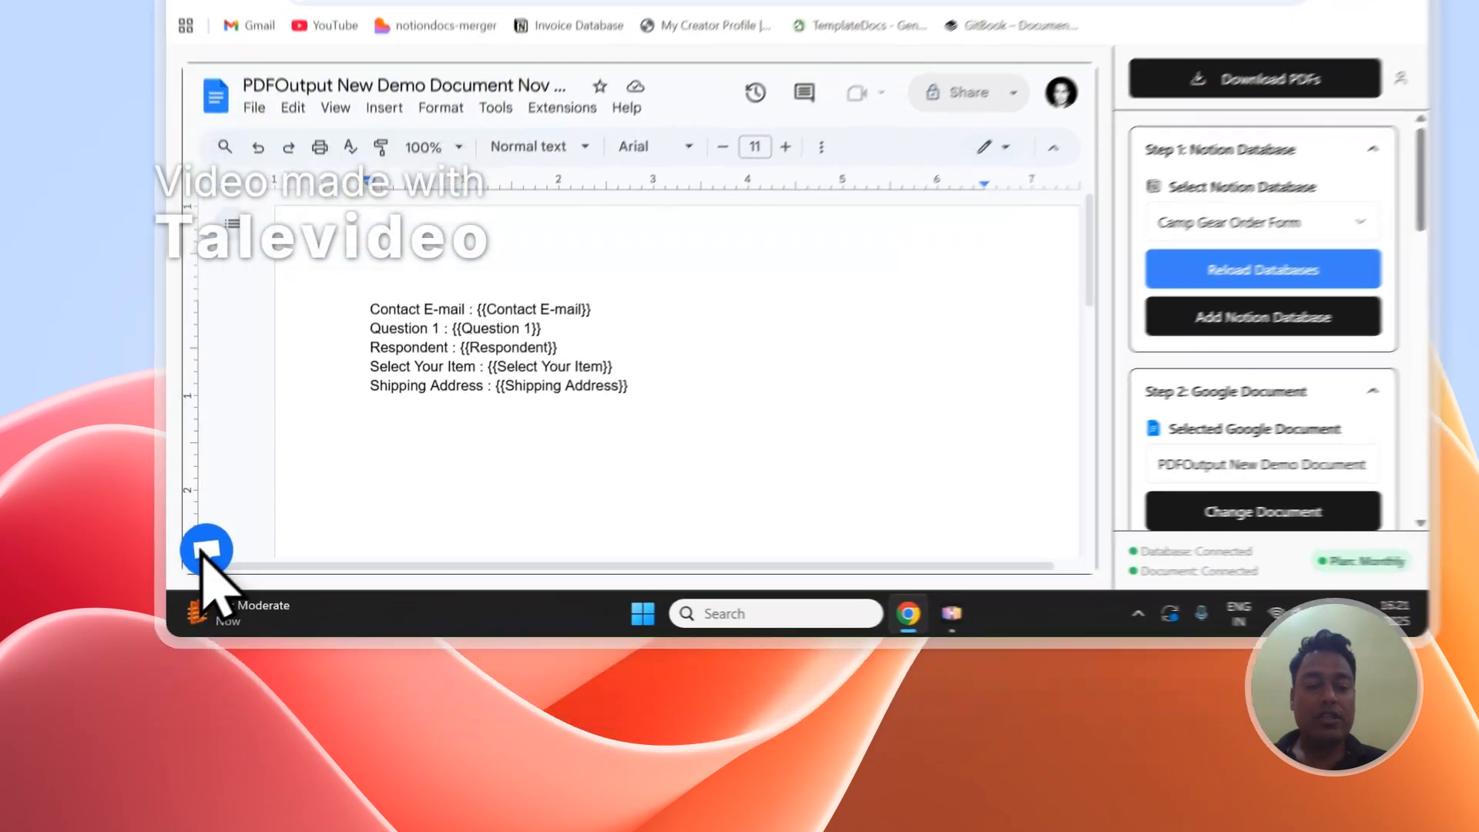
left_click(205, 660)
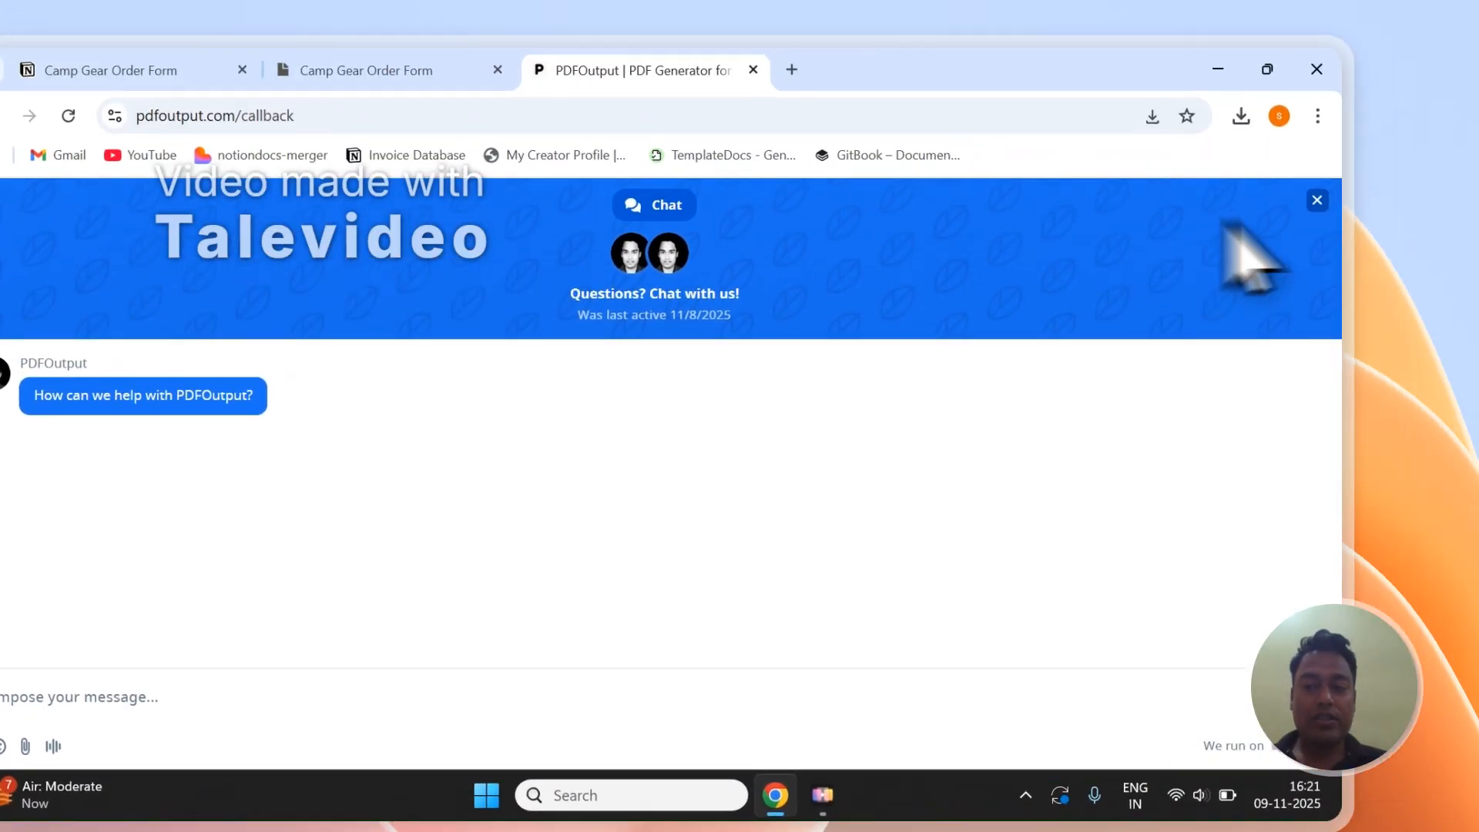
left_click(1162, 319)
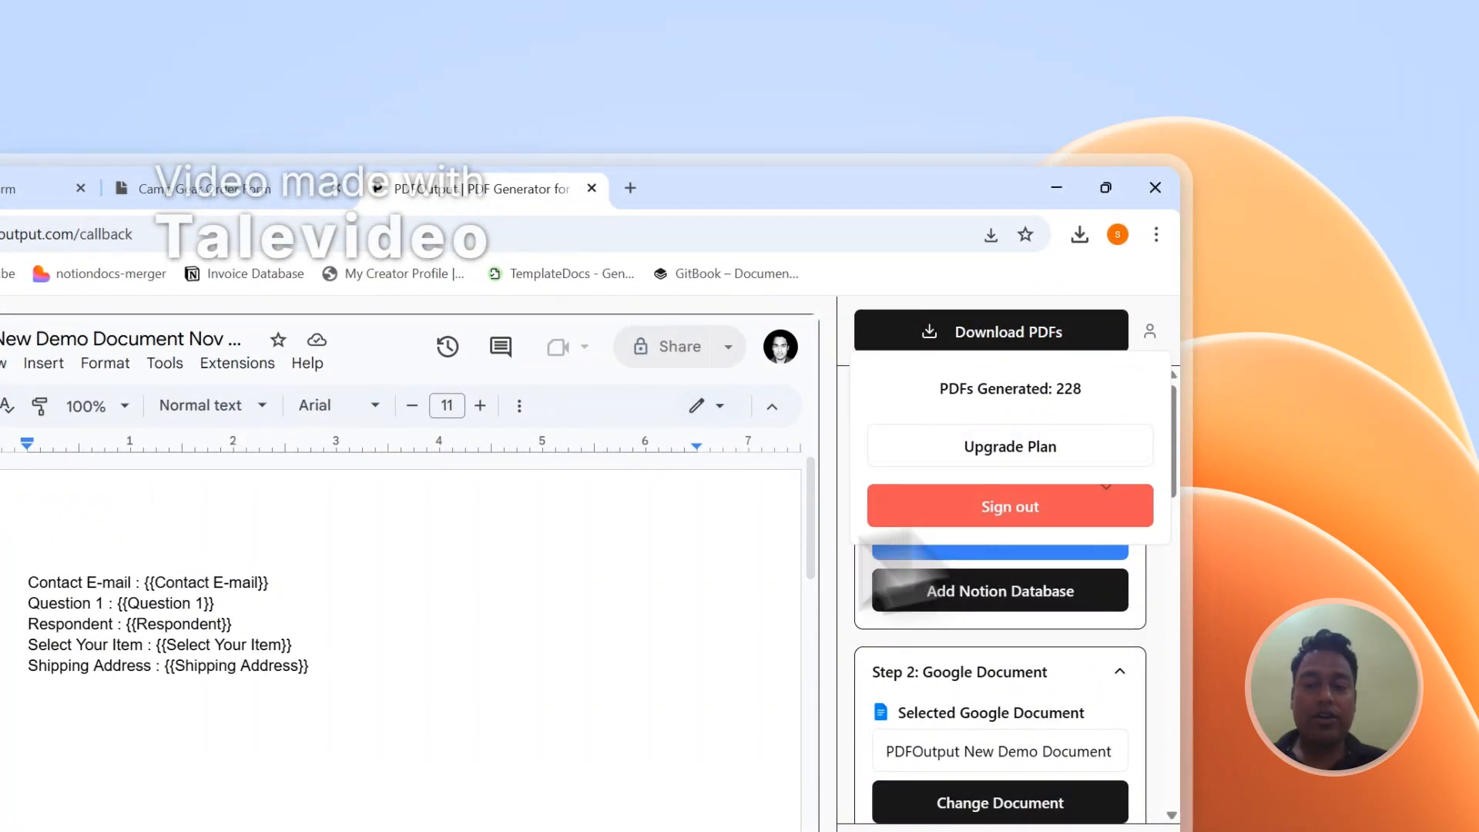
left_click(1009, 506)
- Look over the Send Message form on PDFOutput's Contact page, and return to the Notion responses table
scroll(1155, 462, "down", 15)
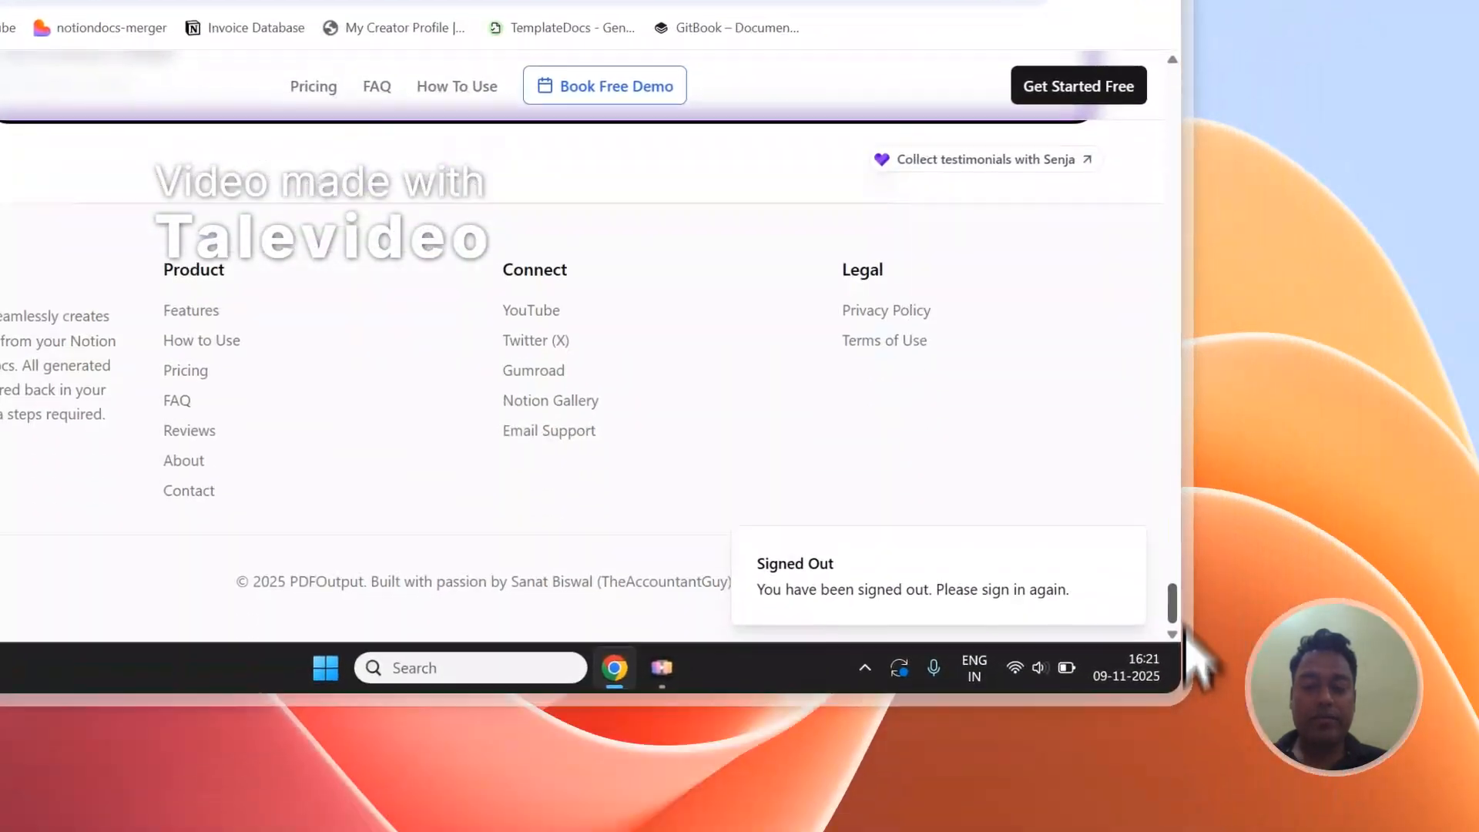
left_click(188, 490)
scroll(373, 346, "down", 2)
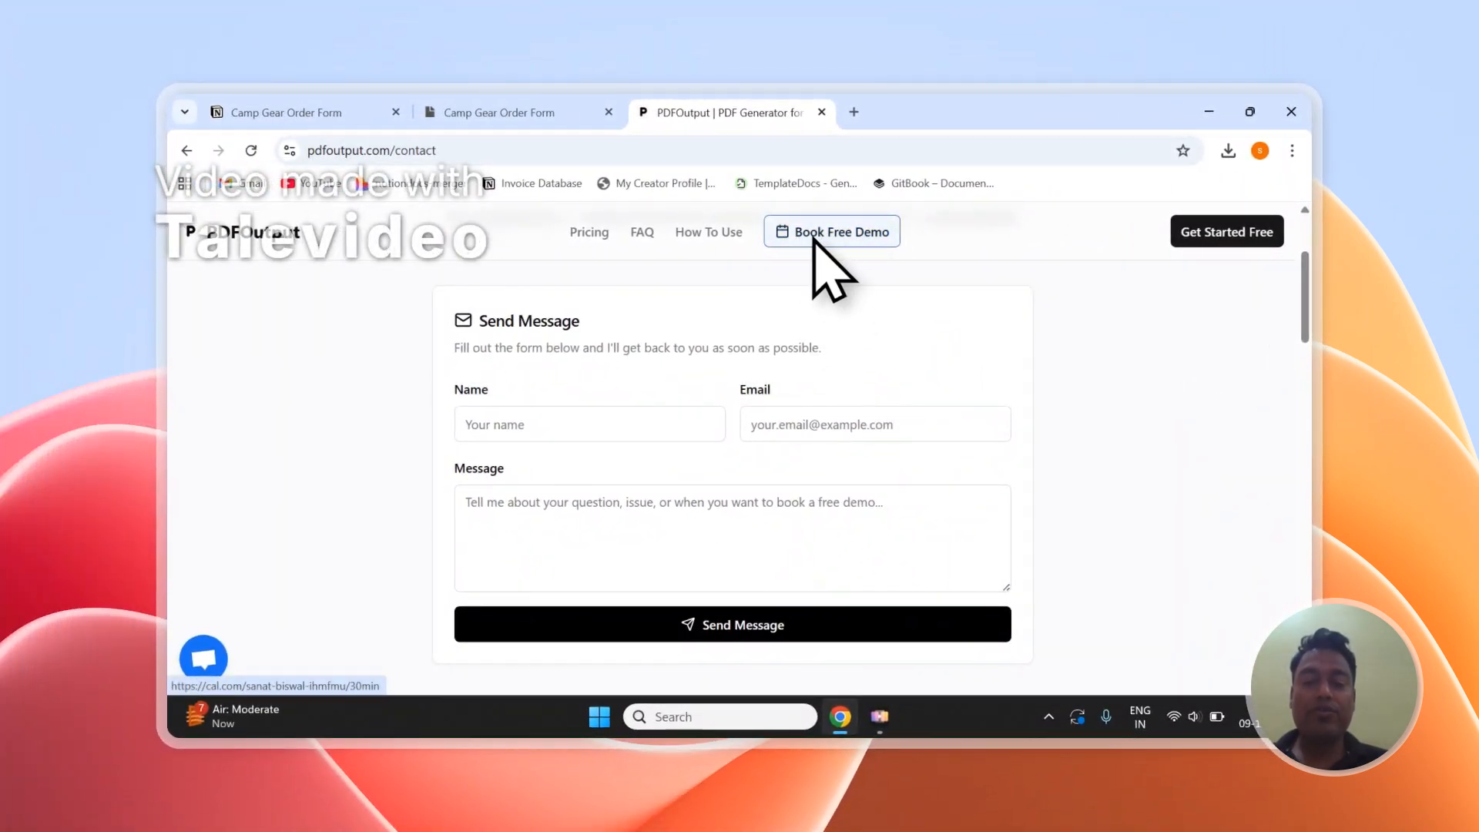
left_click(497, 112)
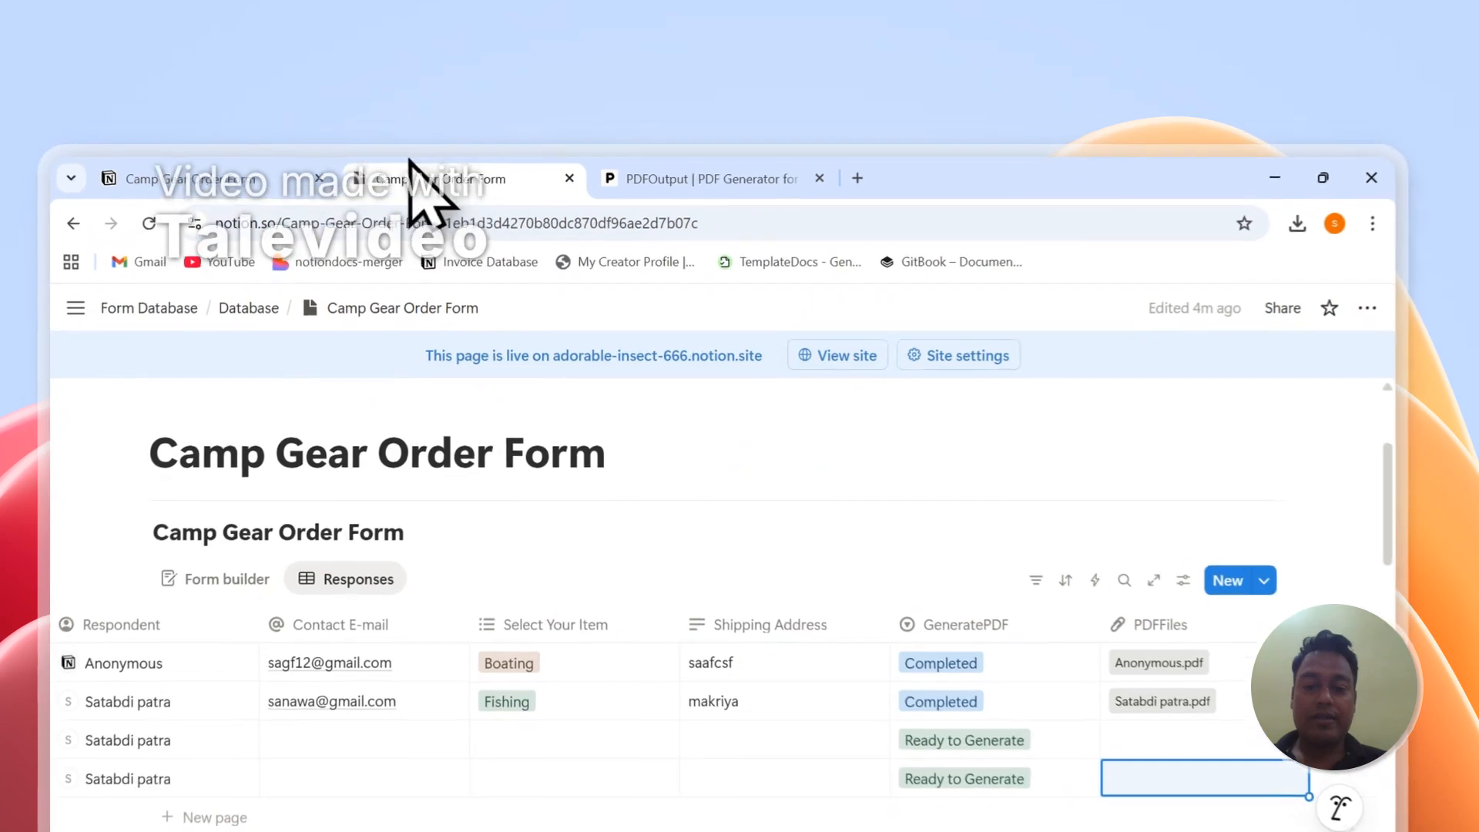